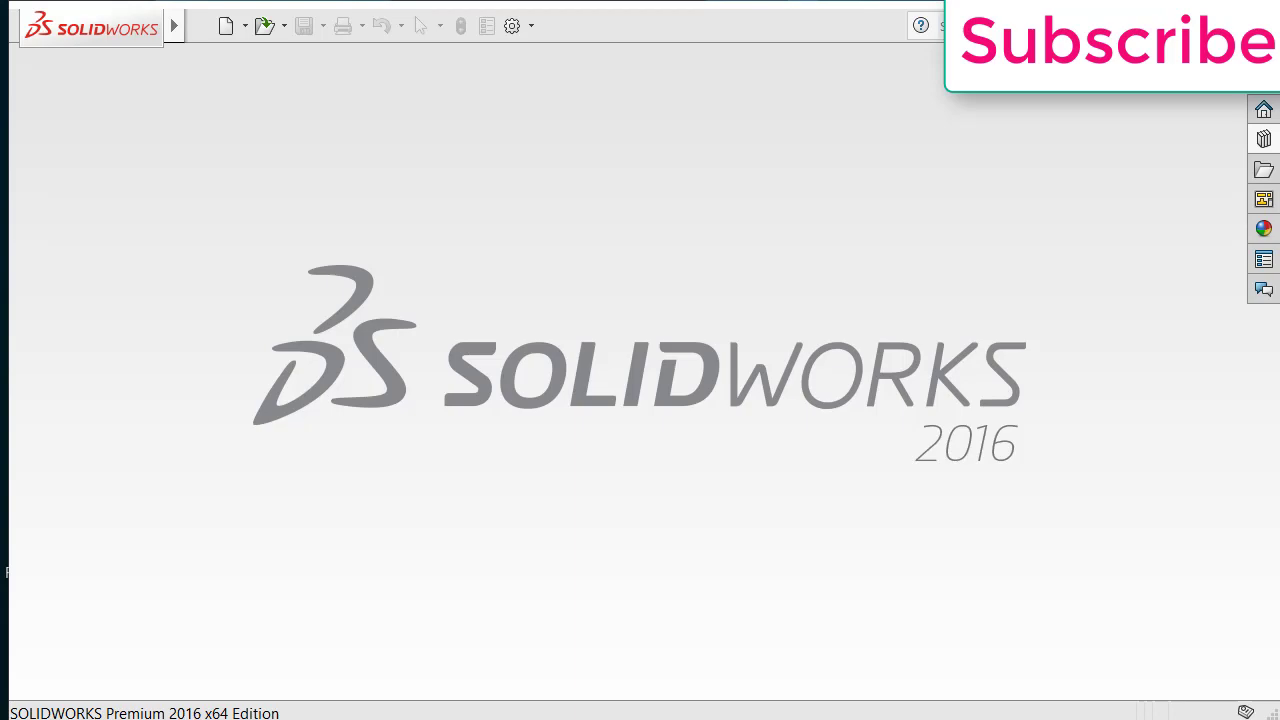
Create a new part and draw a corner rectangle from the origin on the Front Plane
left_click(225, 25)
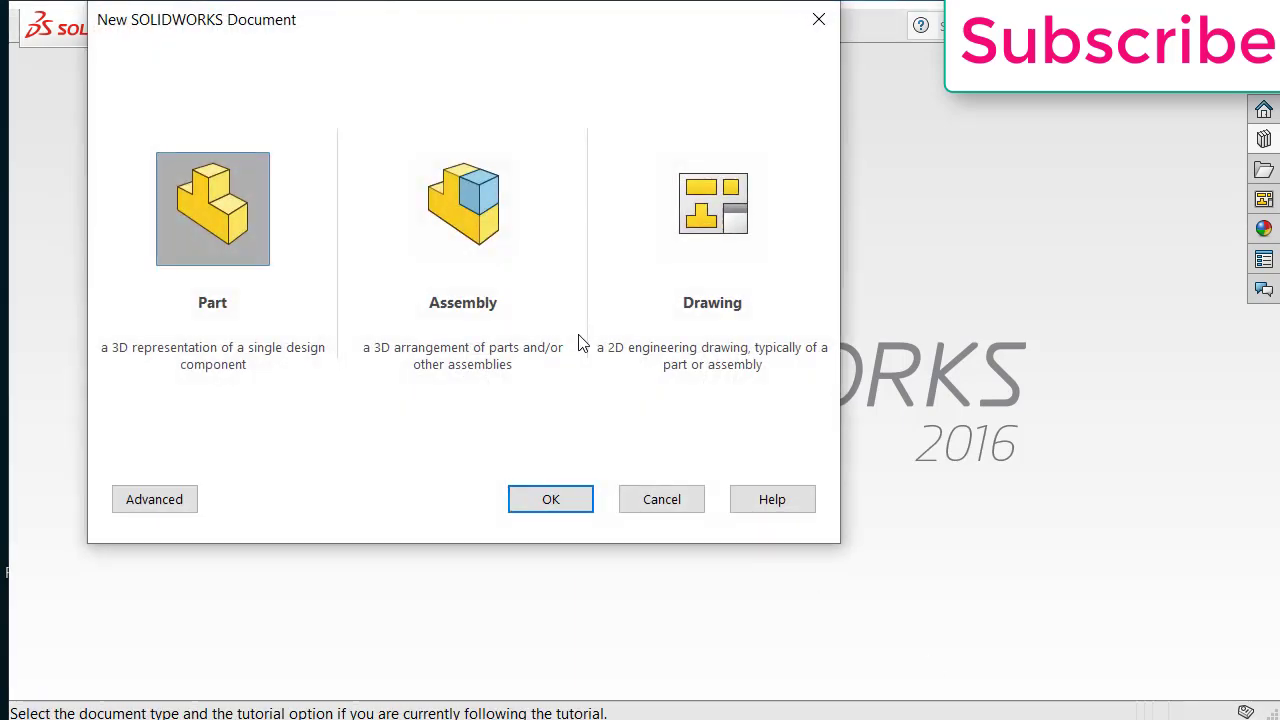
left_click(551, 499)
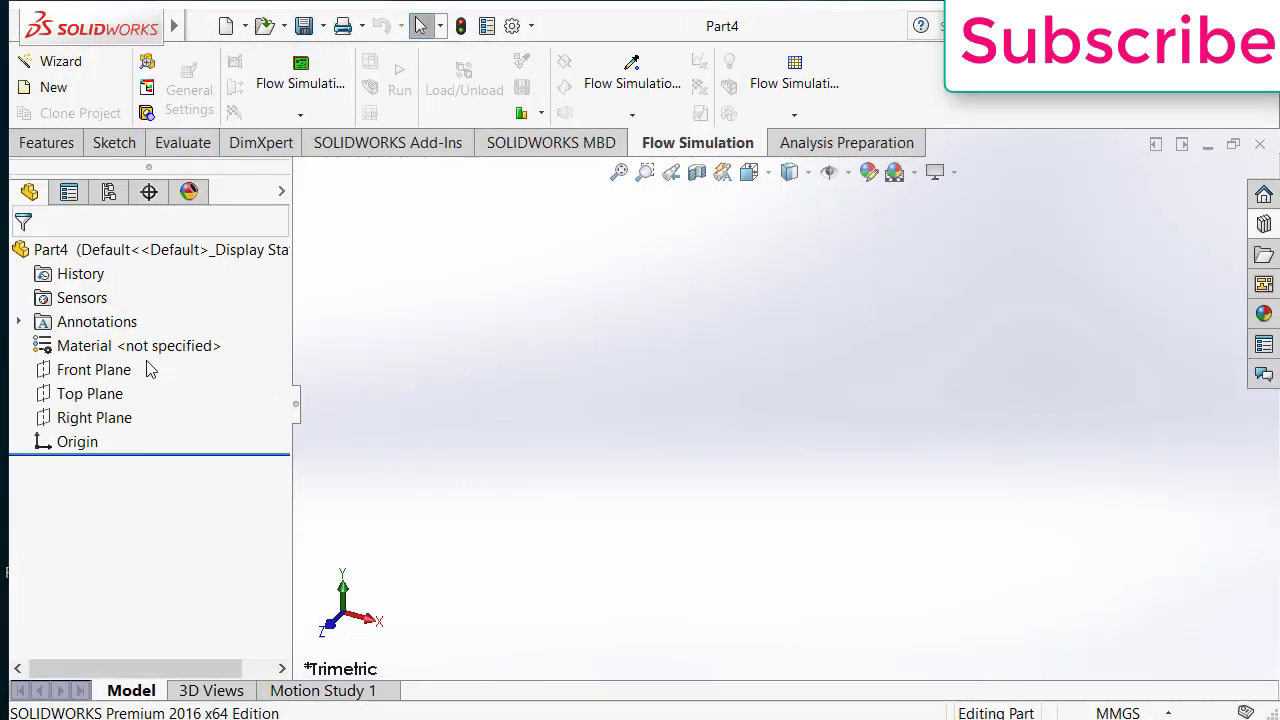
left_click(108, 372)
left_click(124, 340)
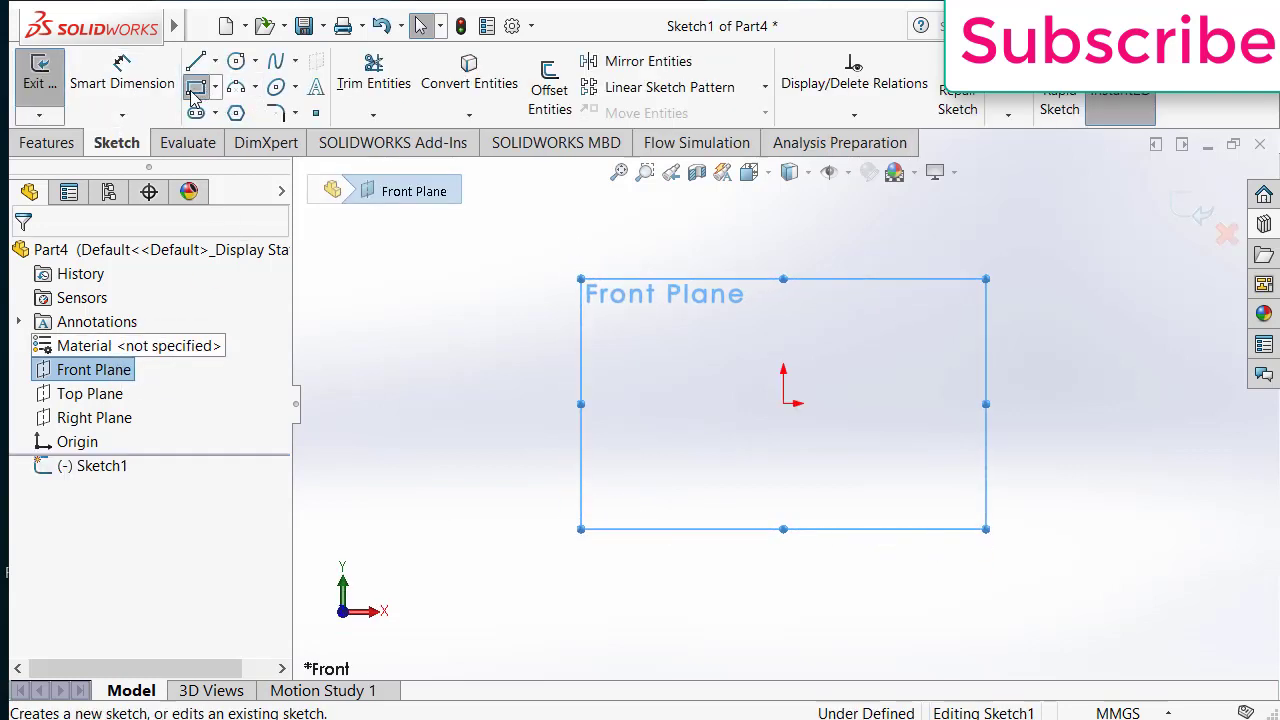
left_click(196, 86)
left_click(783, 403)
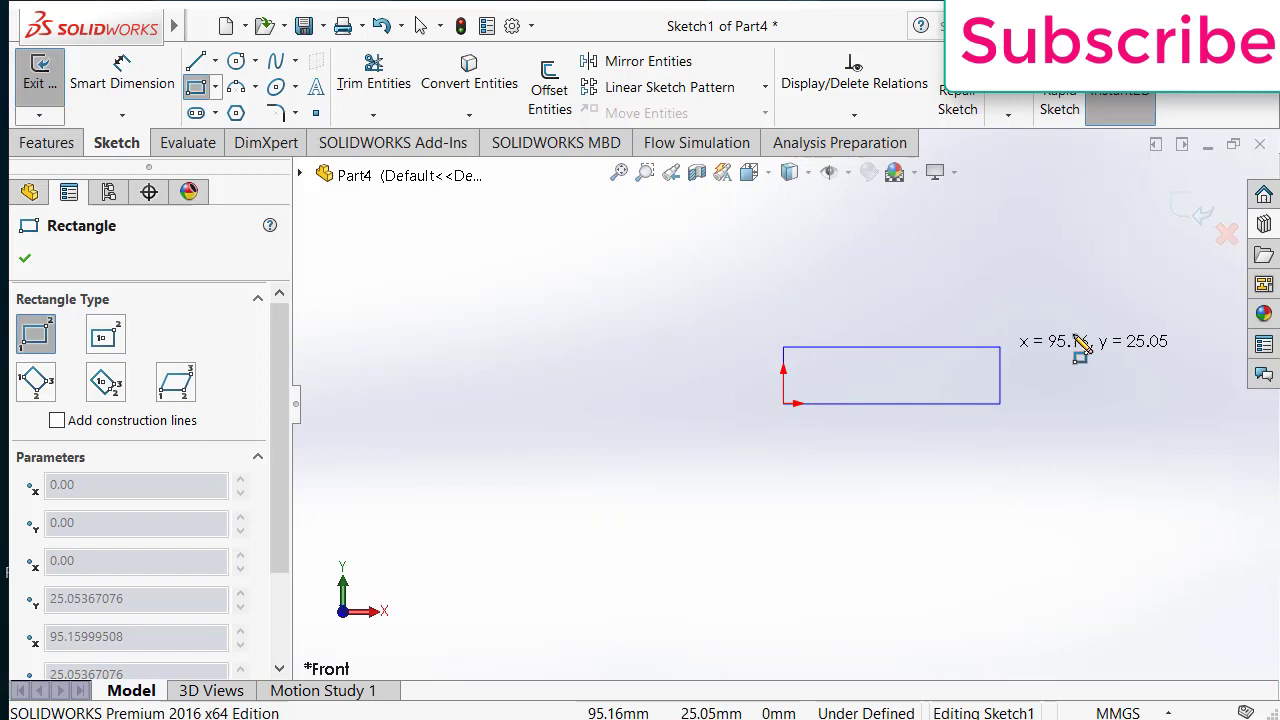
left_click(1169, 312)
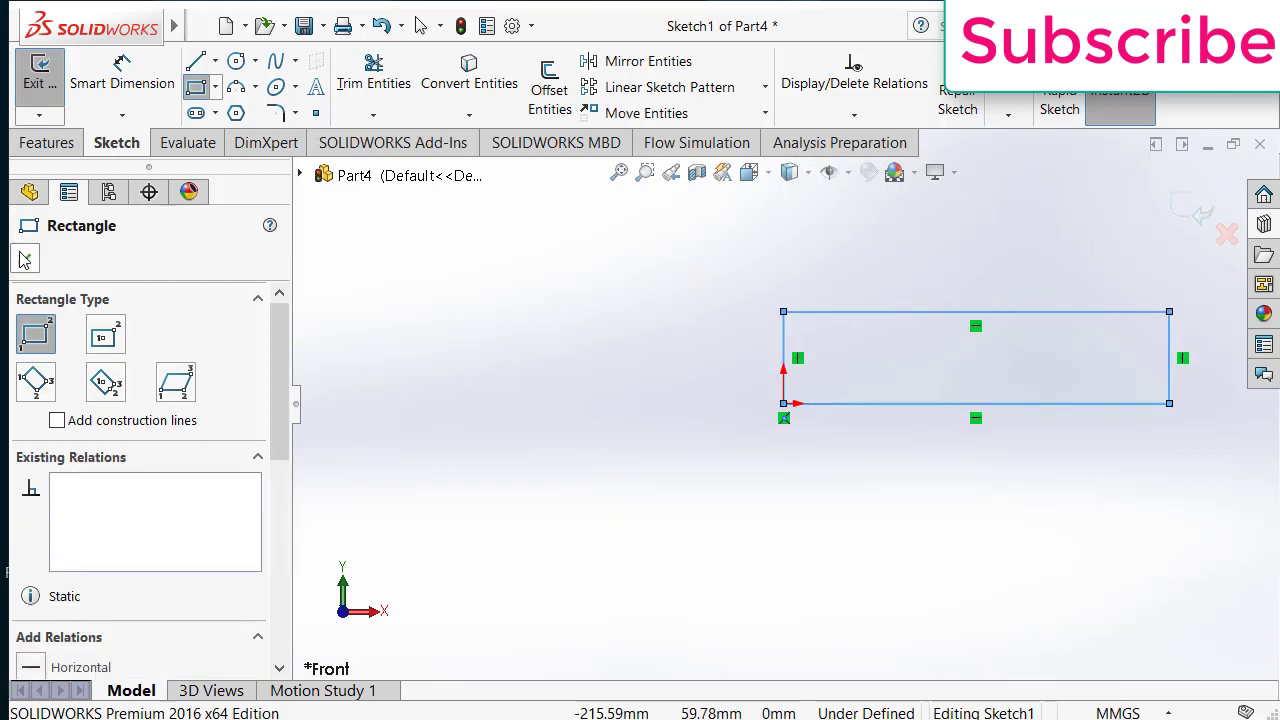
key("Escape")
Dimension the rectangle's height between top and bottom edges as 40 mm
left_click(122, 76)
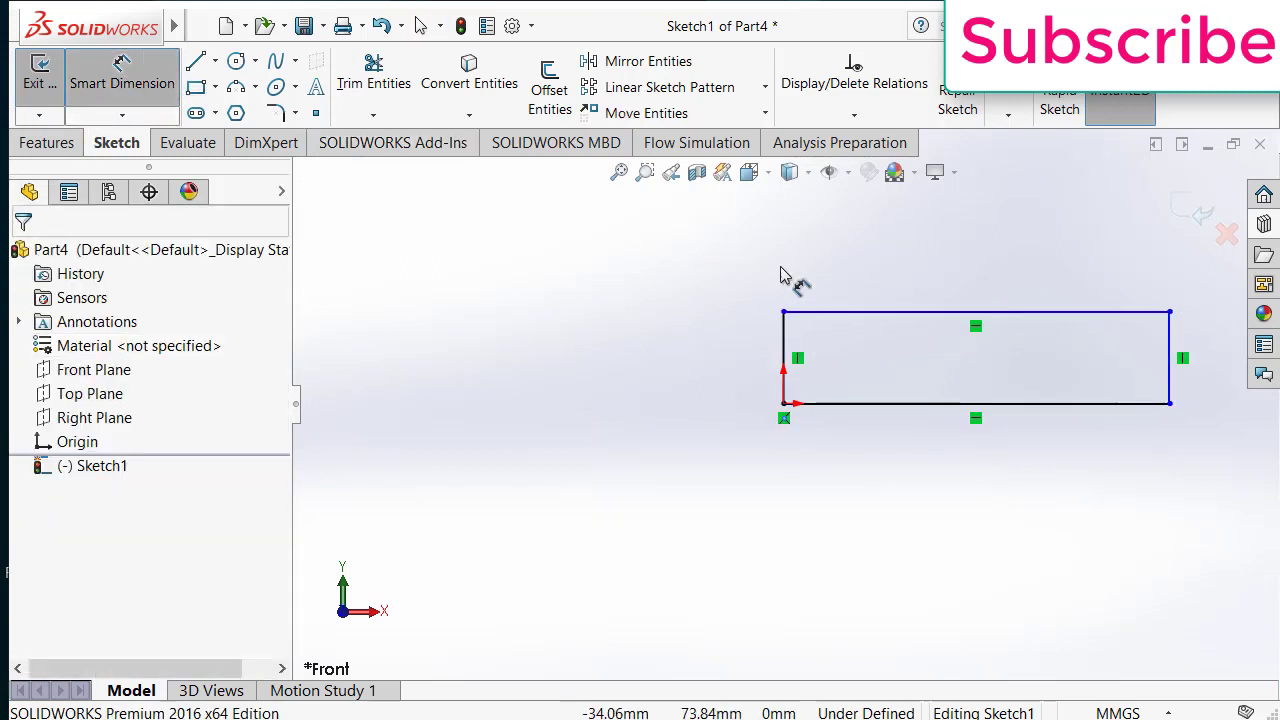
left_click(857, 314)
left_click(820, 404)
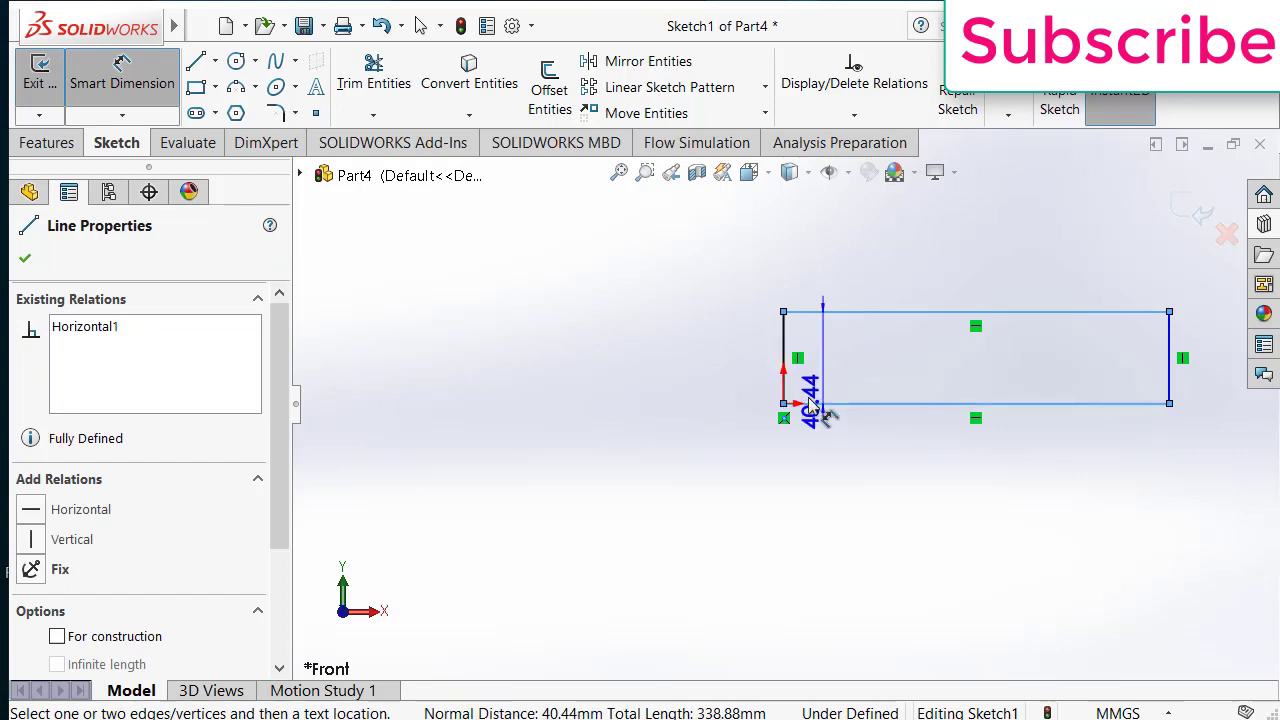
left_click(697, 393)
type("40")
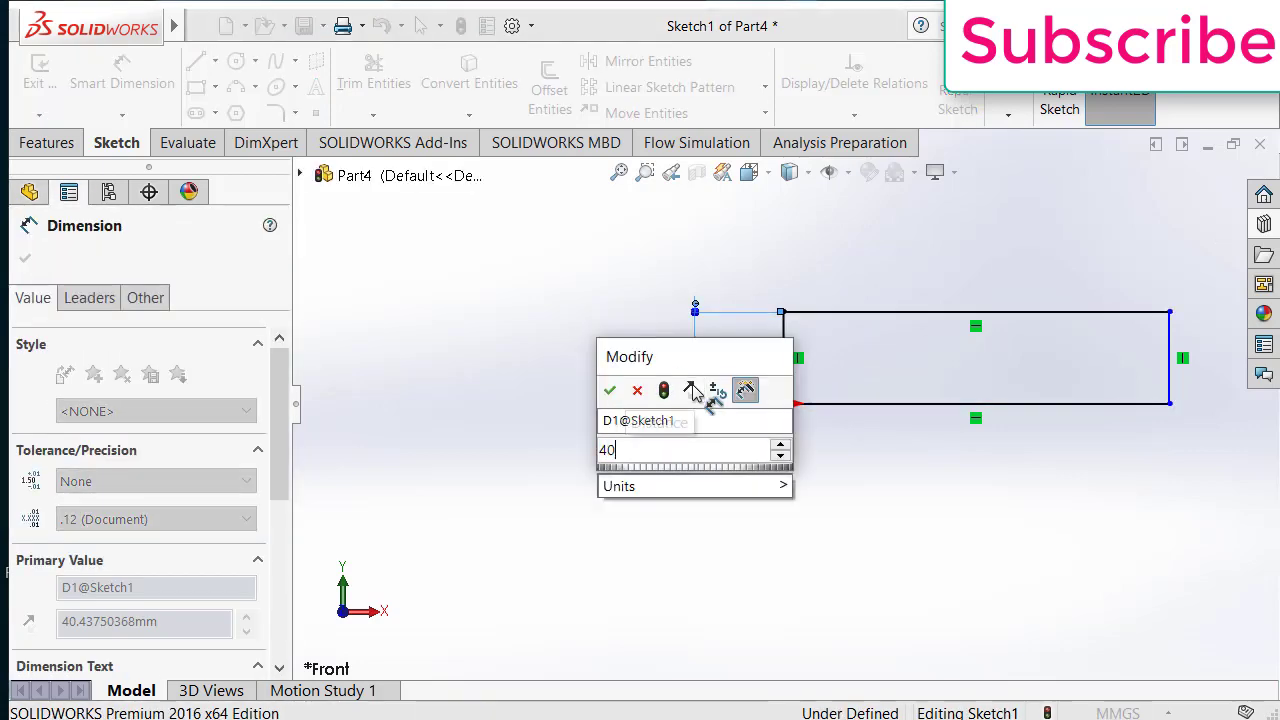
key("Return")
Dimension the rectangle's top edge length as 300 mm and finish dimensioning
left_click(1035, 313)
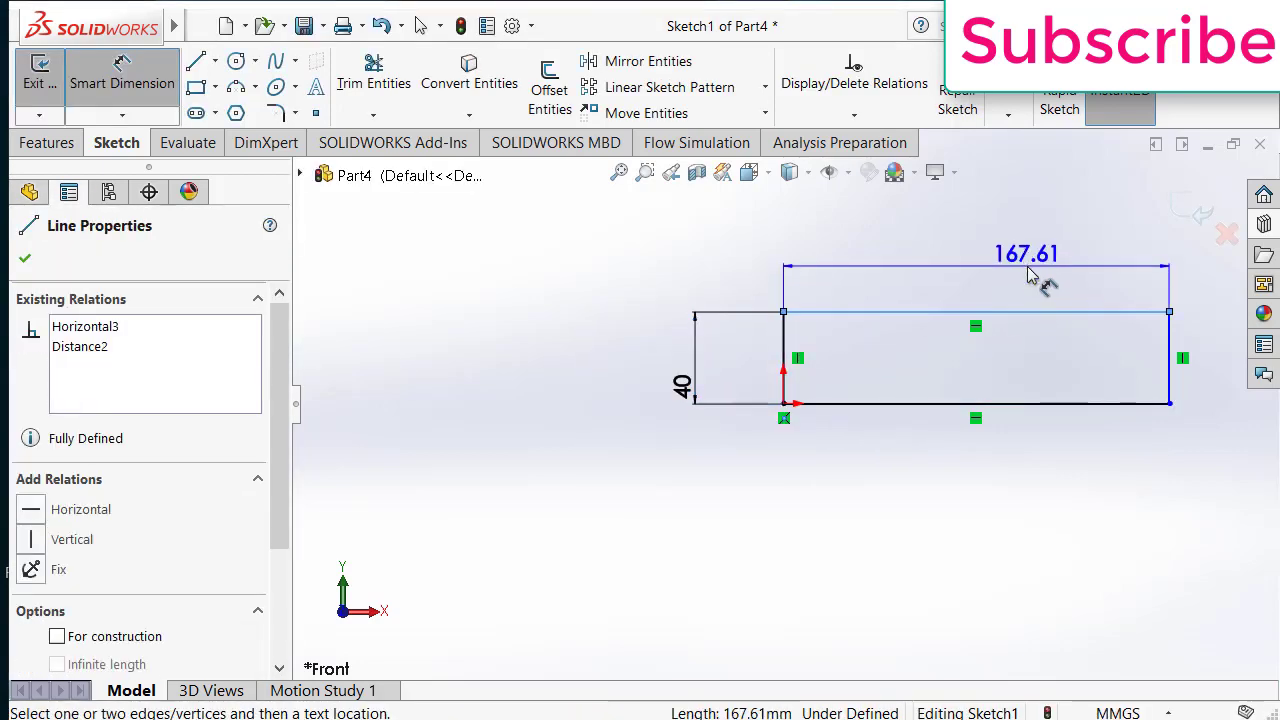
left_click(1032, 276)
type("3")
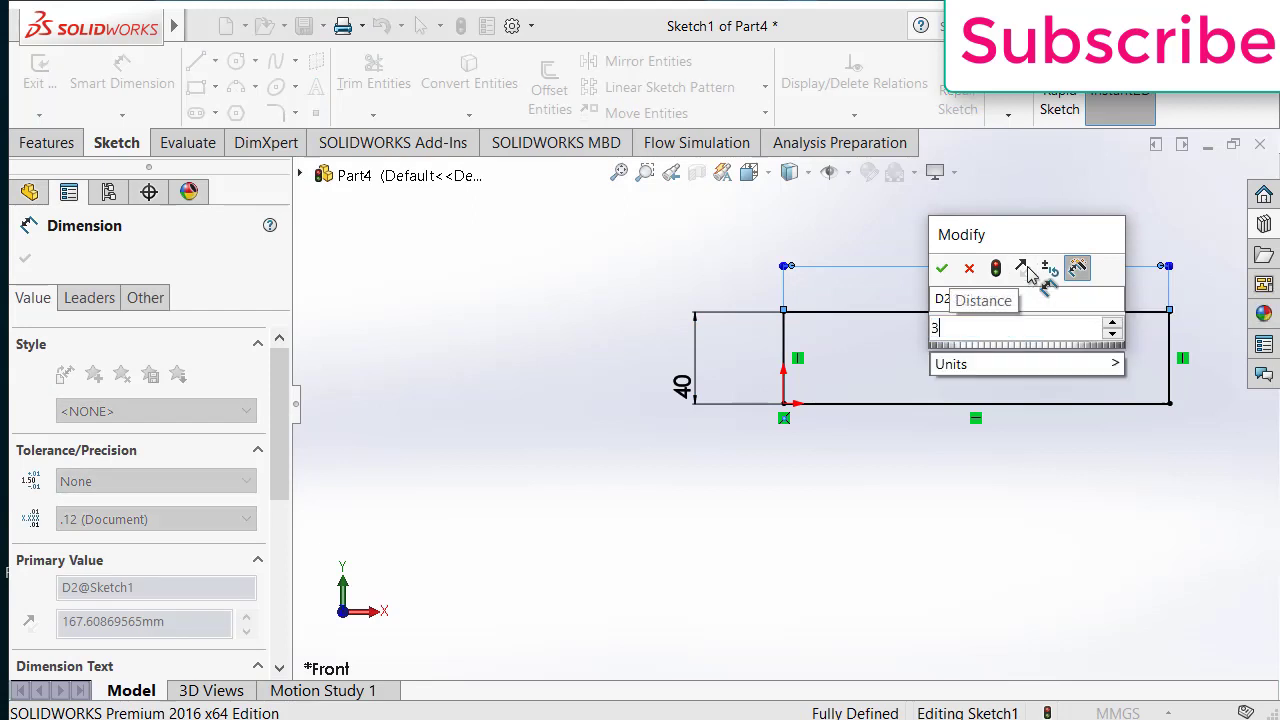
type("00")
key("Return")
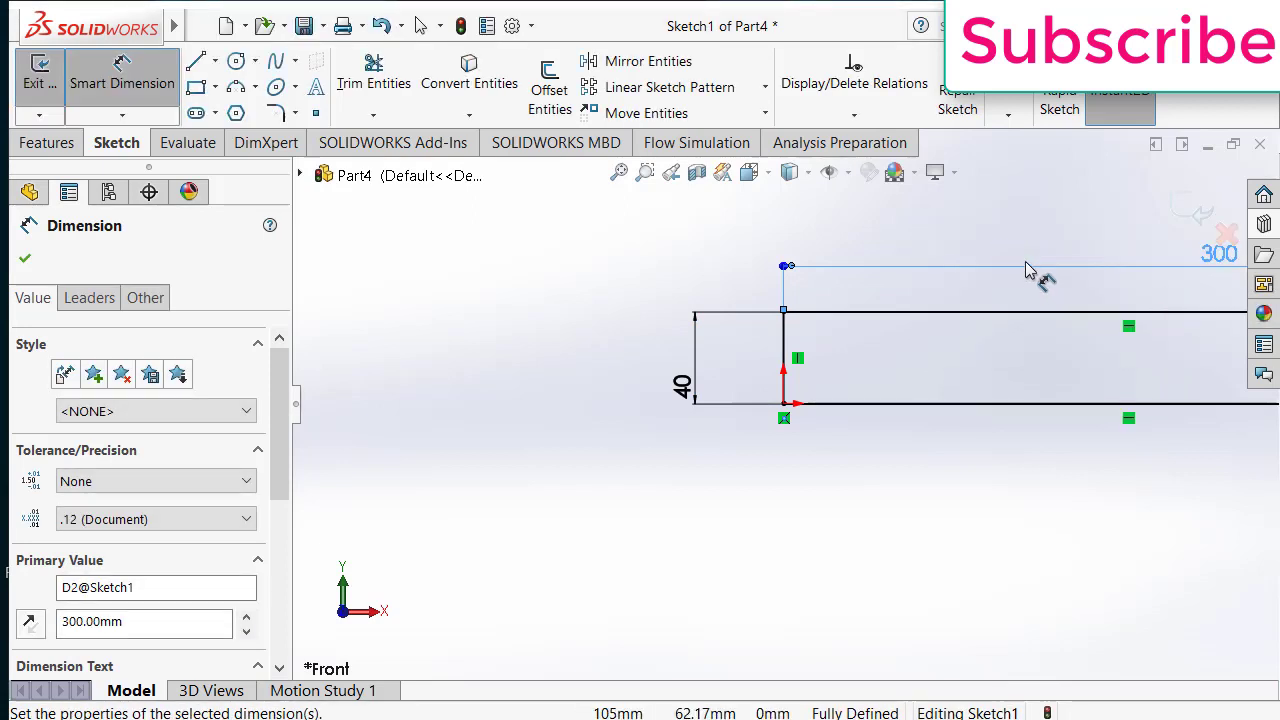
scroll(1040, 300, "down", 1)
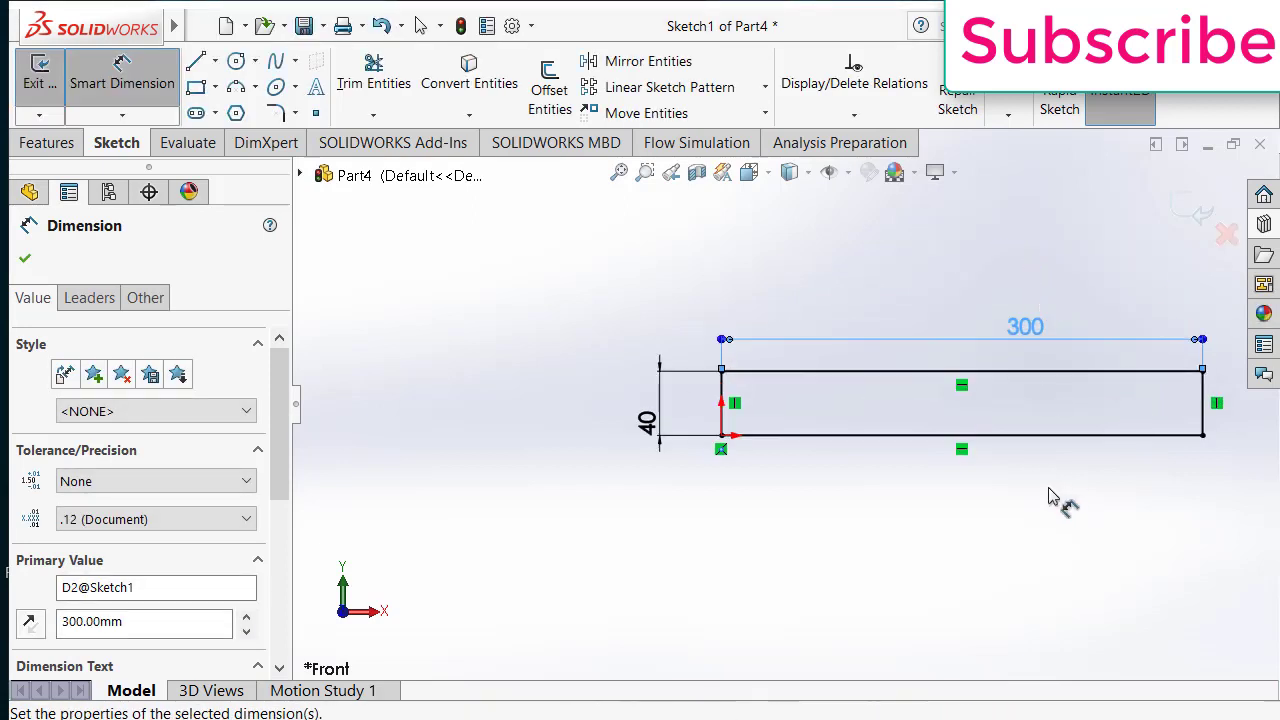
left_click(25, 258)
left_click(875, 438)
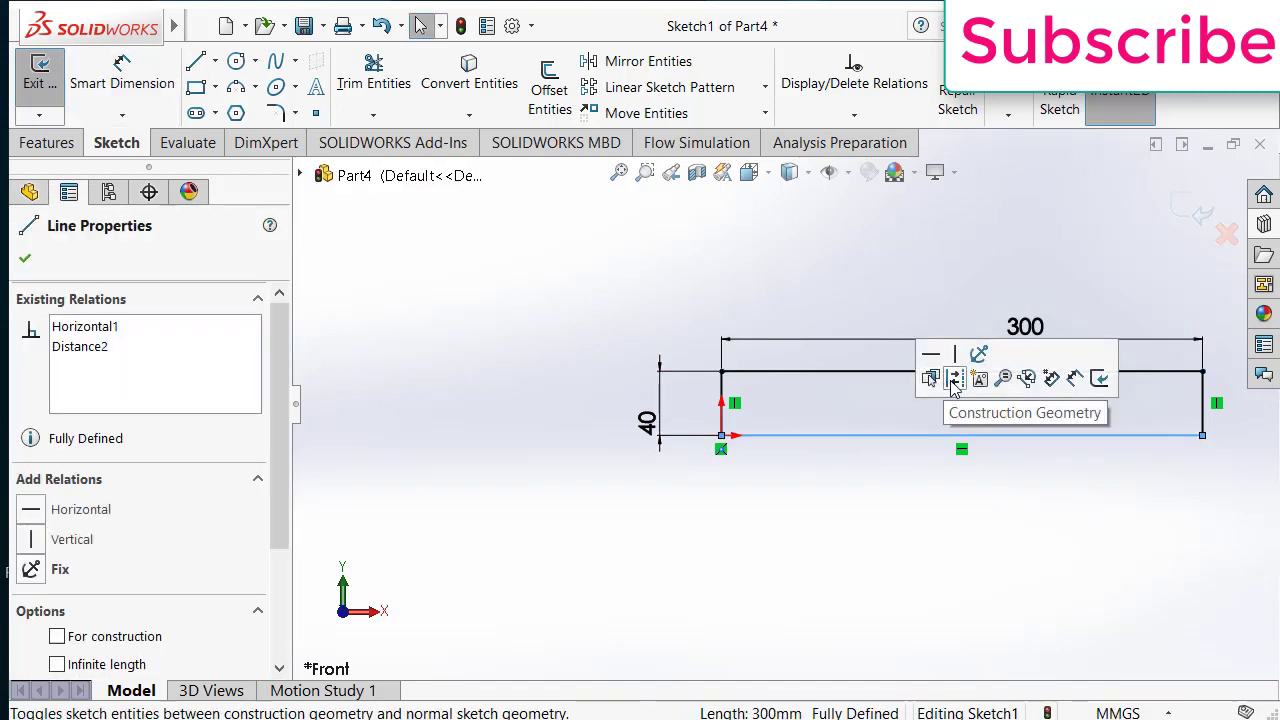
Revolve the sketch 360° about its construction bottom line as a 10 mm thin-walled pipe
left_click(953, 386)
left_click(46, 142)
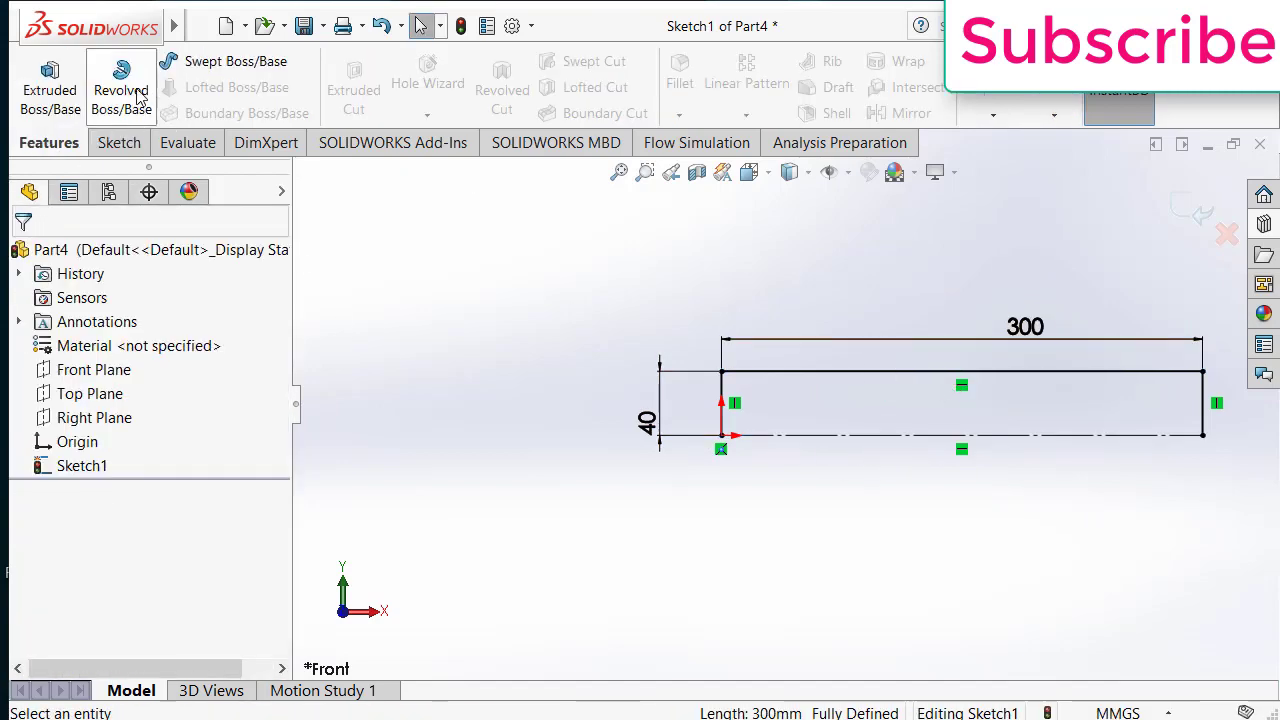
left_click(122, 92)
left_click(1110, 540)
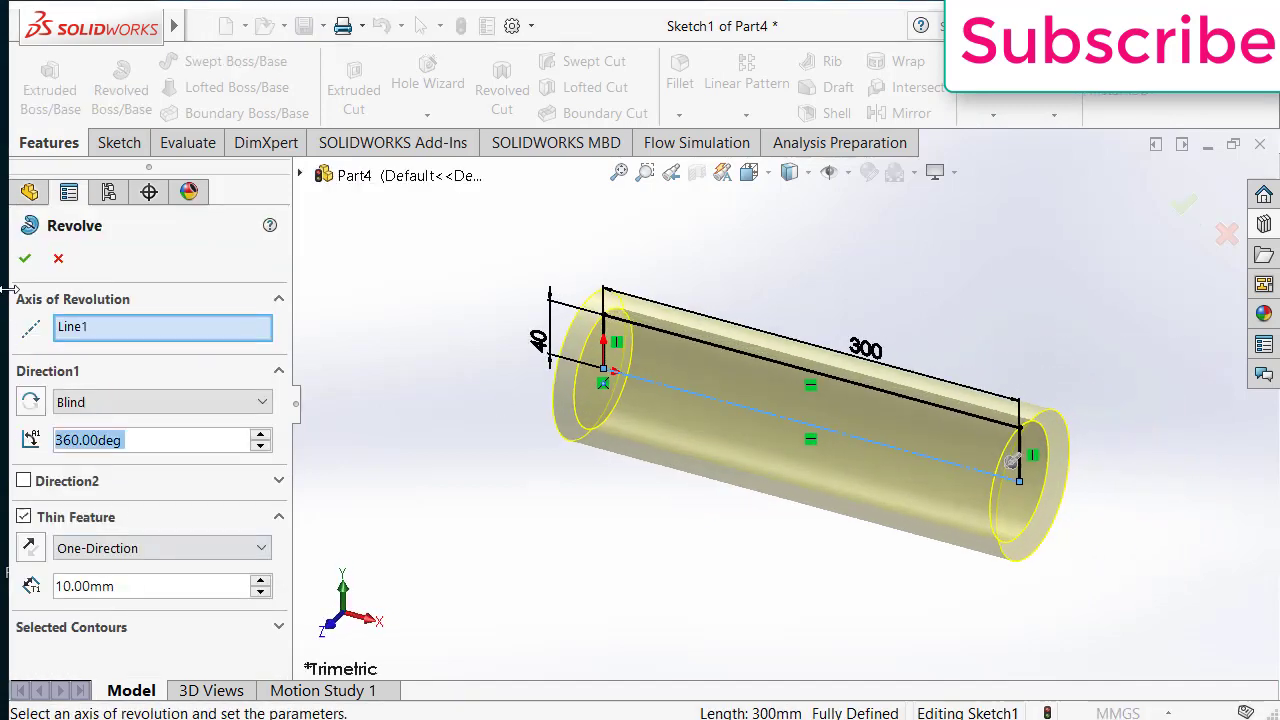
left_click(25, 258)
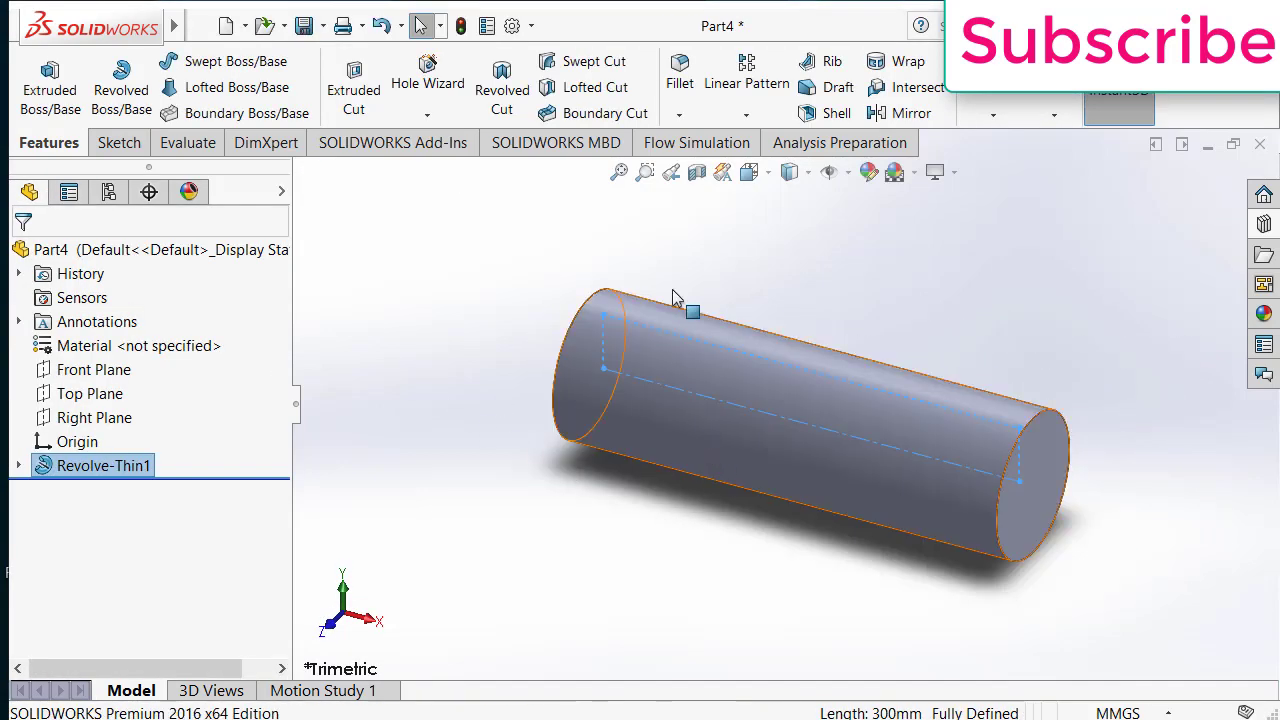
Show the pipe in a half-section view facing the front
left_click(697, 172)
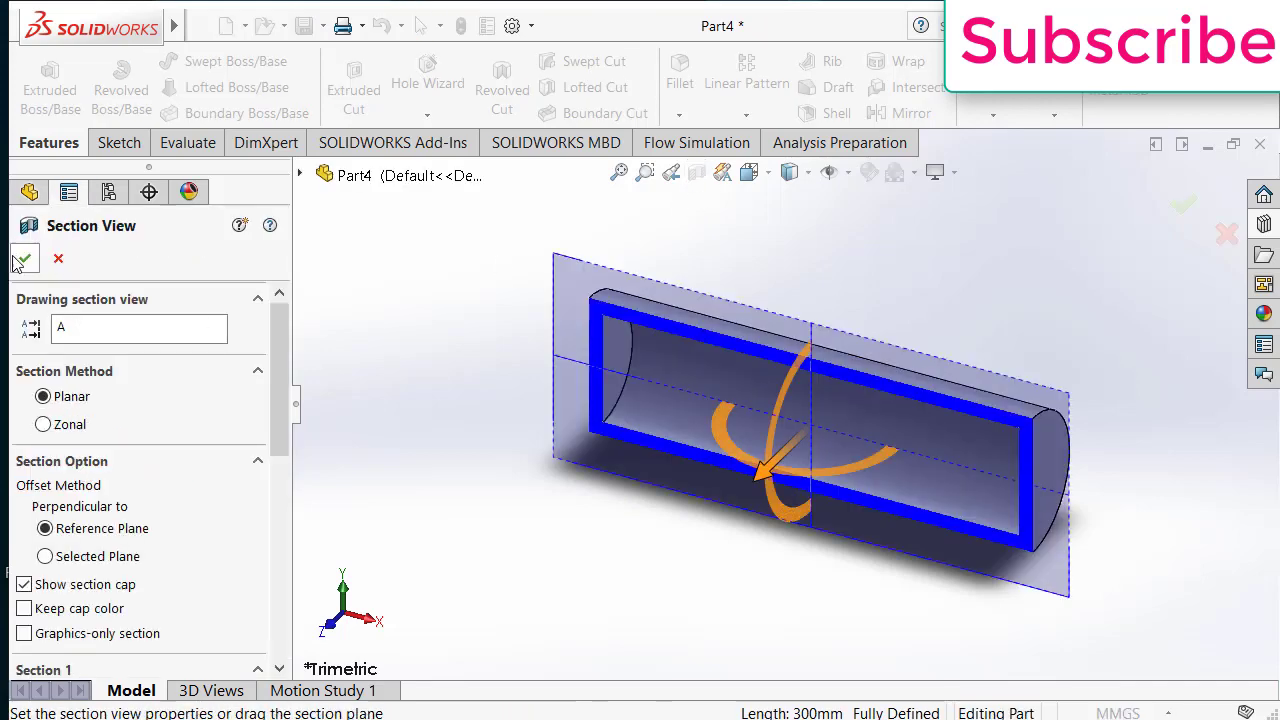
left_click(25, 258)
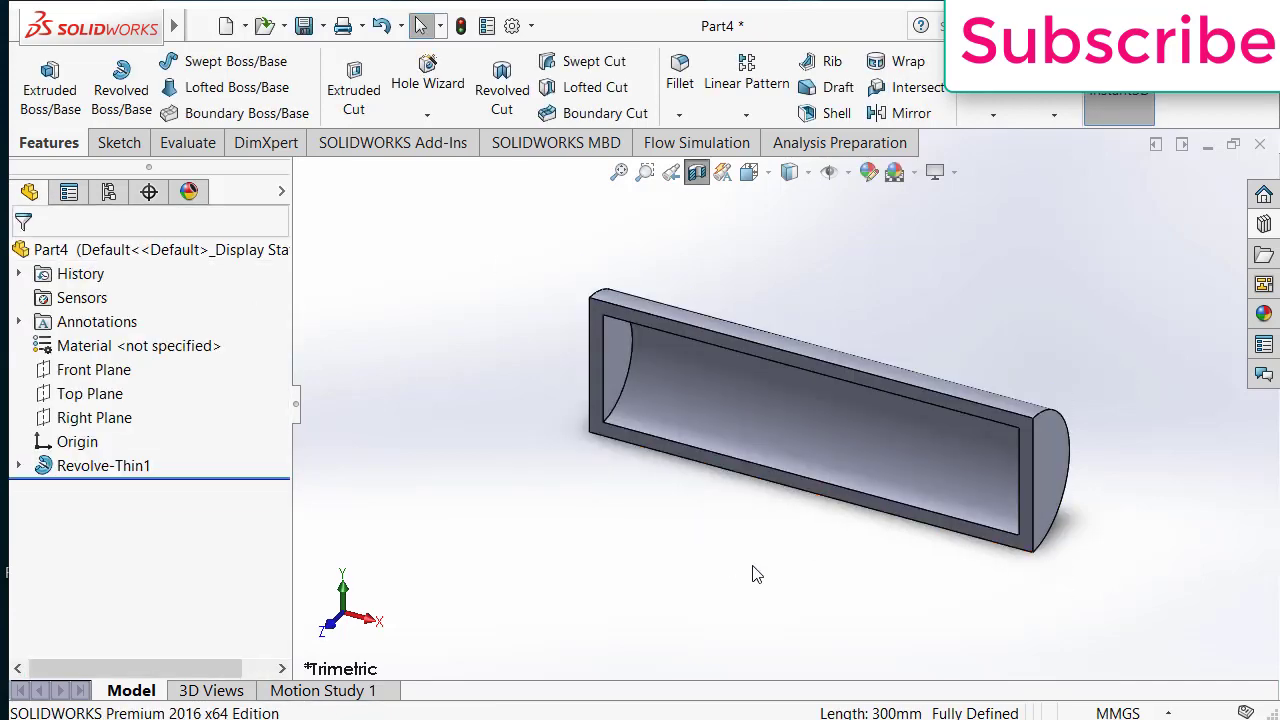
middle_click_drag(817, 491, 837, 429)
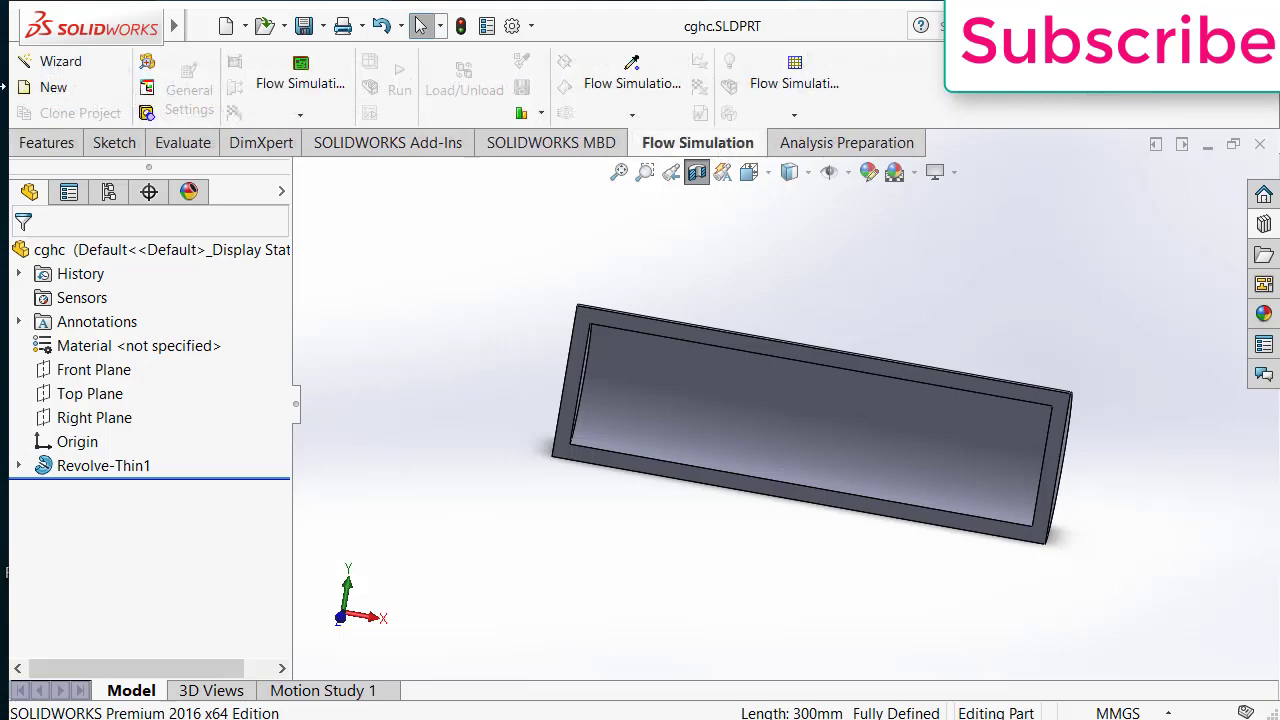
Start the Flow Simulation wizard as Project(1) with SI (m-kg-s) units
left_click(62, 60)
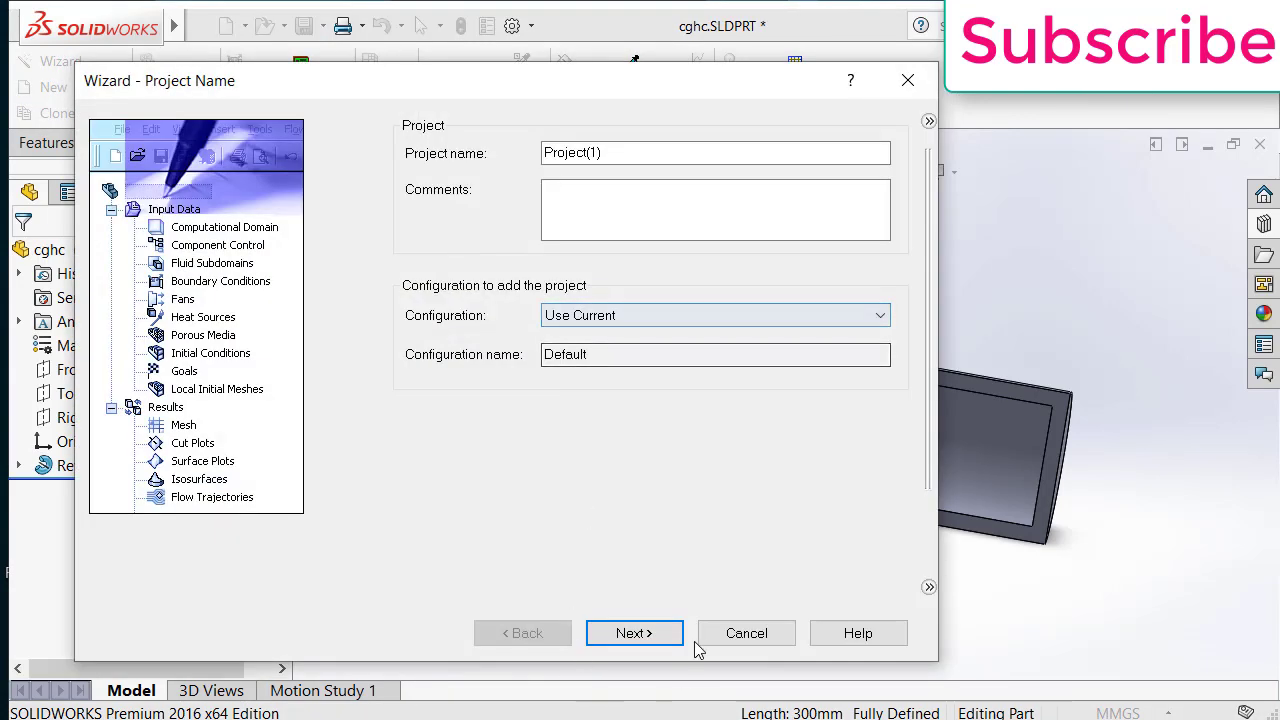
left_click(655, 637)
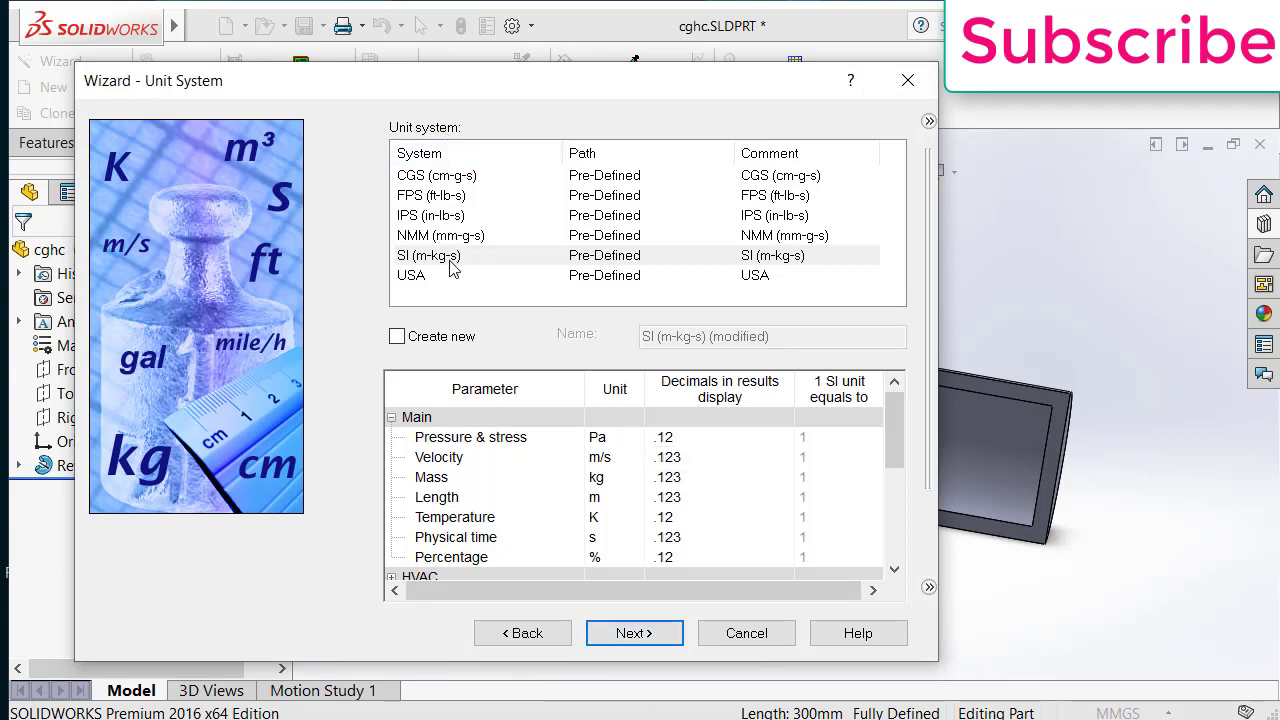
left_click(444, 258)
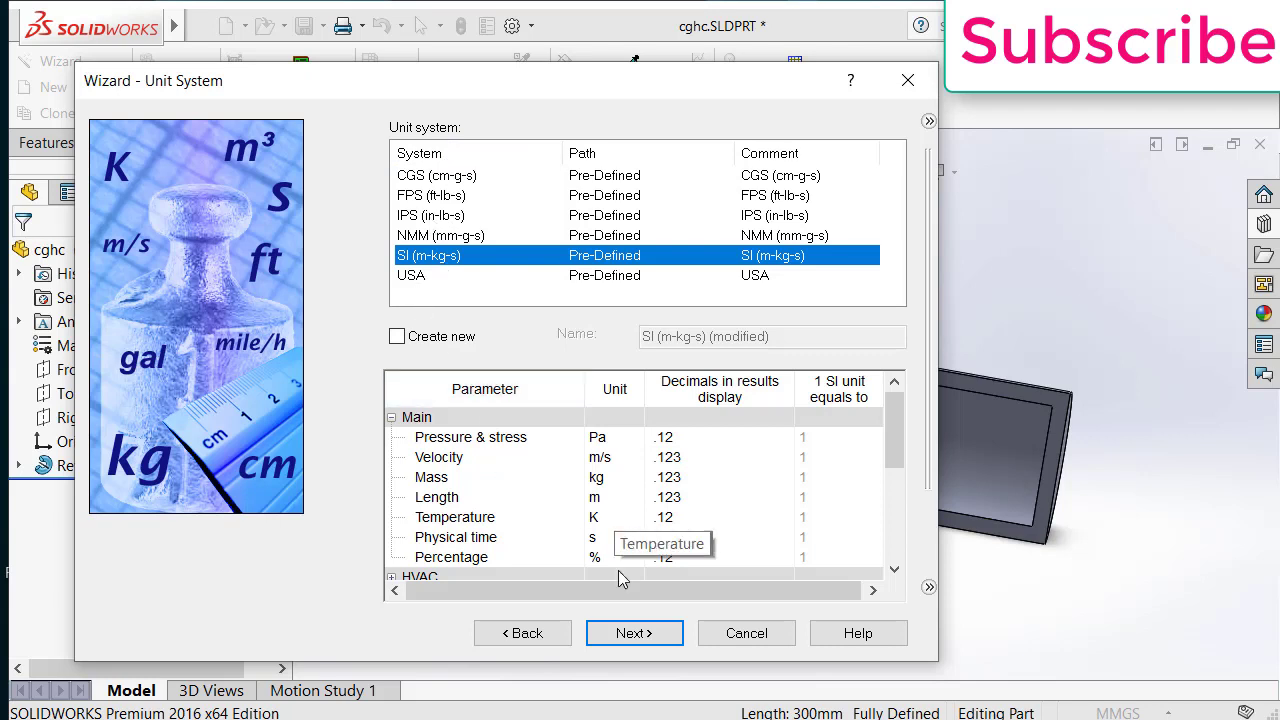
left_click(636, 634)
Keep Internal analysis with reference axis X while viewing the pipe from the front
left_click(457, 235)
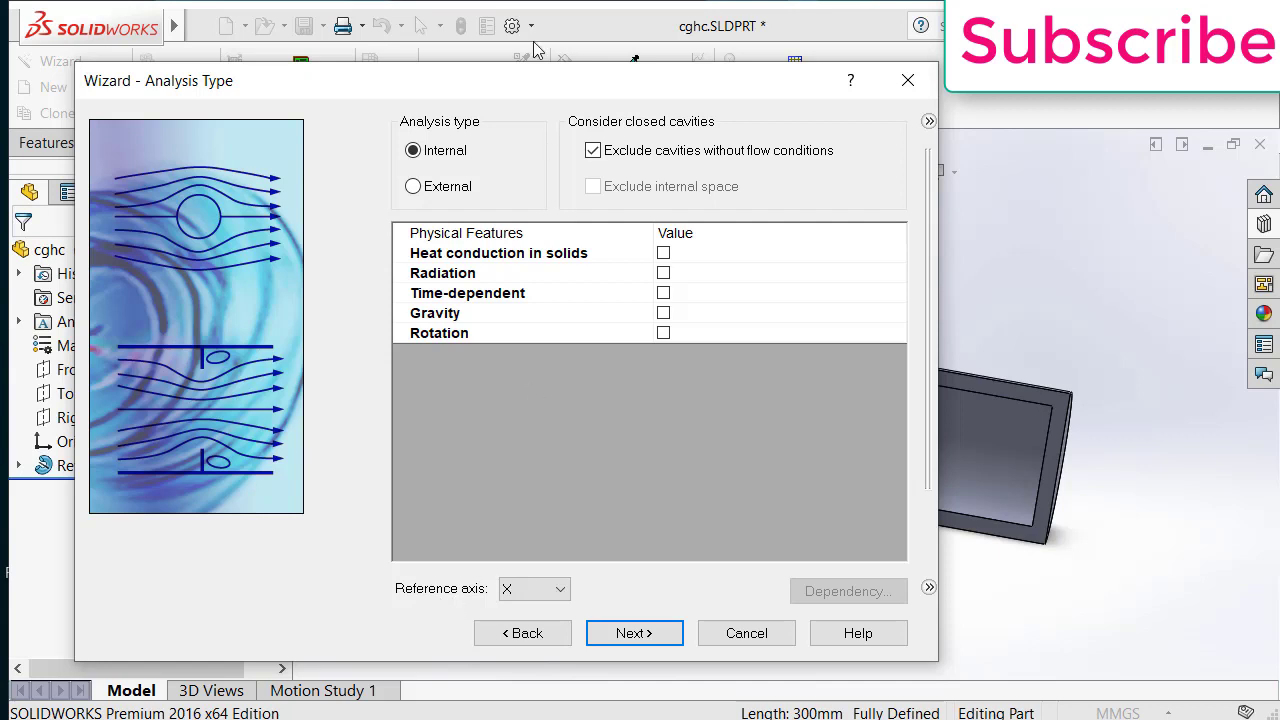
left_click_drag(537, 97, 872, 36)
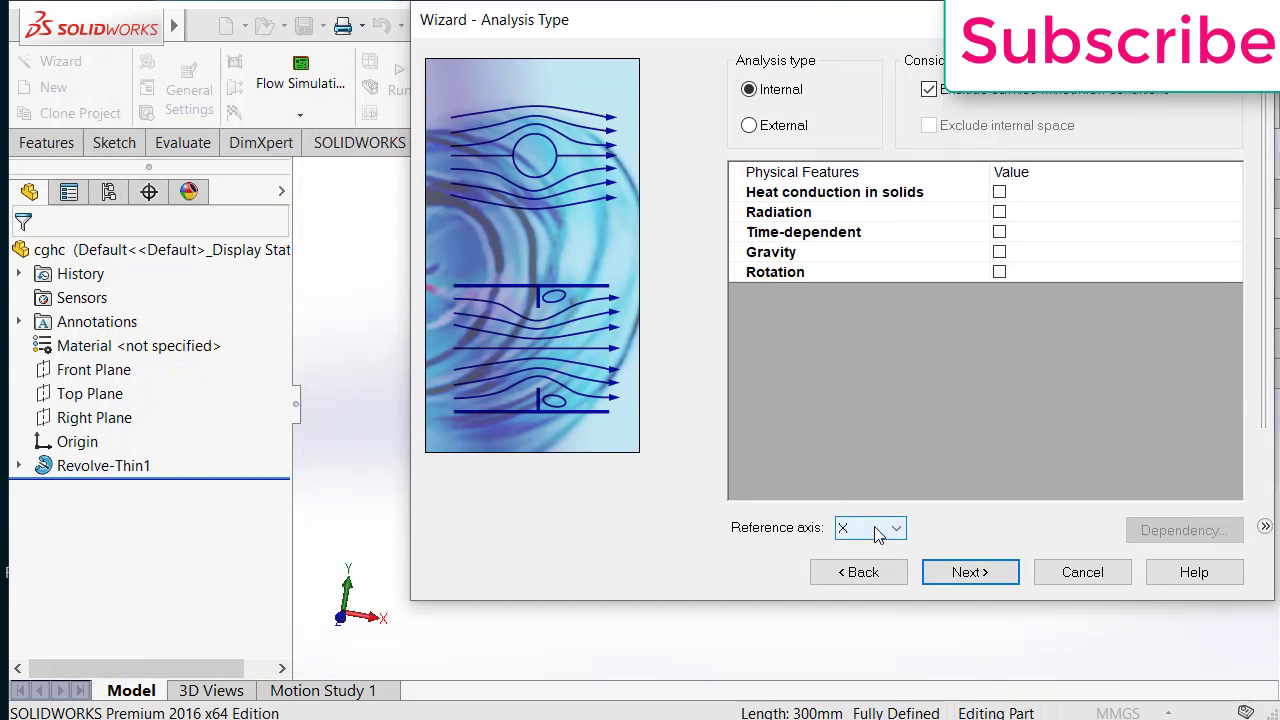
left_click(330, 431)
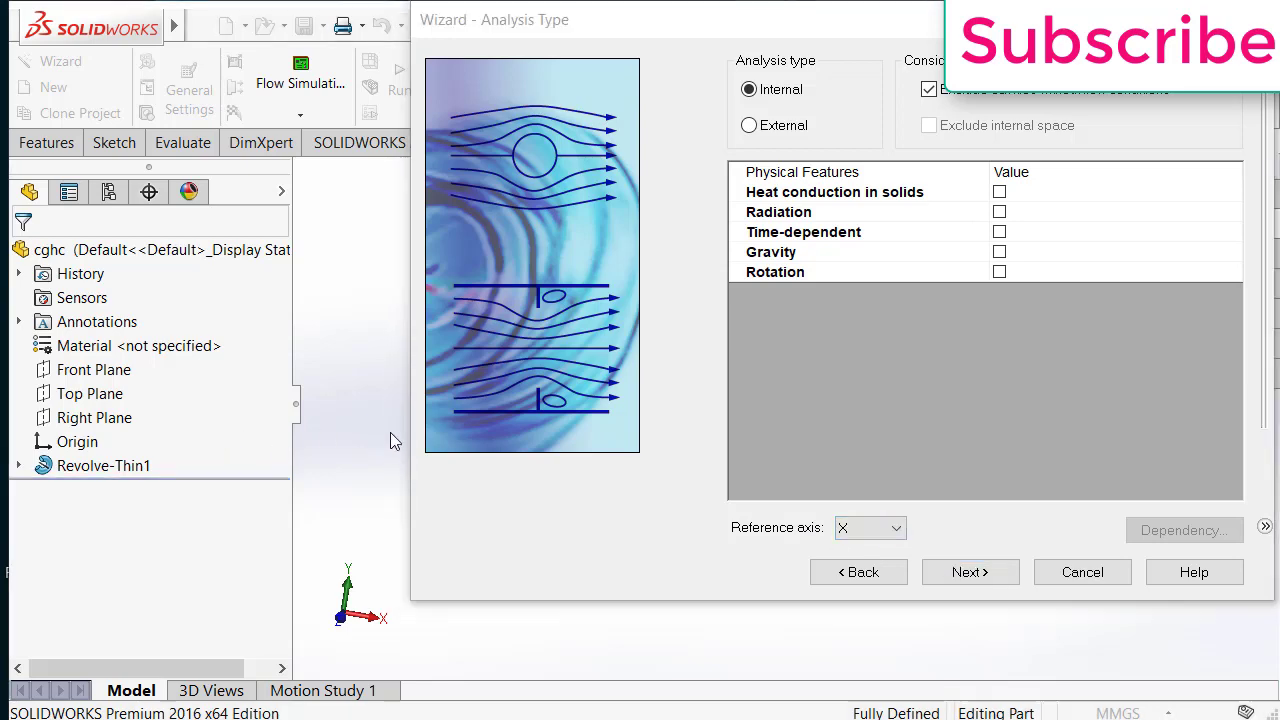
left_click_drag(632, 20, 1279, 344)
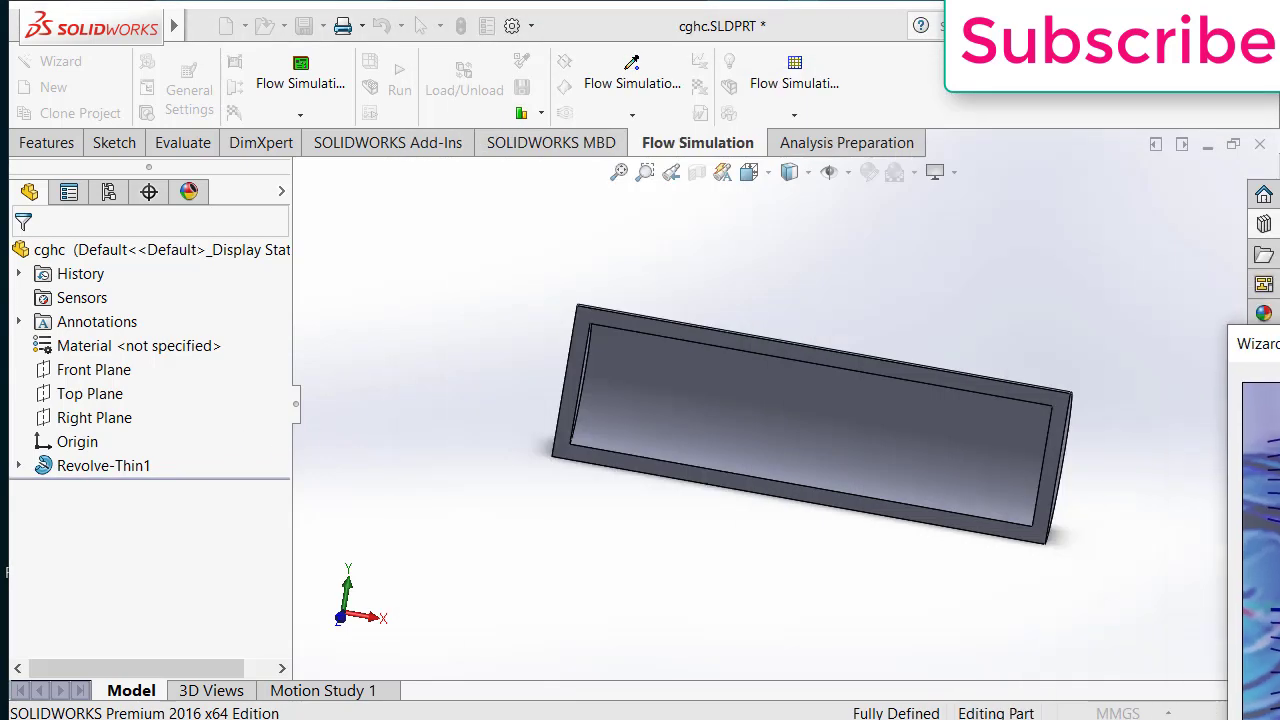
left_click(340, 619)
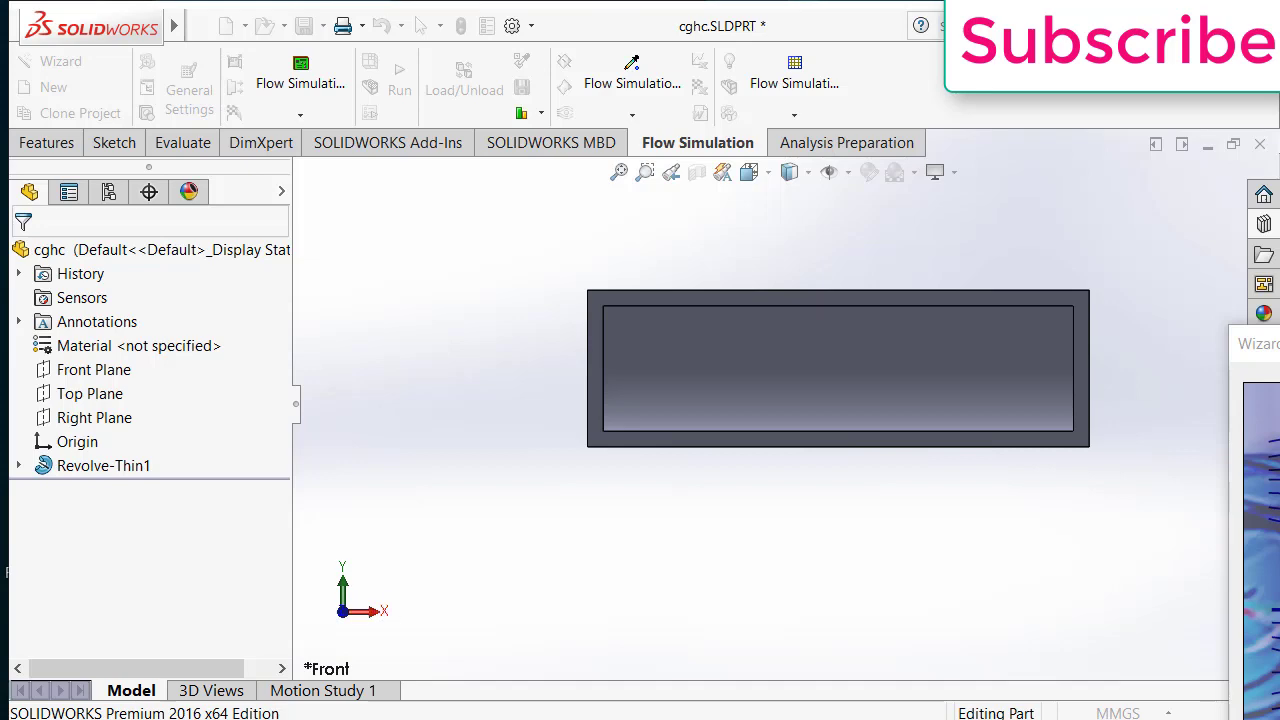
left_click_drag(1258, 343, 670, 44)
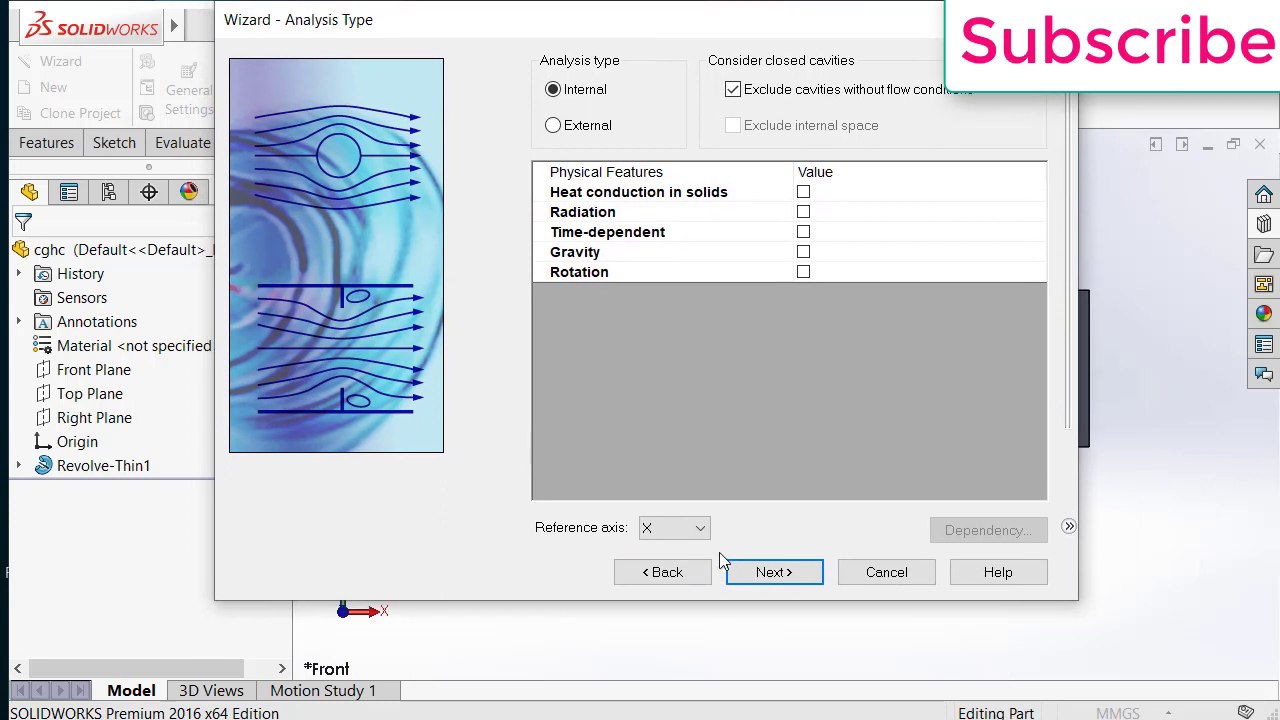
Add Water from the Liquids list as the project fluid
left_click(754, 576)
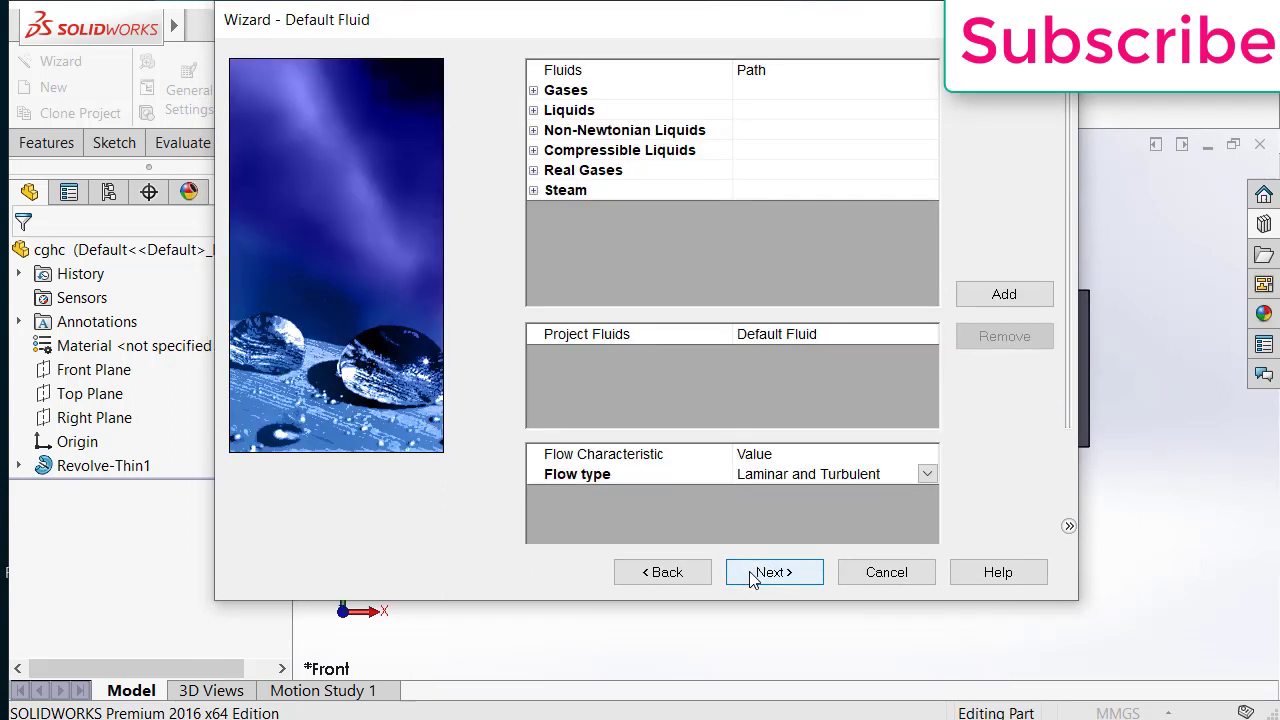
left_click(534, 110)
scroll(583, 277, "down", 3)
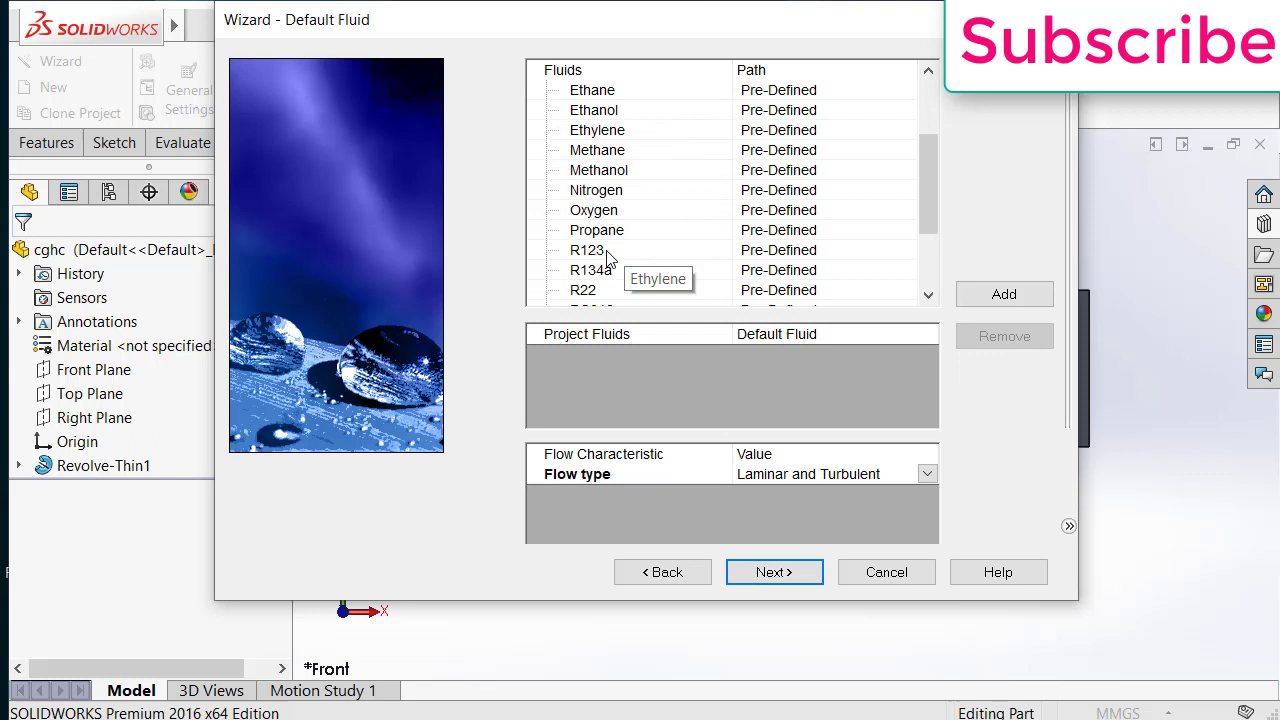
double_click(606, 274)
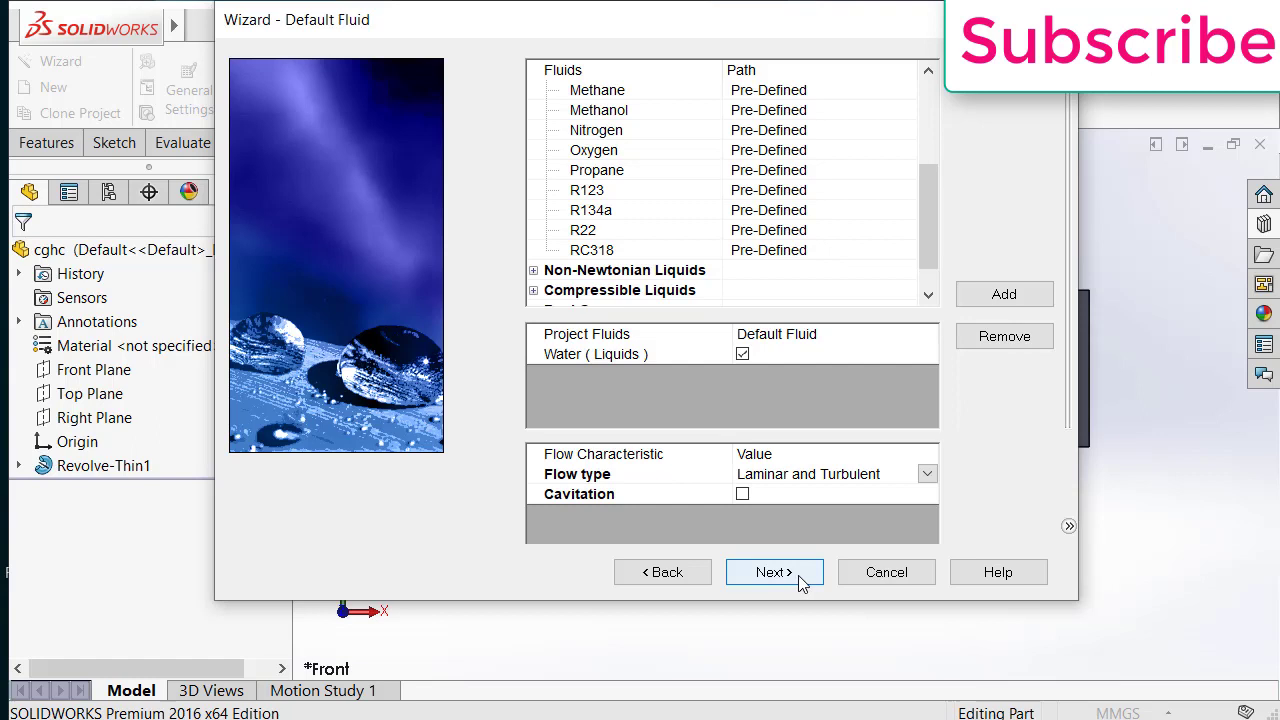
left_click(775, 572)
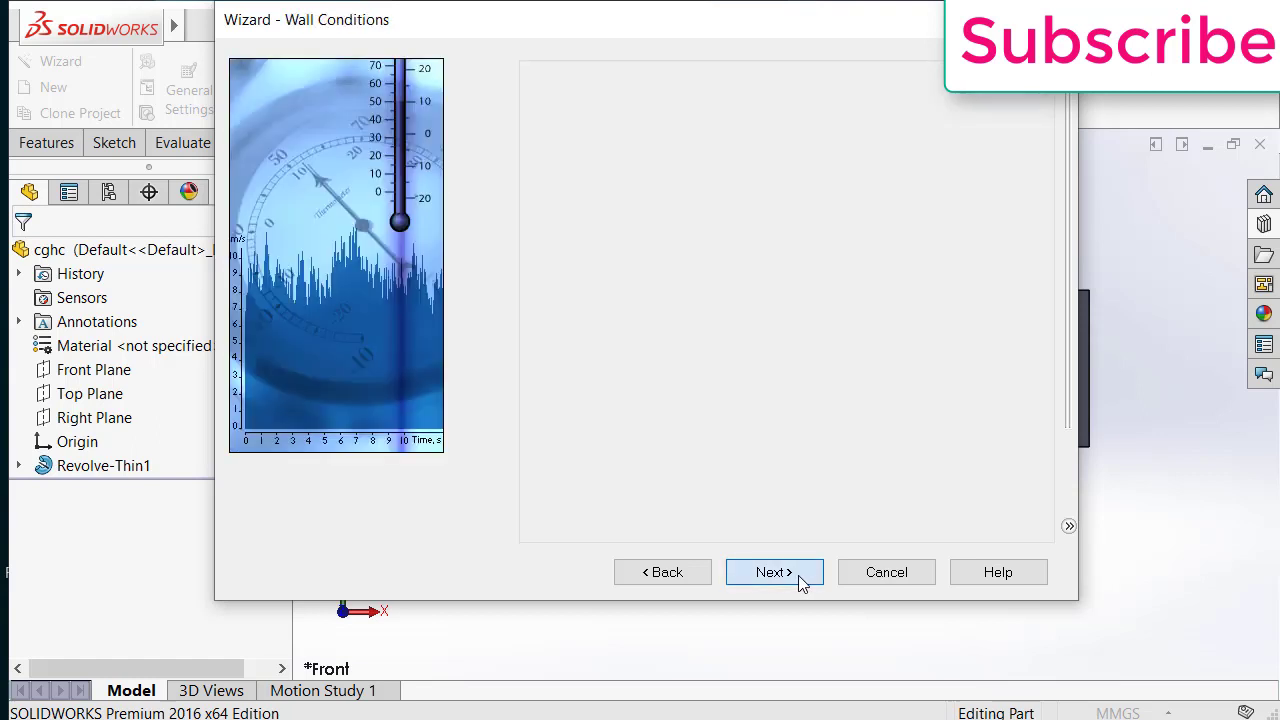
Accept the default wall conditions and initial conditions of 101325 Pa and 293.2 K to finish the wizard
left_click(798, 578)
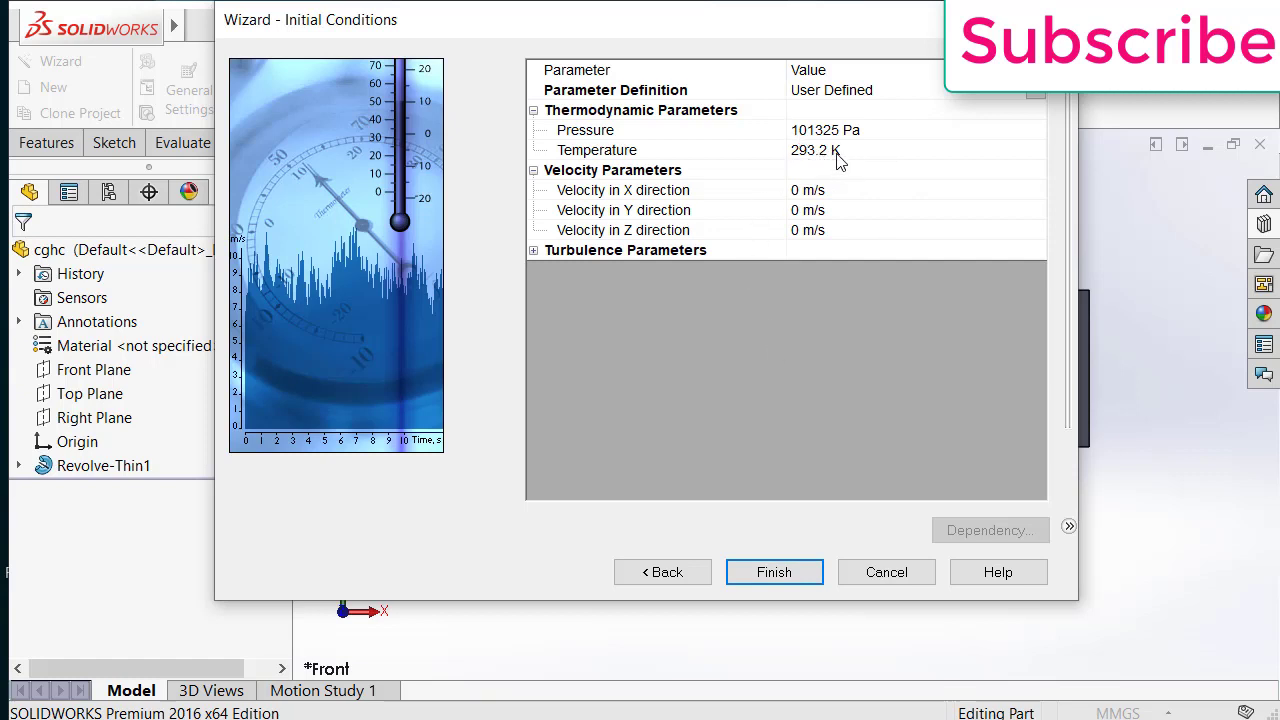
left_click(791, 571)
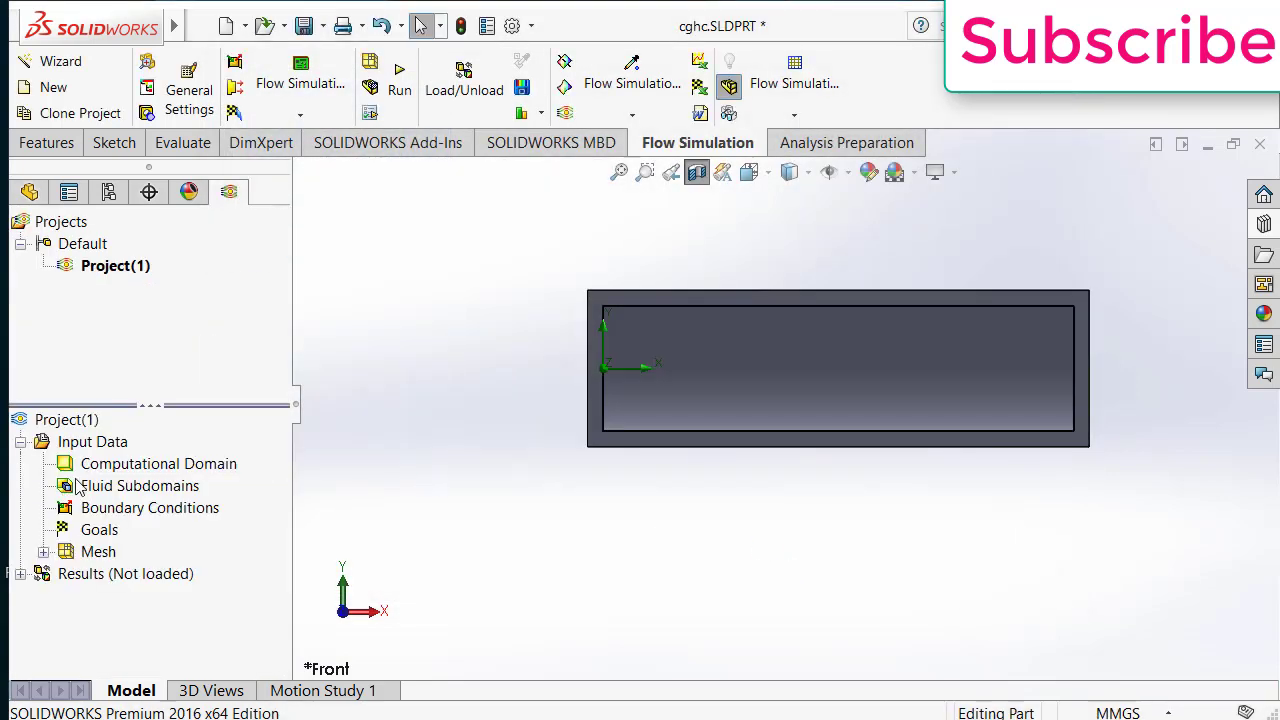
Add an Inlet Velocity boundary condition on the pipe's semicircular inlet face and enter its velocity
right_click(104, 511)
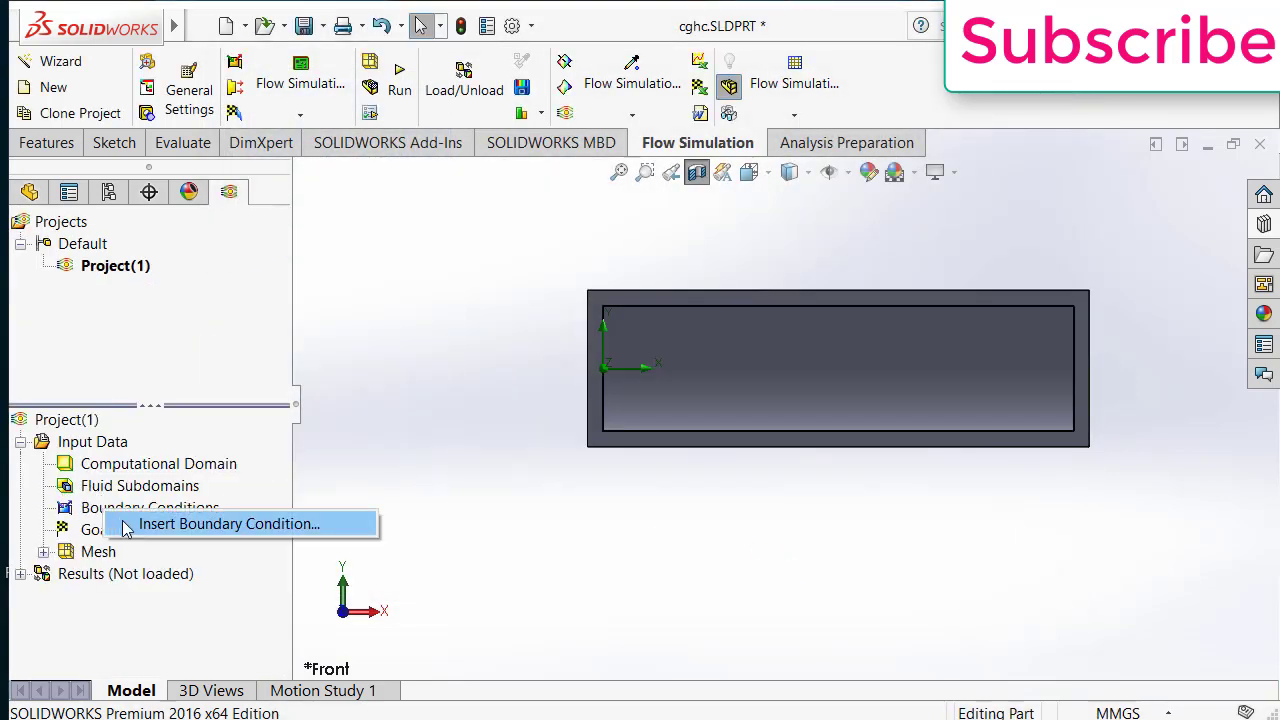
left_click(130, 524)
middle_click_drag(704, 439, 716, 327)
left_click(716, 327)
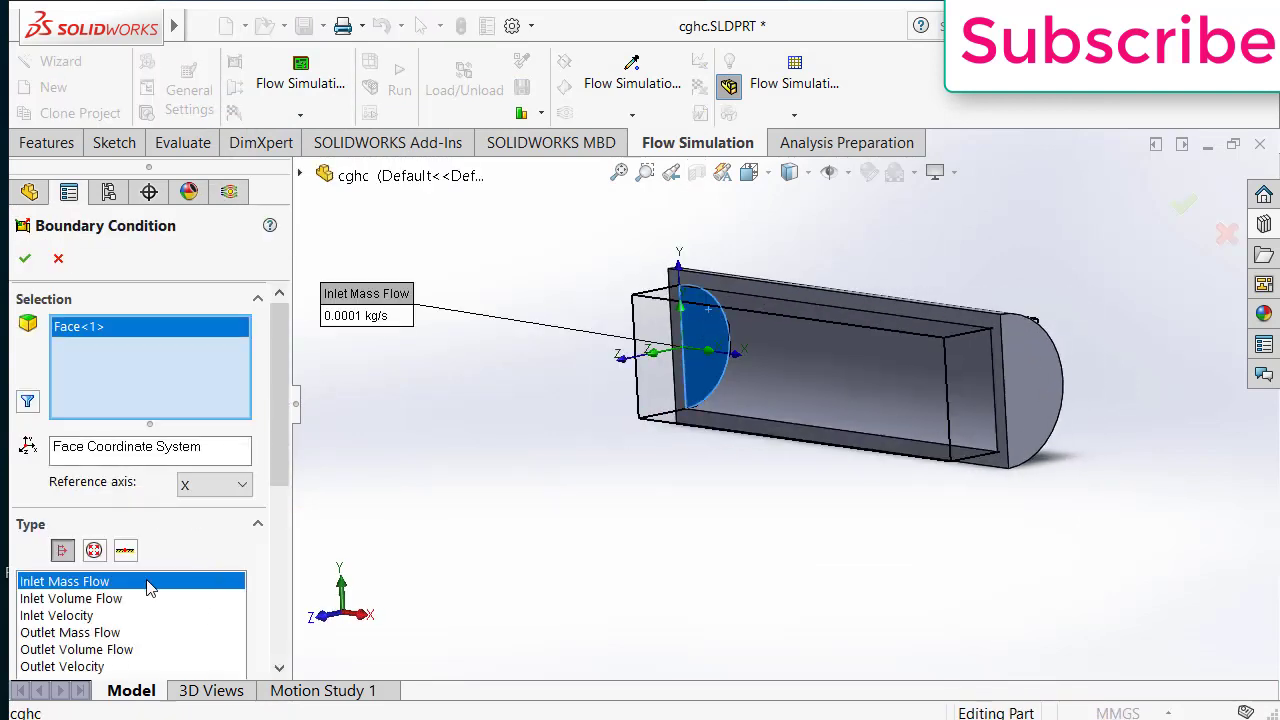
left_click(85, 616)
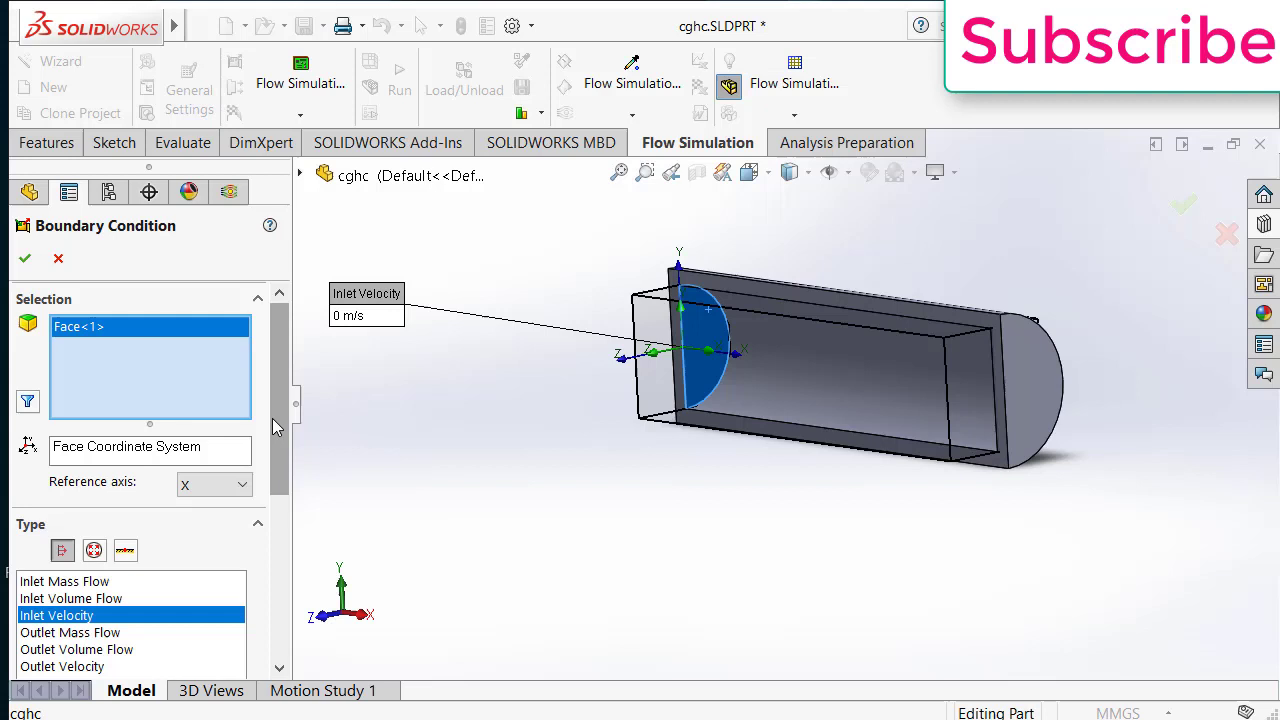
left_click_drag(280, 400, 248, 541)
left_click(125, 505)
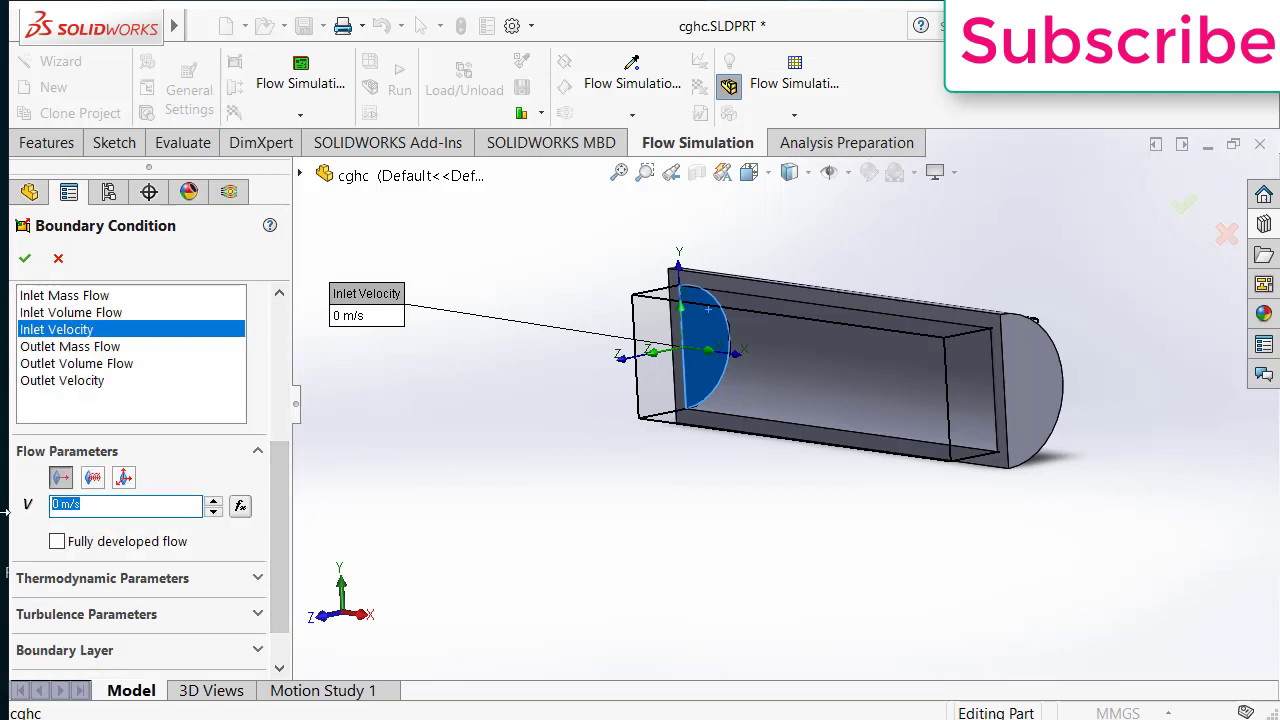
type("1")
left_click(25, 258)
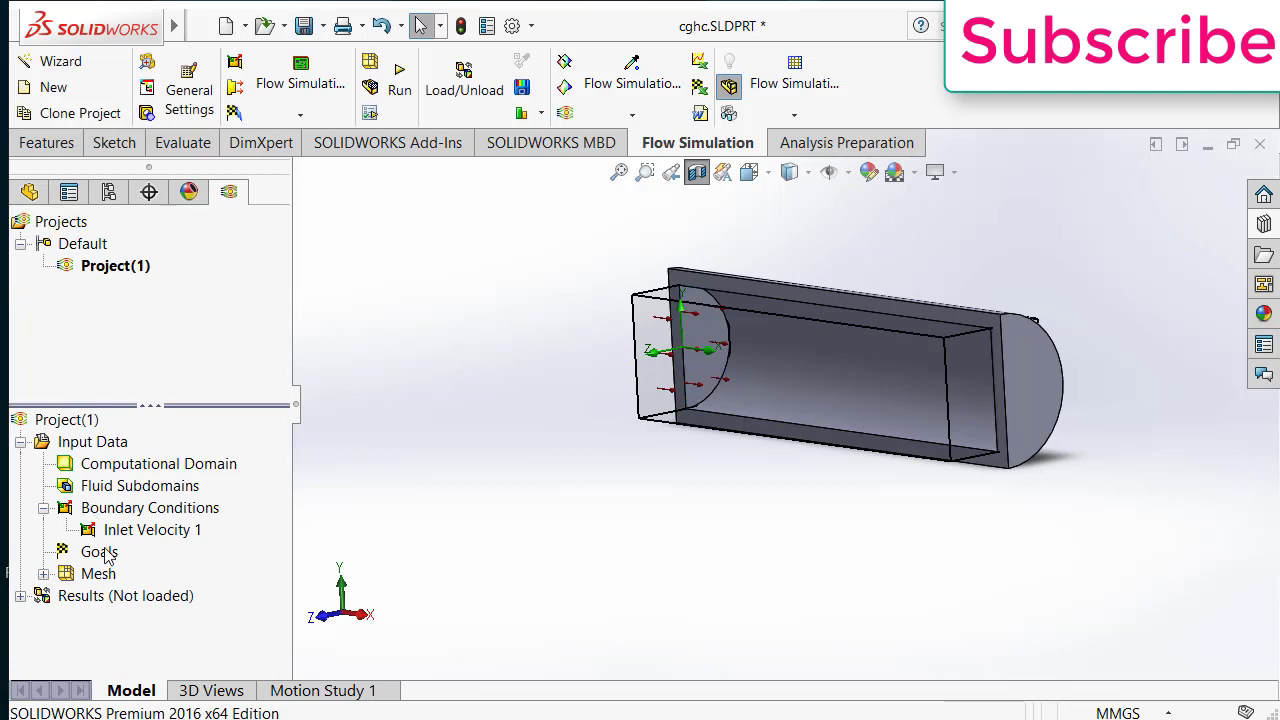
Insert a second boundary condition on the pipe's opposite end face, orbiting to check both ends
right_click(118, 511)
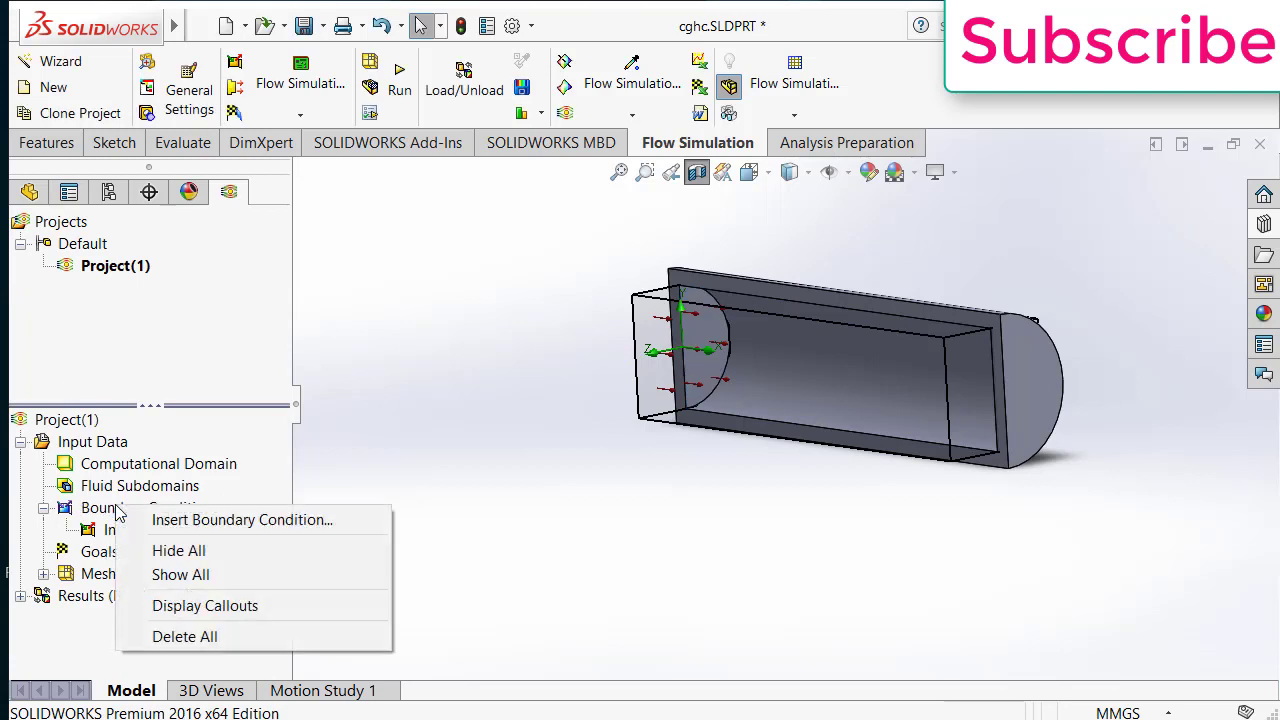
left_click(134, 520)
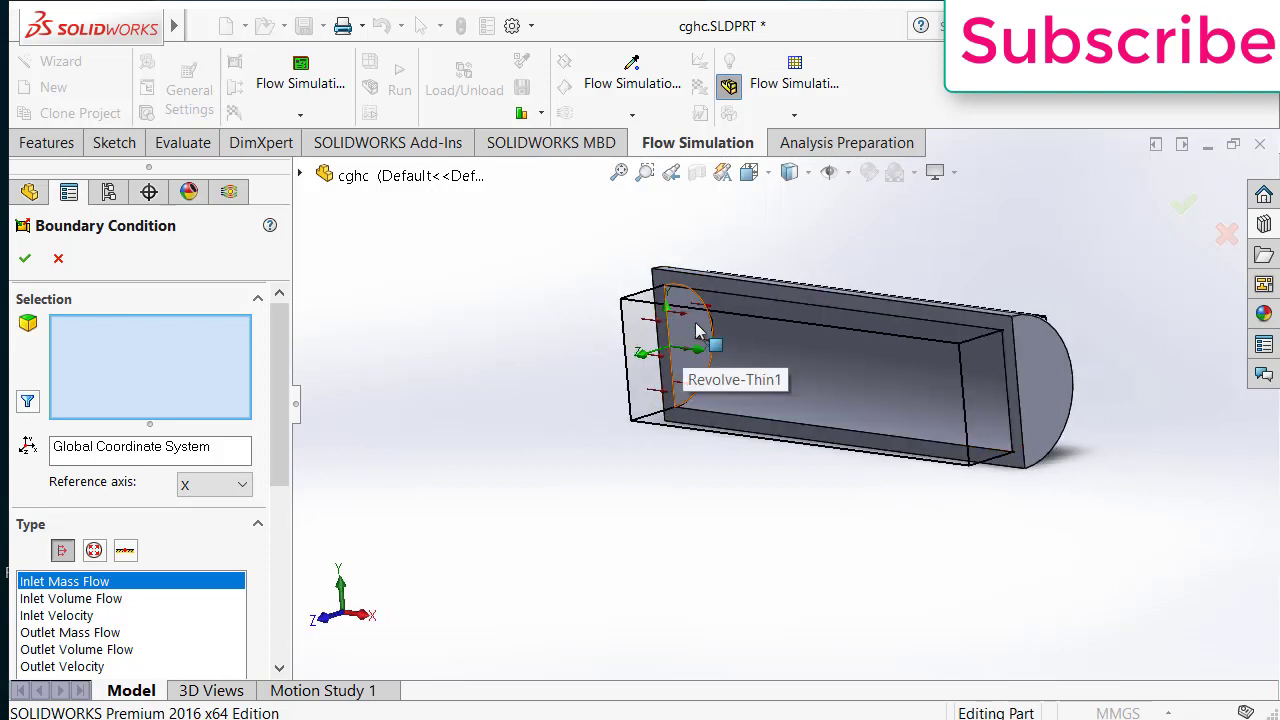
middle_click_drag(884, 413, 940, 420)
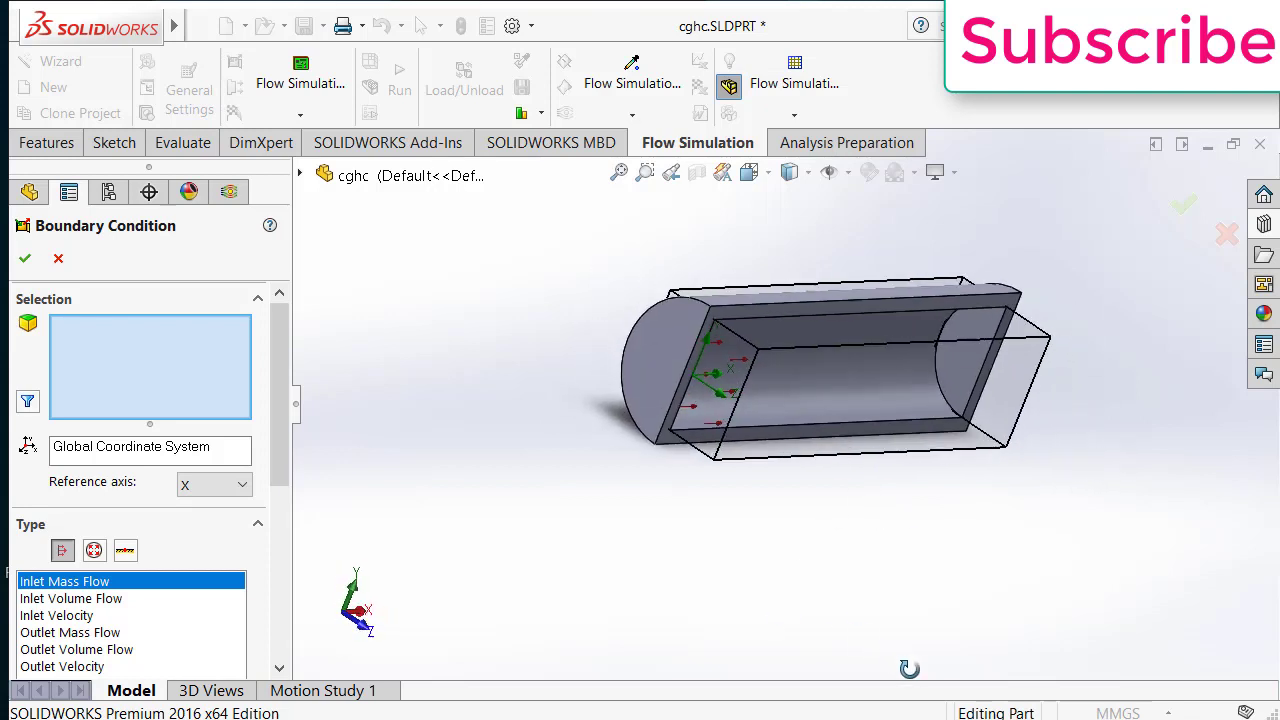
left_click(968, 354)
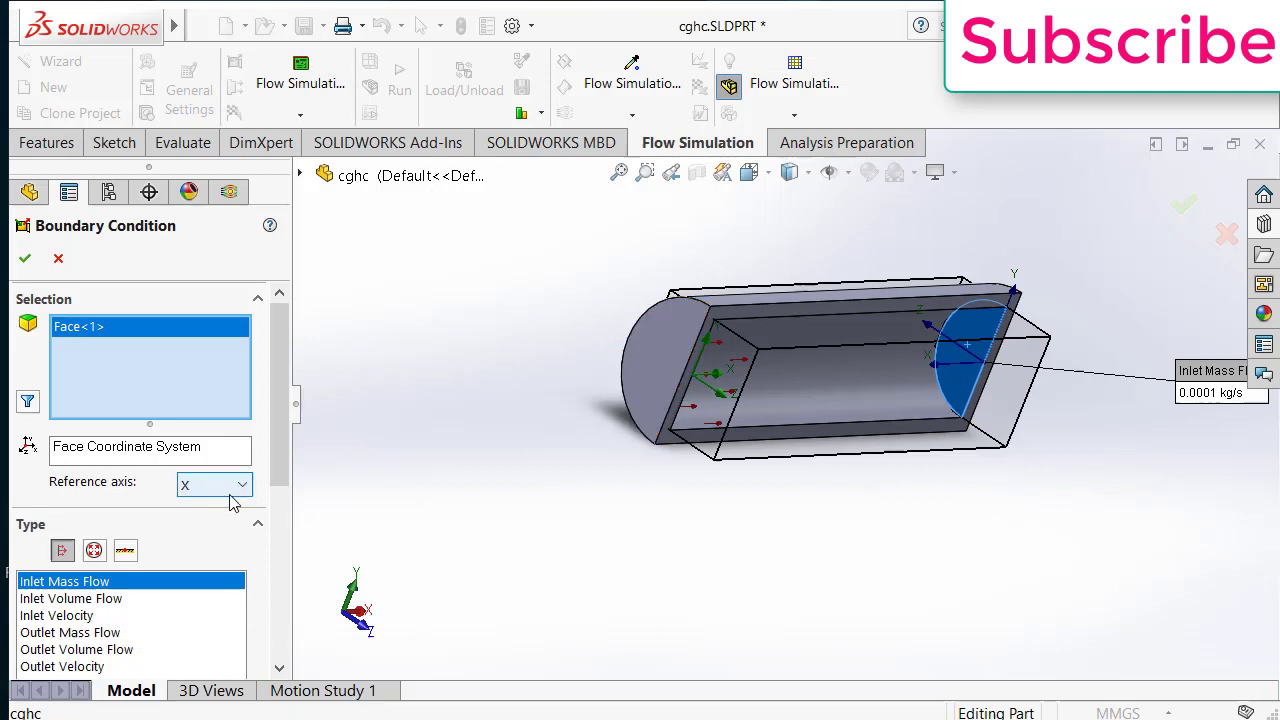
middle_click_drag(400, 509, 784, 513)
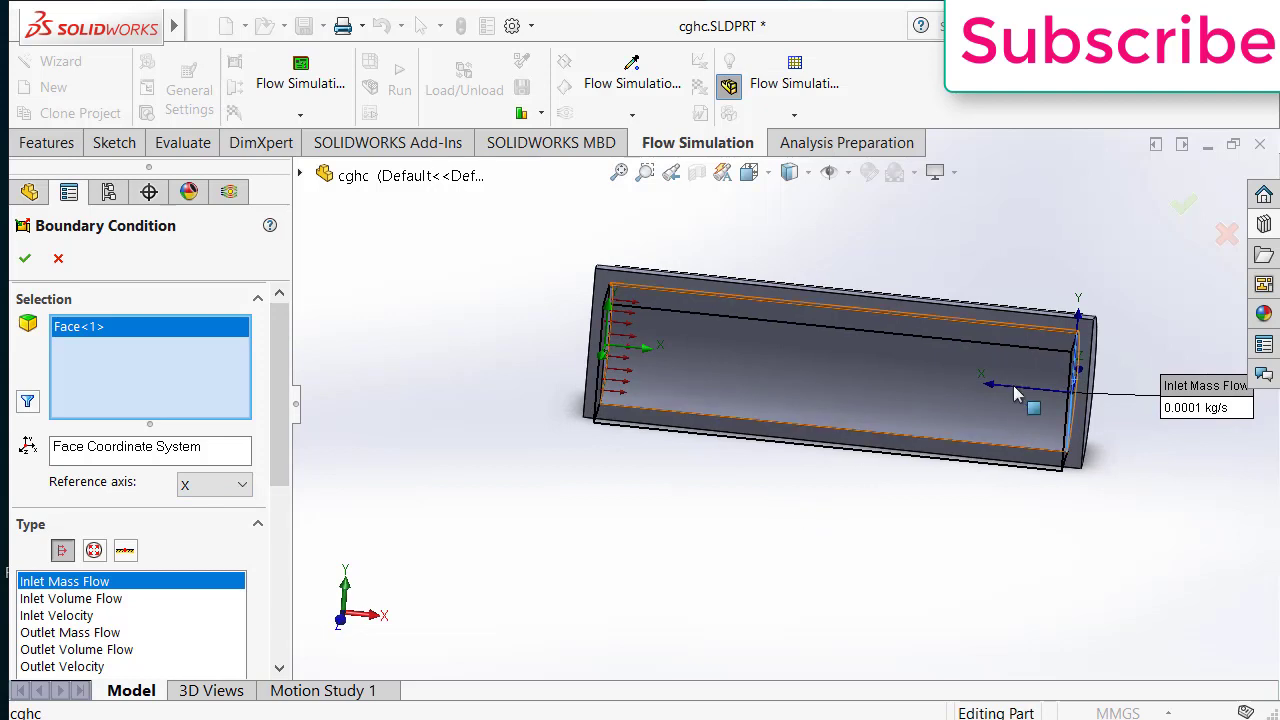
middle_click_drag(1014, 514, 1034, 449)
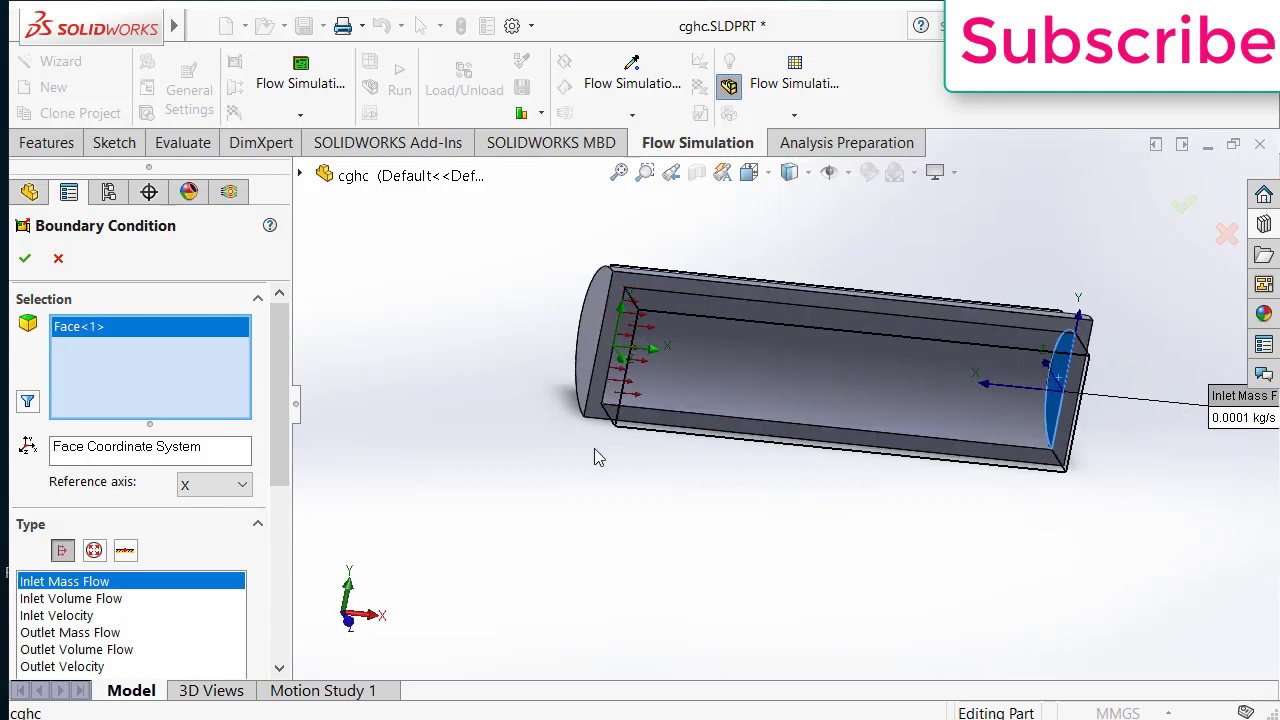
middle_click_drag(597, 440, 523, 349)
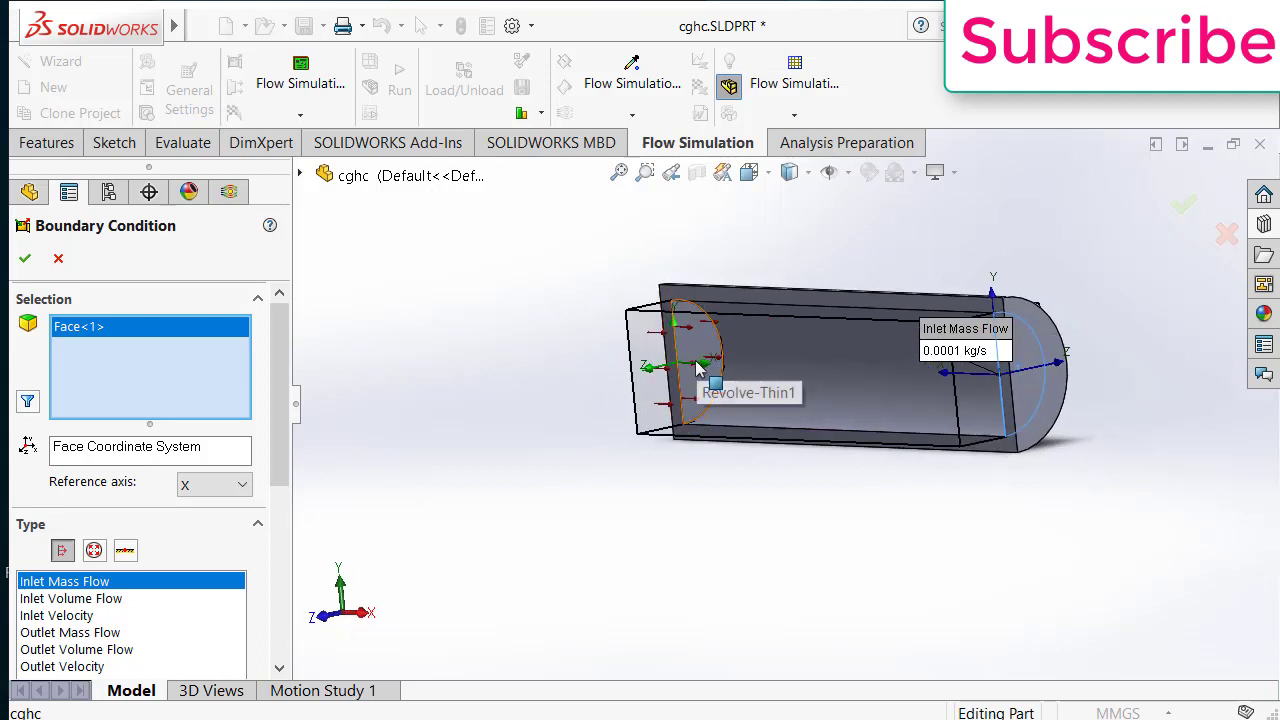
middle_click_drag(714, 376, 686, 380)
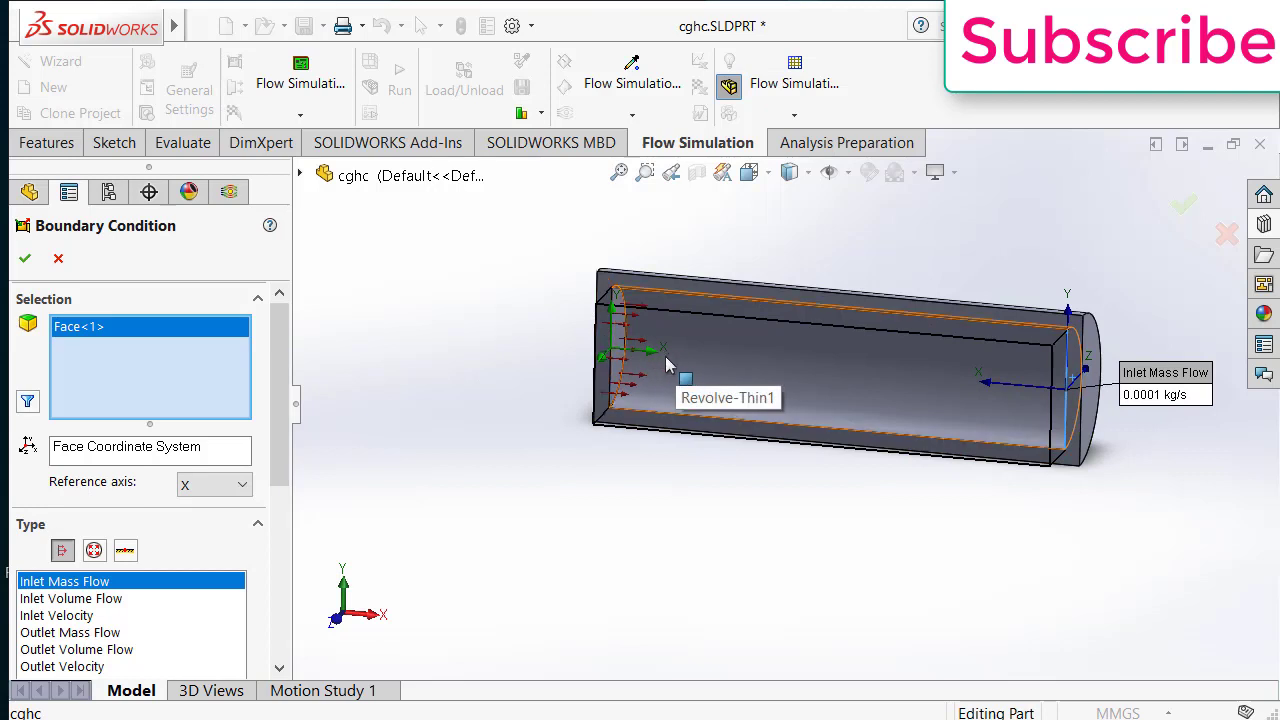
Make the outlet an Environment Pressure opening at 101325 Pa and 293.2 K
scroll(280, 400, "down", 3)
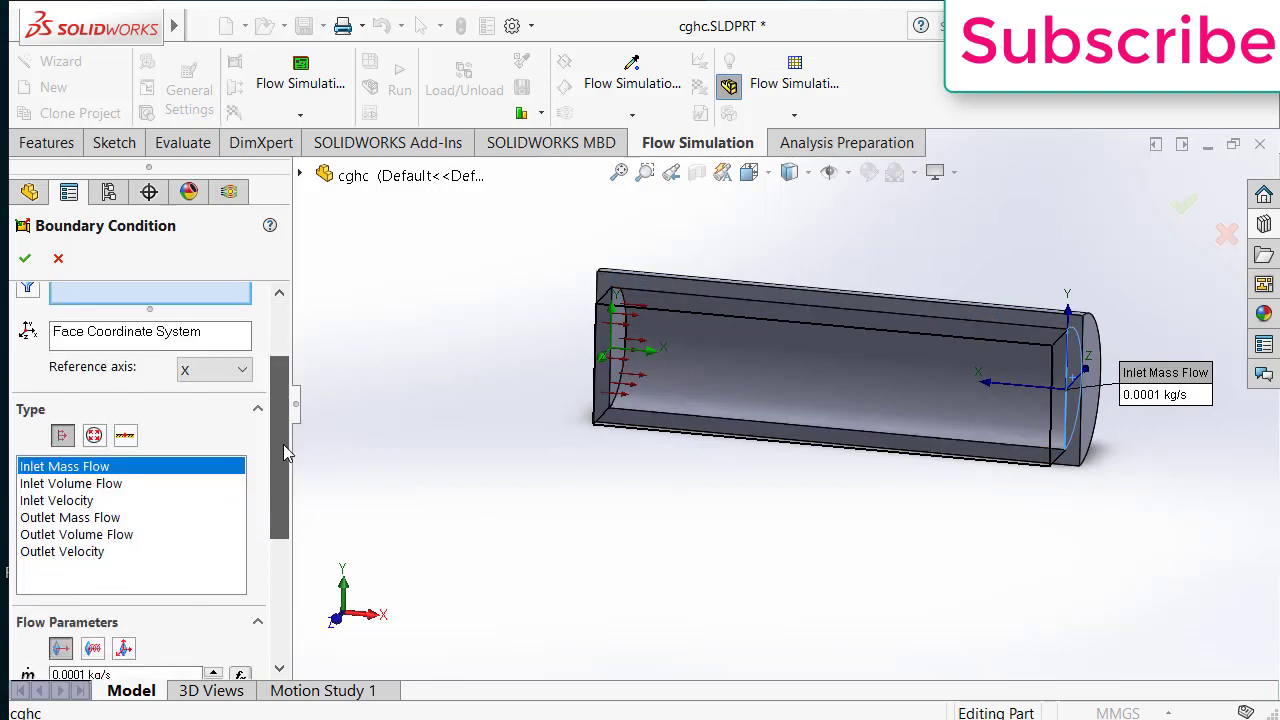
left_click(94, 436)
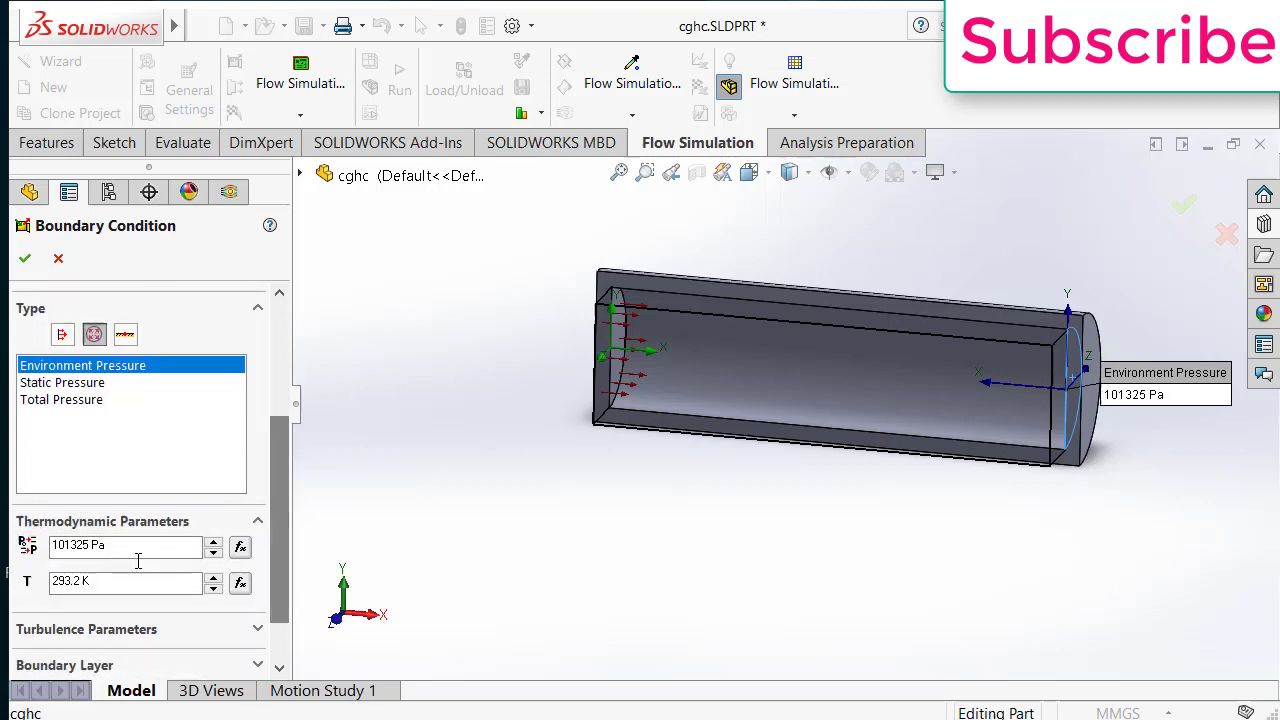
left_click(110, 580)
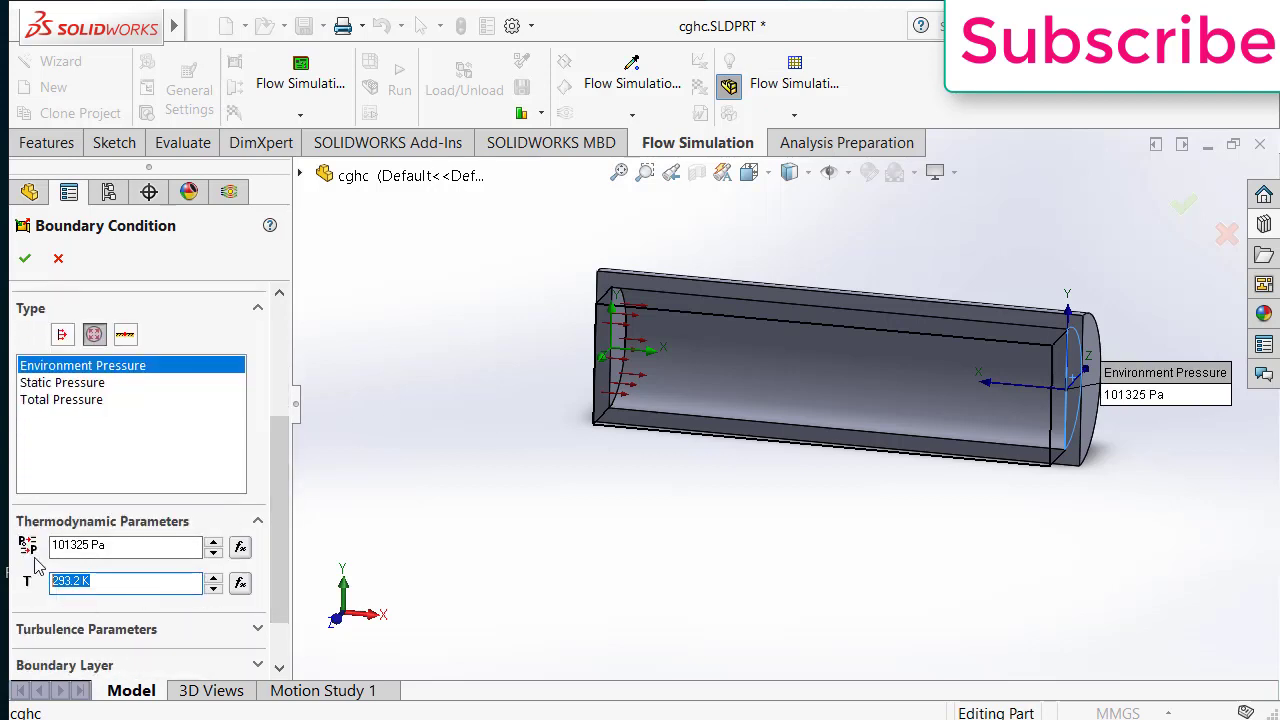
left_click(115, 543)
left_click(108, 578)
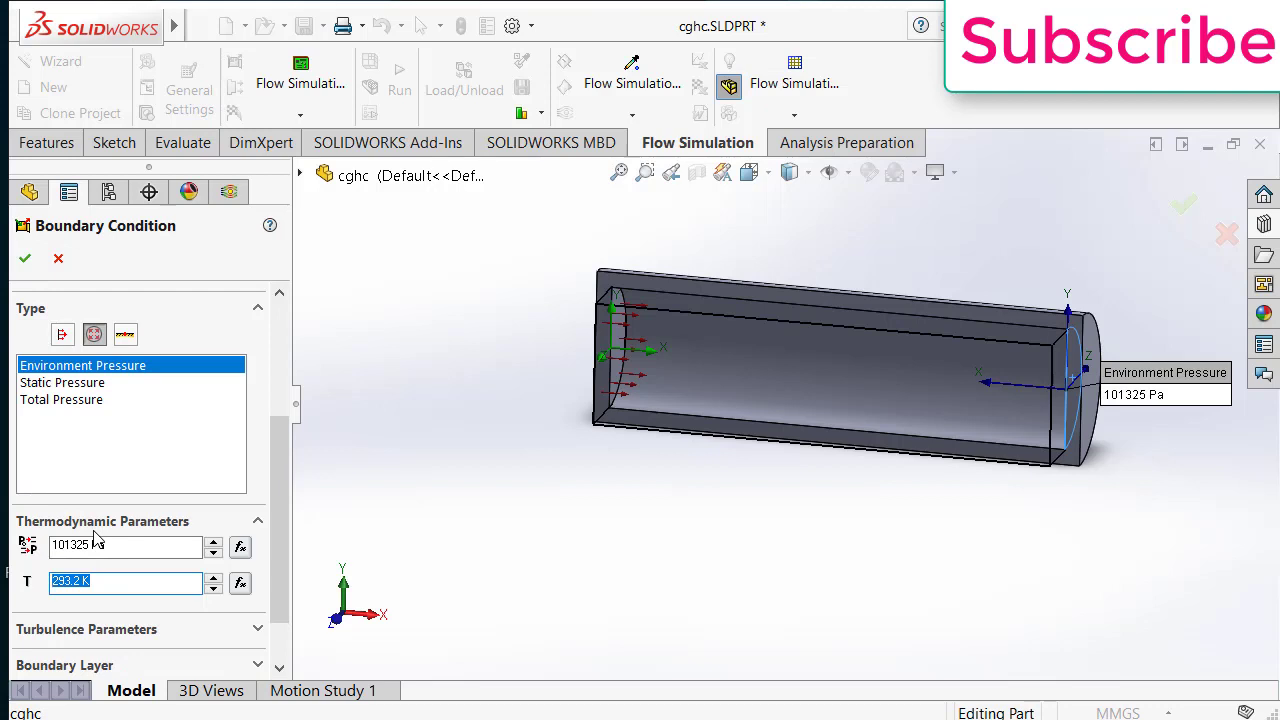
left_click(25, 258)
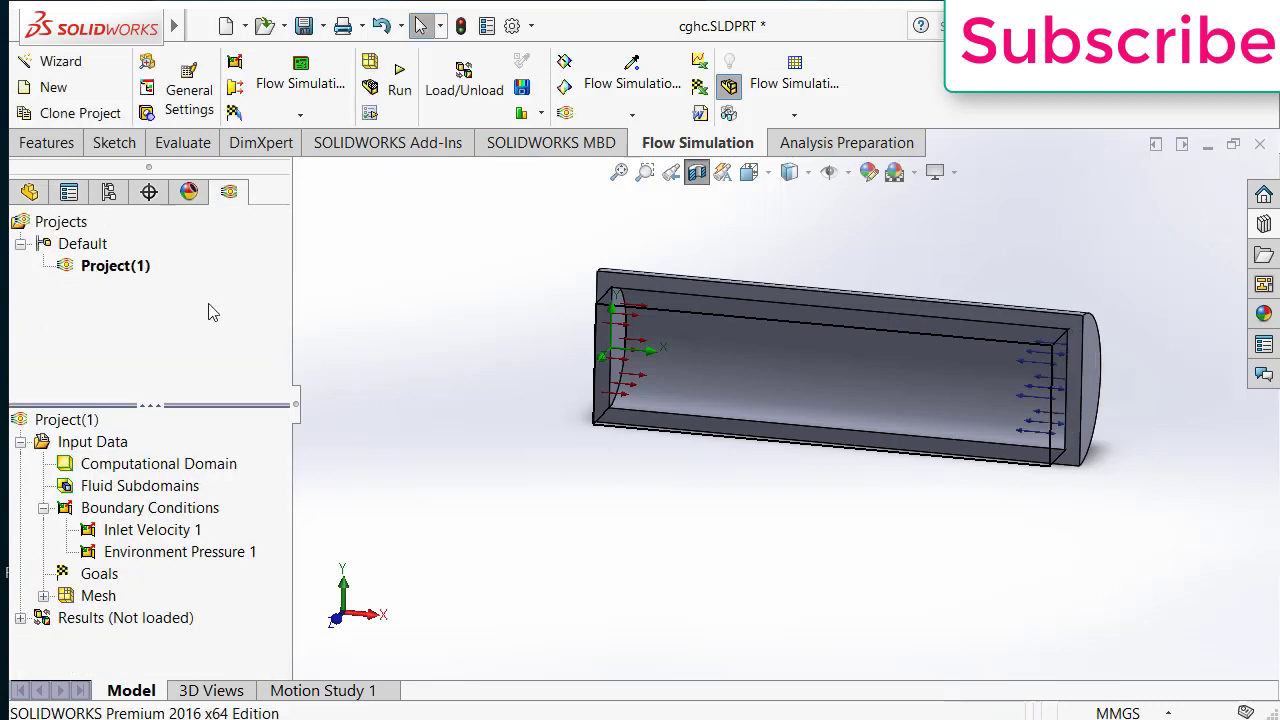
Add a surface goal on the circular pipe face that tracks average Velocity
right_click(100, 574)
left_click(150, 634)
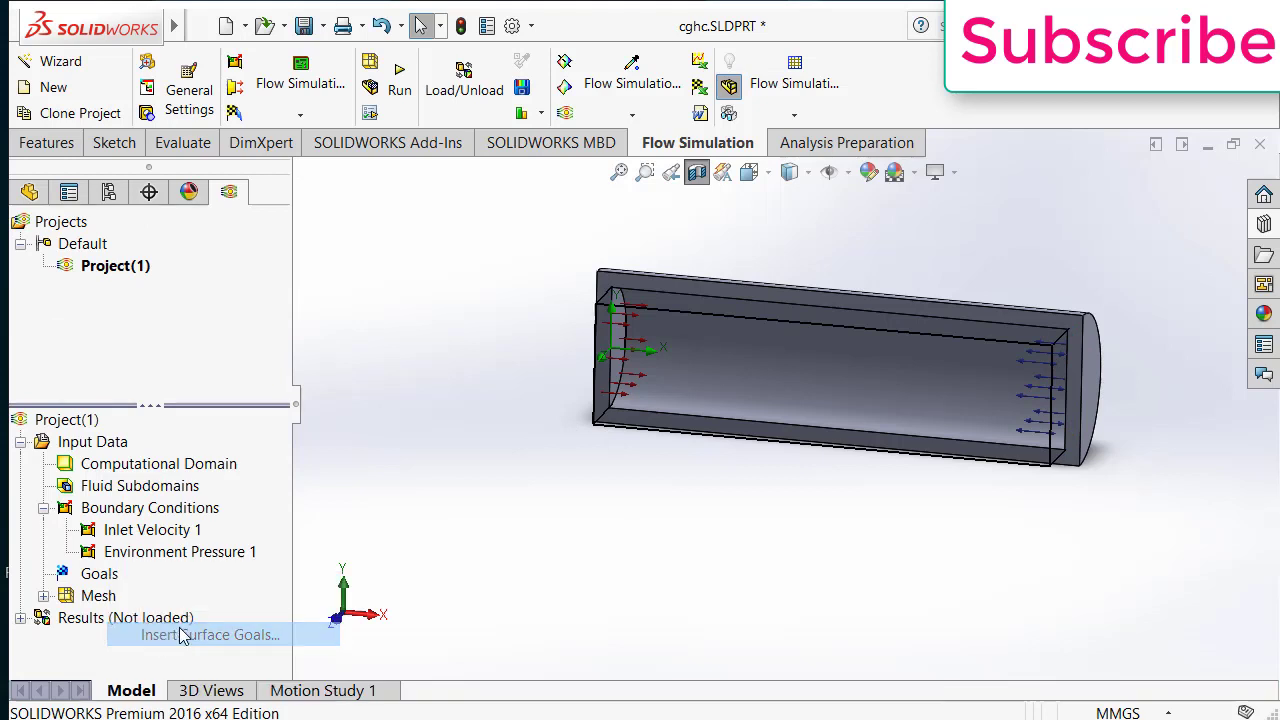
middle_click_drag(631, 459, 847, 381)
left_click(893, 330)
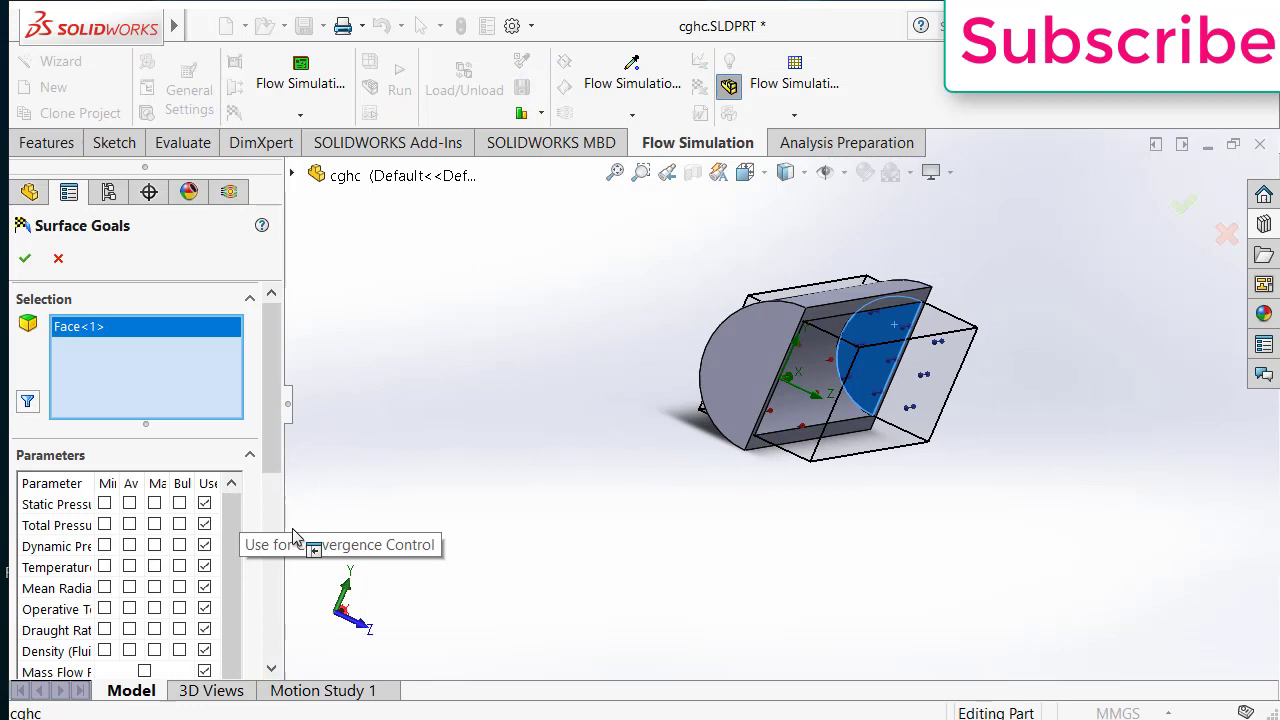
left_click_drag(275, 406, 282, 489)
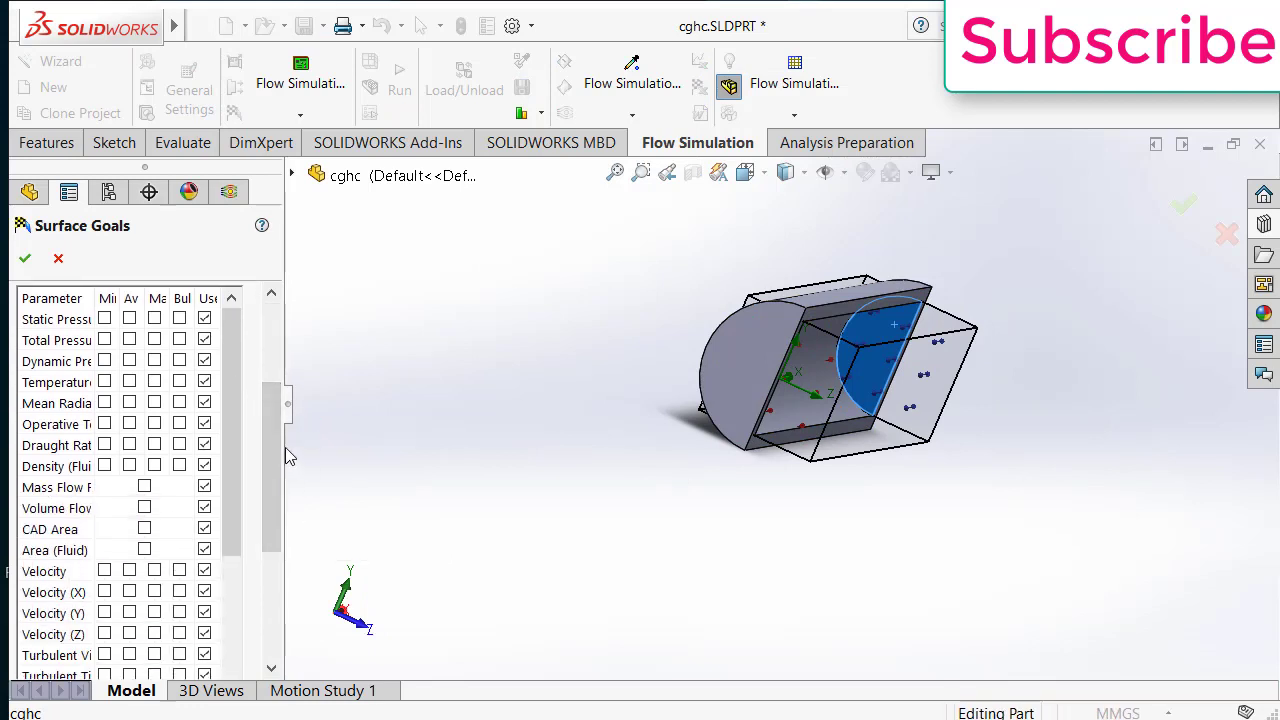
left_click_drag(287, 456, 433, 450)
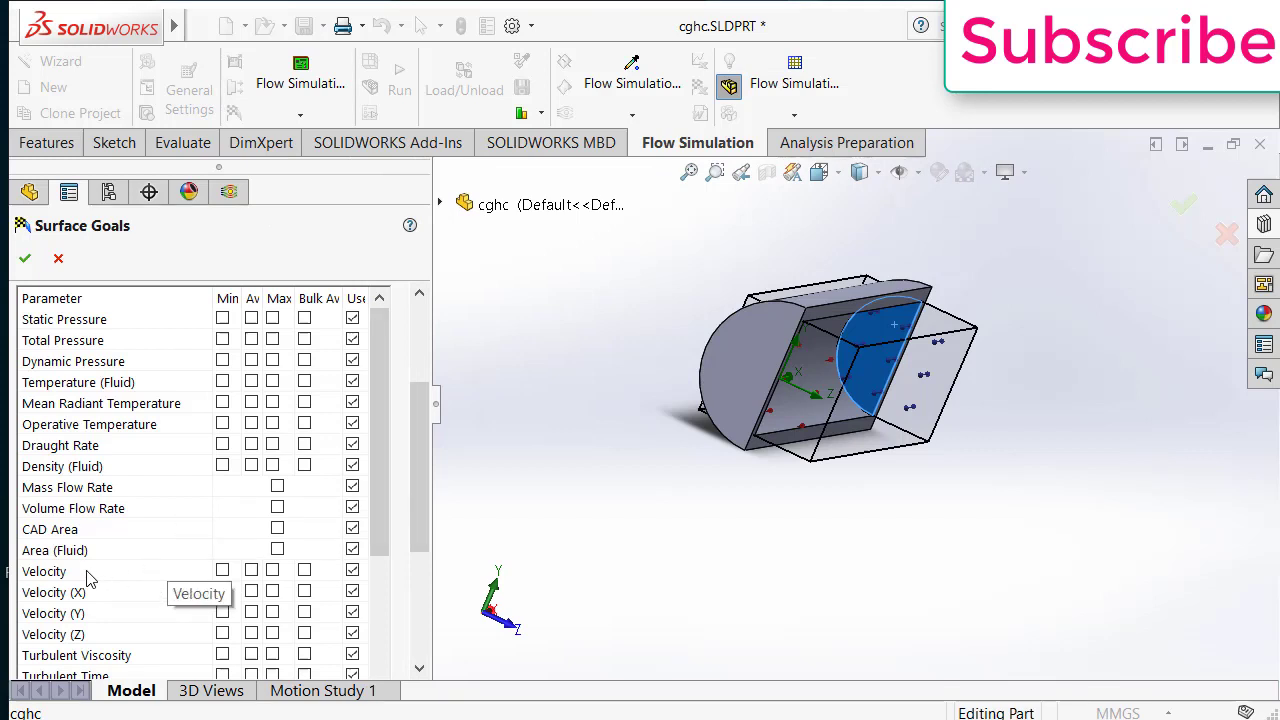
left_click(251, 570)
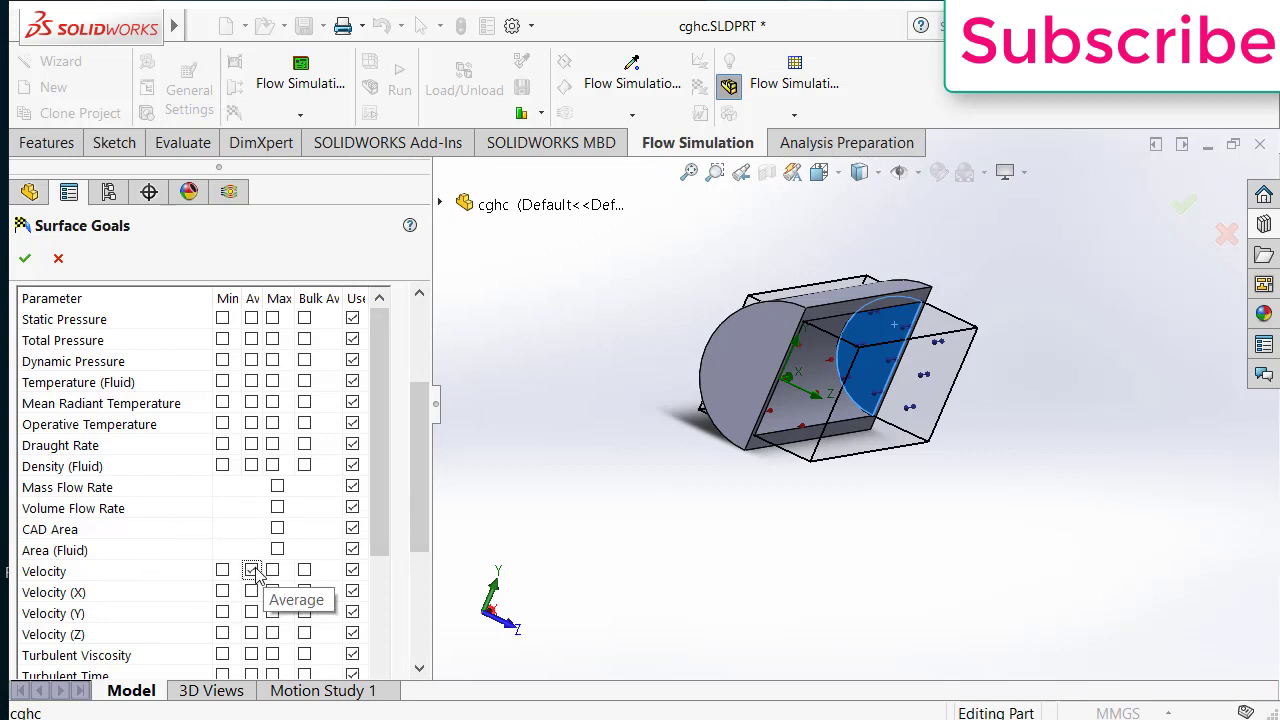
left_click(22, 260)
Add another surface goal on the same pipe face that tracks average Density (Fluid)
right_click(100, 580)
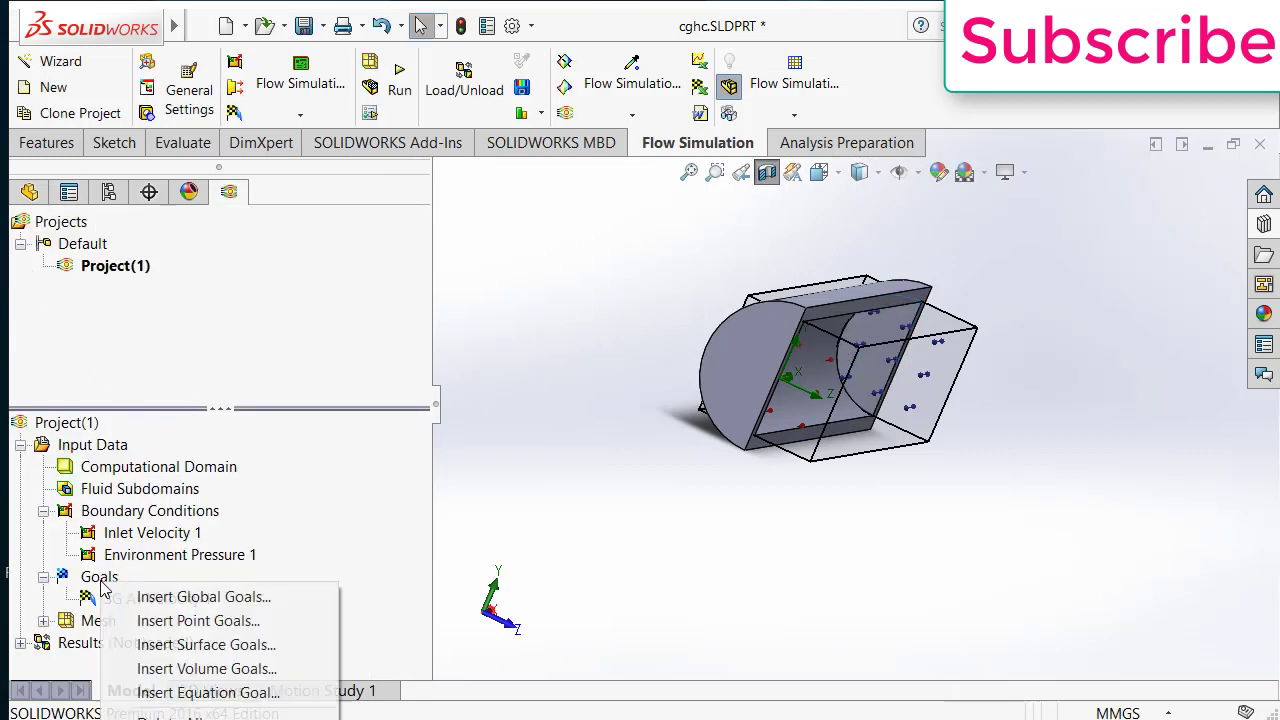
left_click(143, 645)
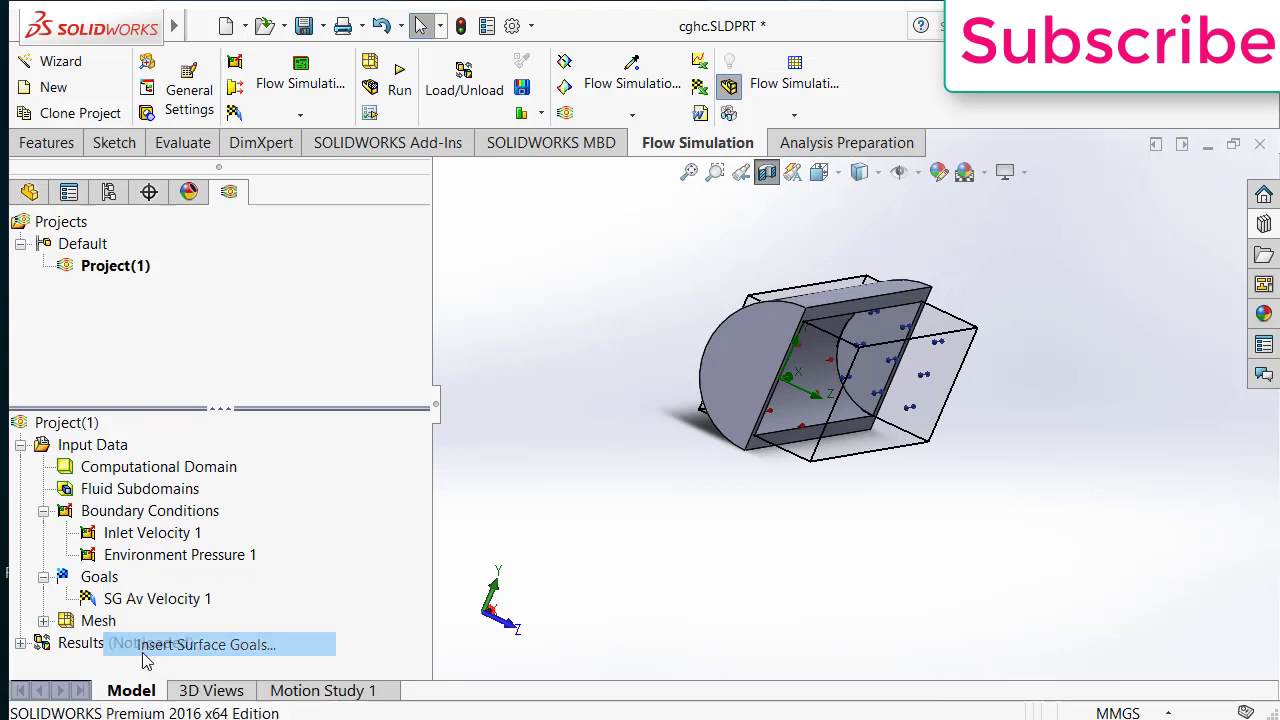
left_click(880, 360)
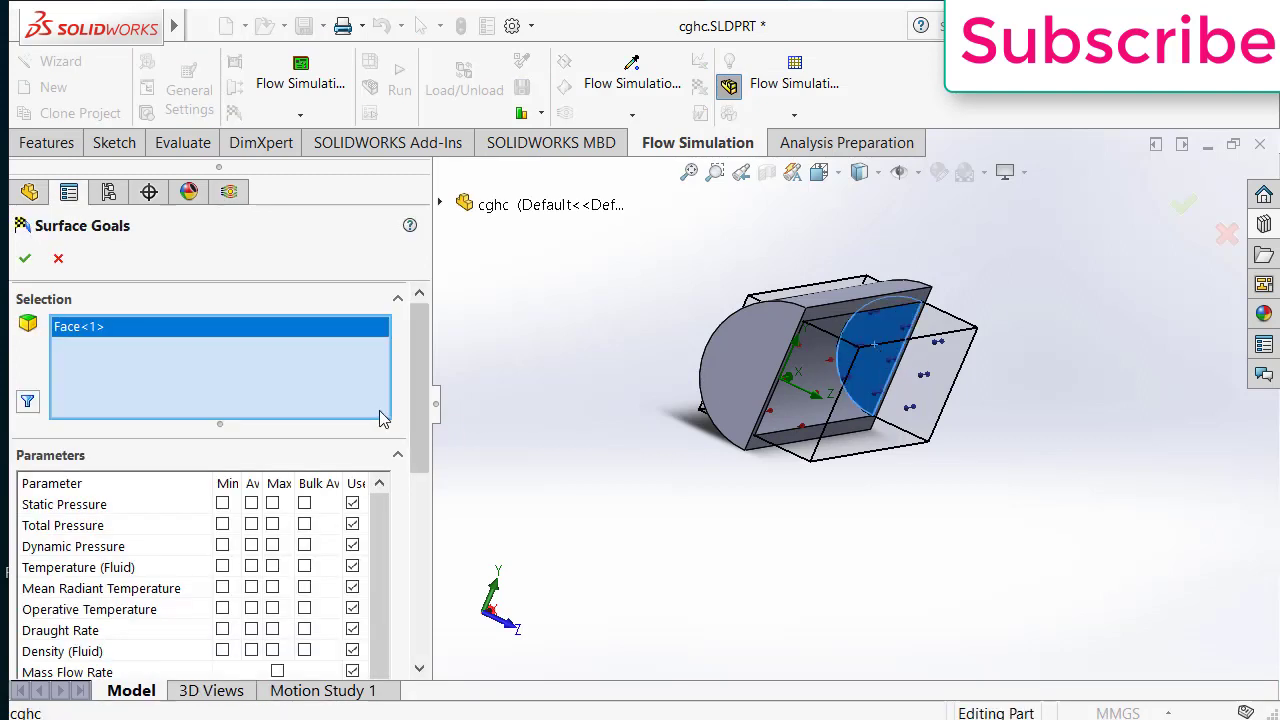
left_click_drag(426, 415, 422, 499)
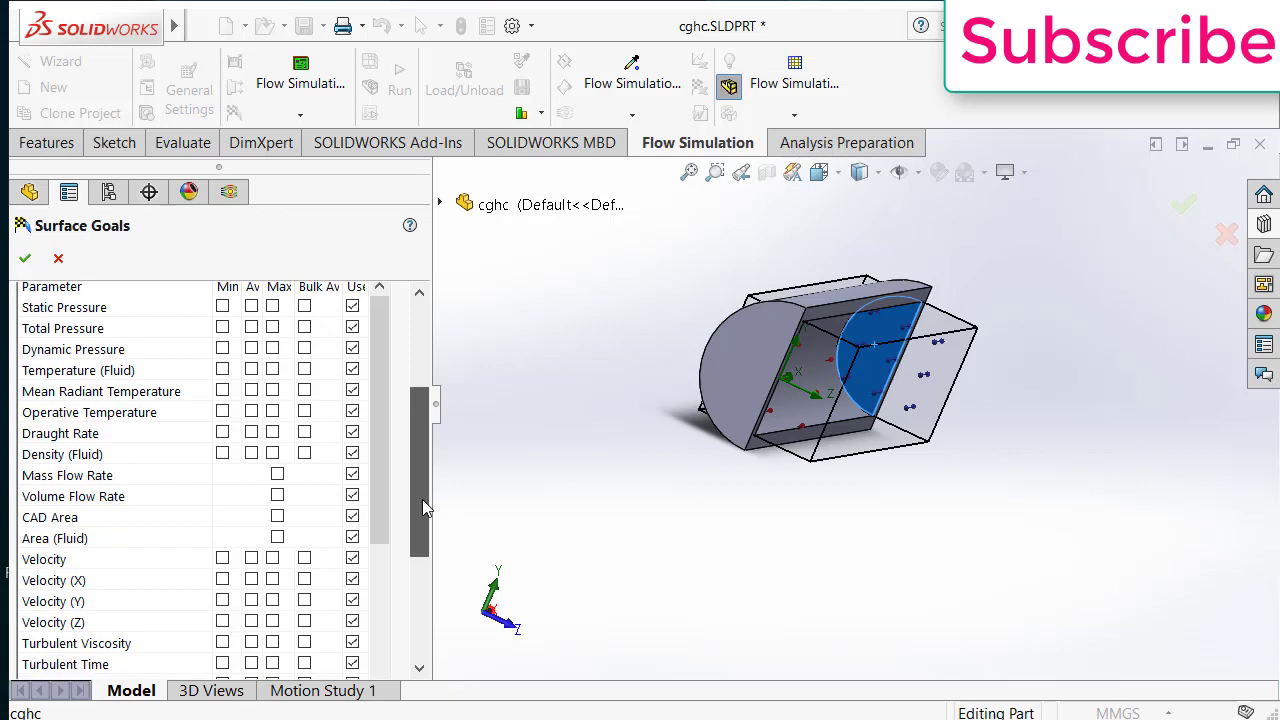
left_click(251, 453)
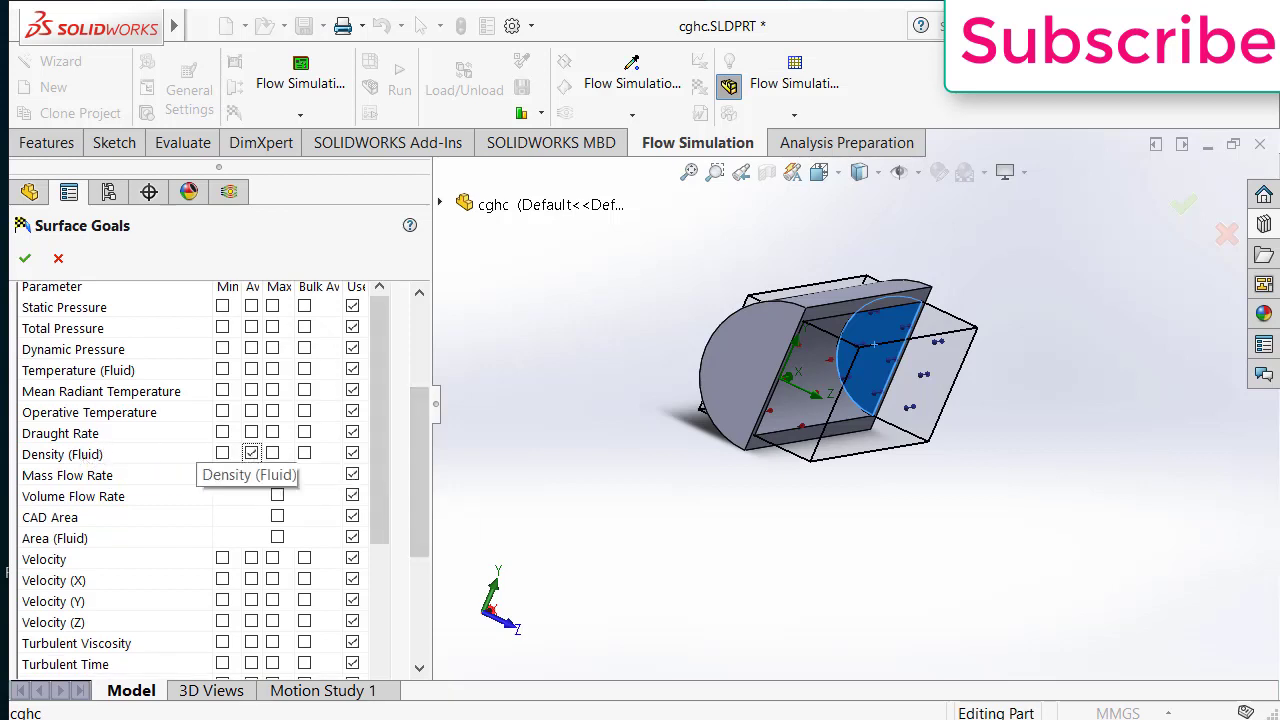
left_click(25, 258)
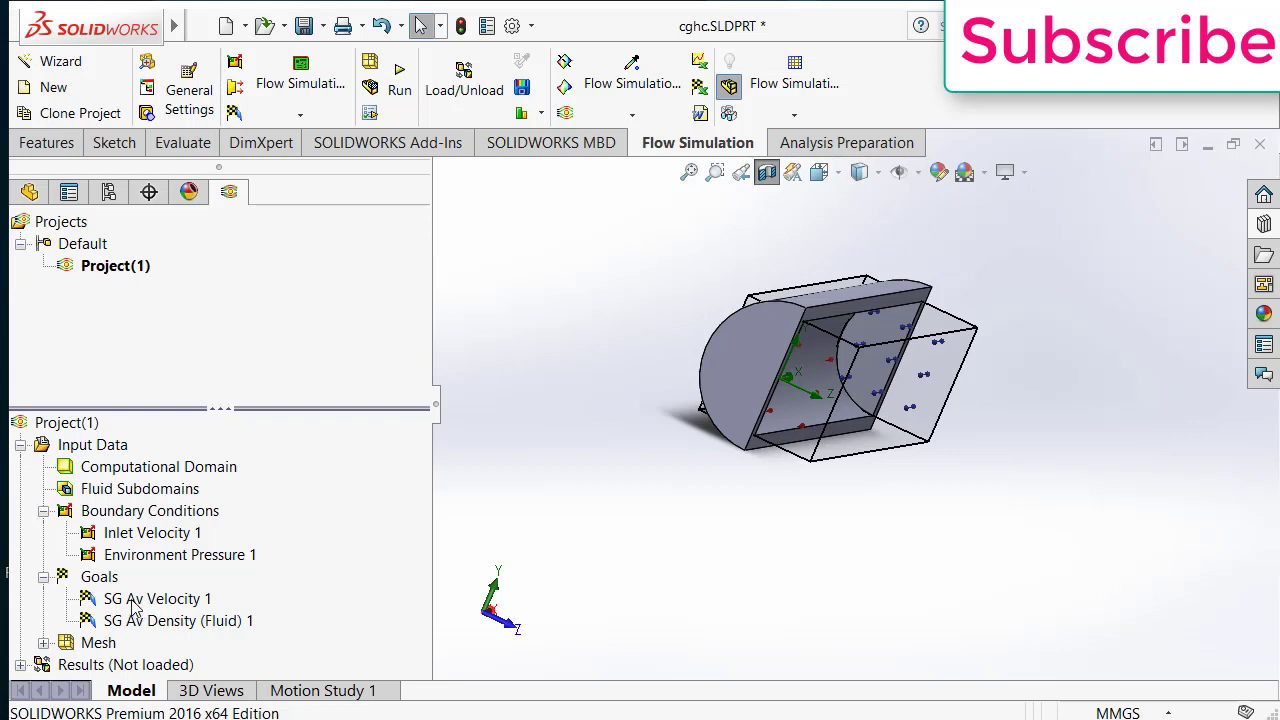
Insert a new equation goal and replace its default name with 'reylonds number'
left_click(108, 580)
right_click(108, 580)
left_click(160, 689)
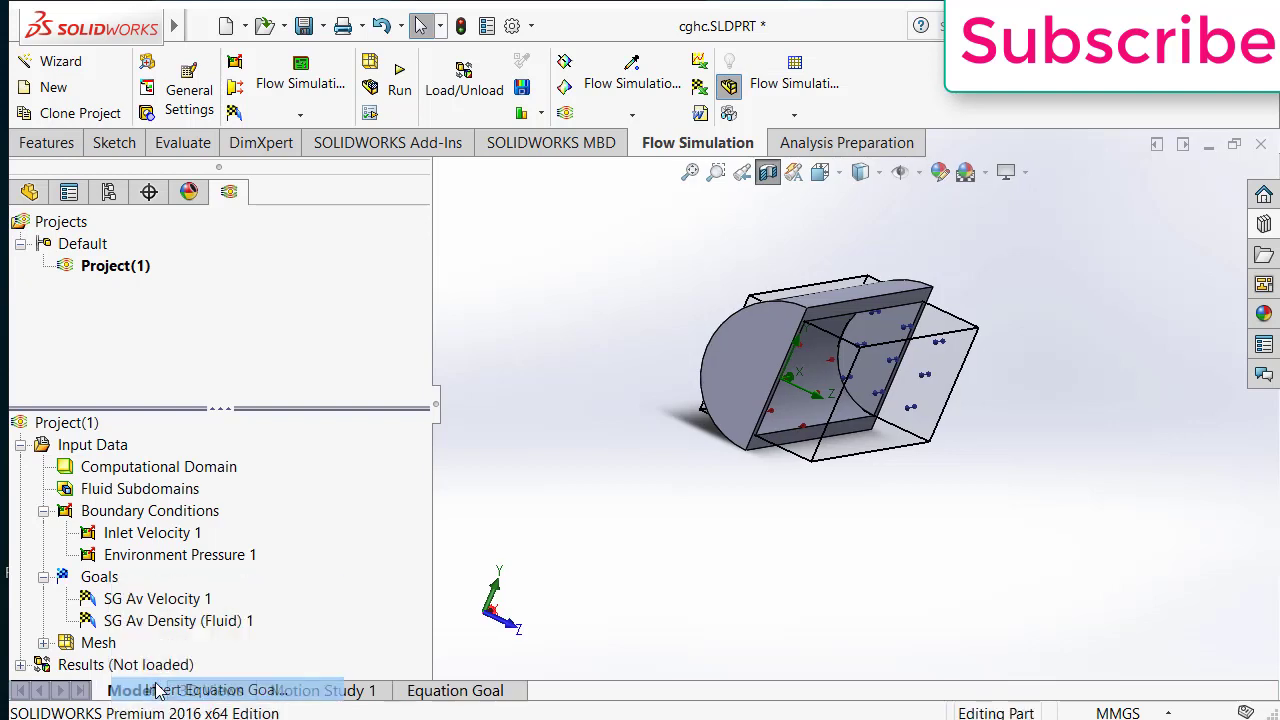
left_click_drag(198, 400, 5, 340)
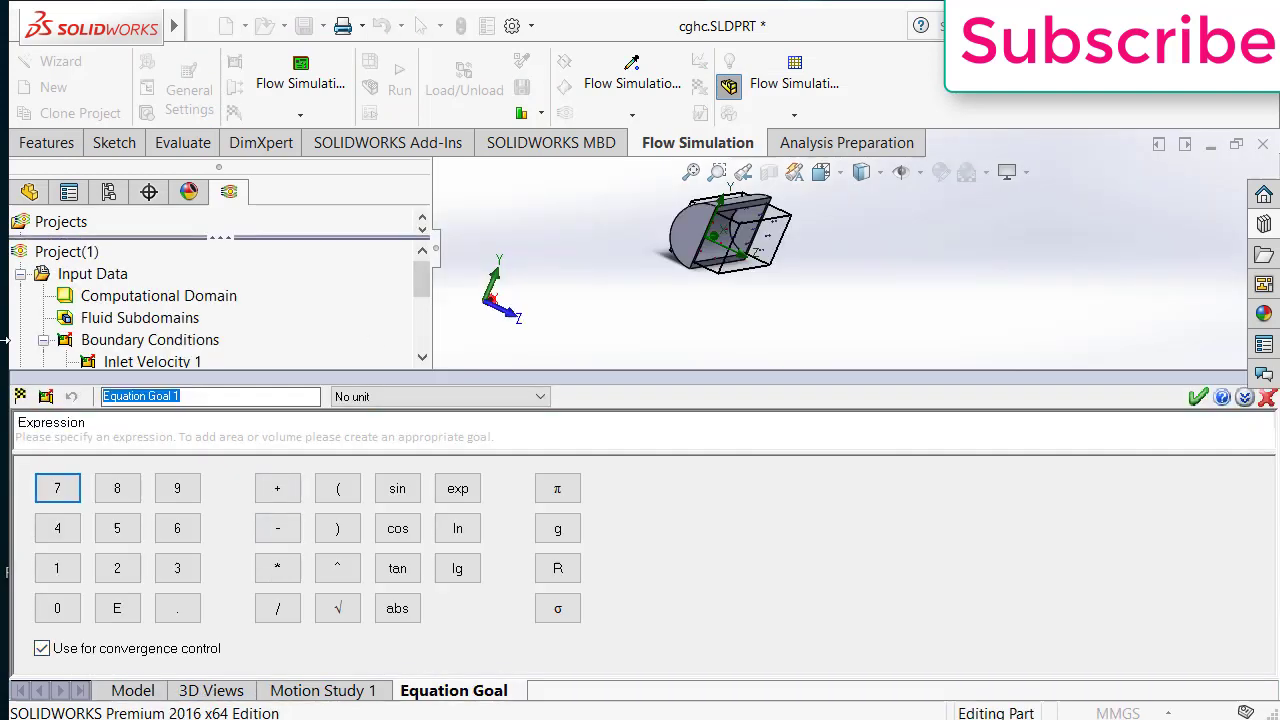
key("BackSpace")
type("re")
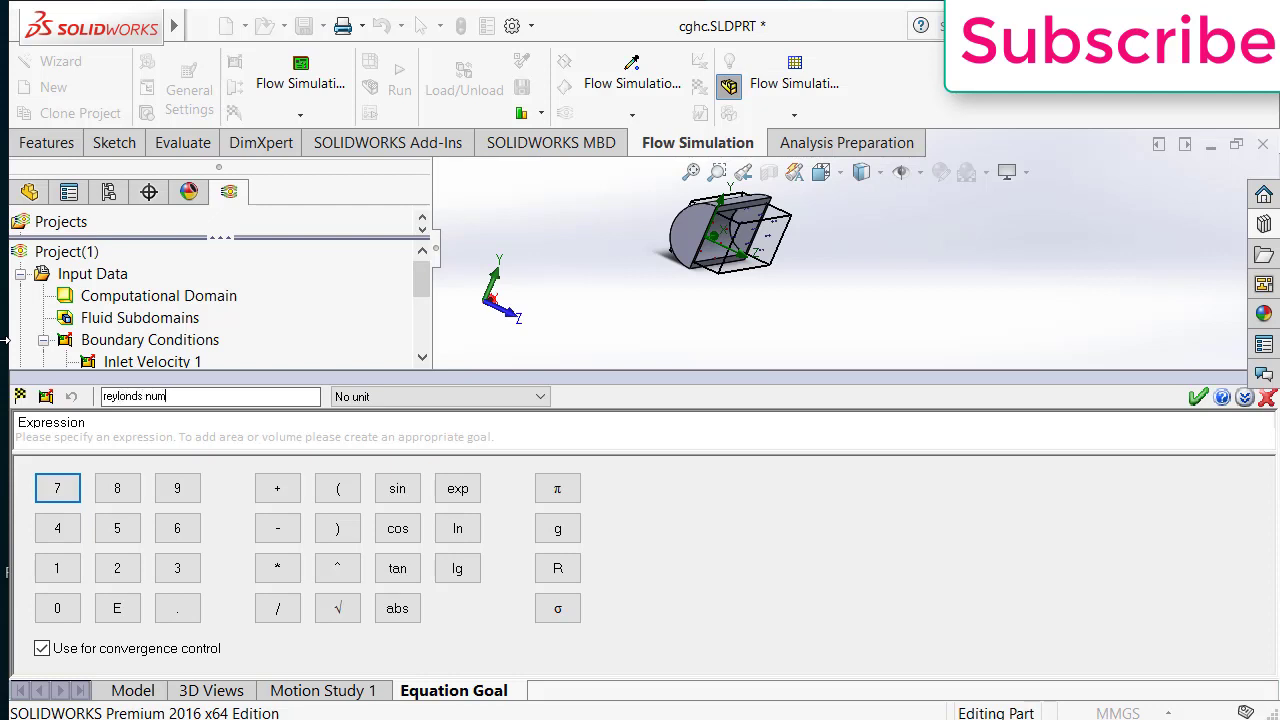
type("ylonds num")
type("er")
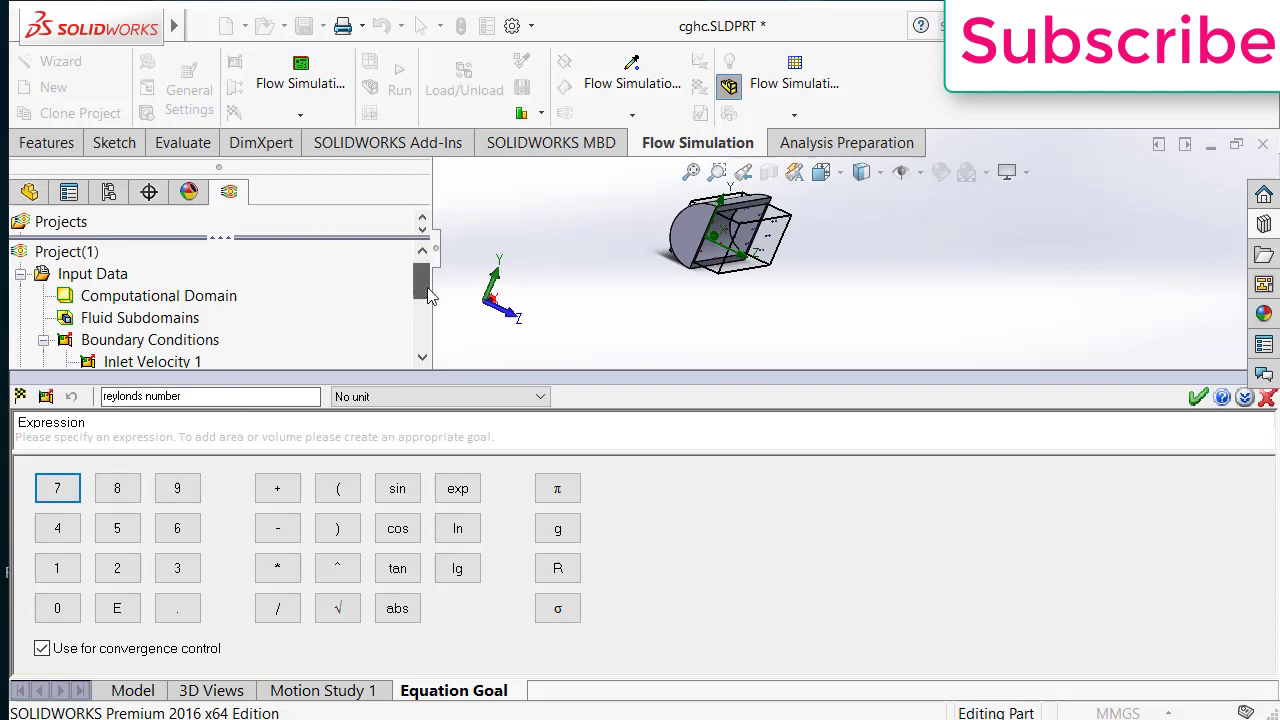
Build the expression {SG Av Density (Fluid) 1}*{SG Av Velocity 1}* and start entering .08/.0089
scroll(424, 285, "down", 2)
left_click(176, 320)
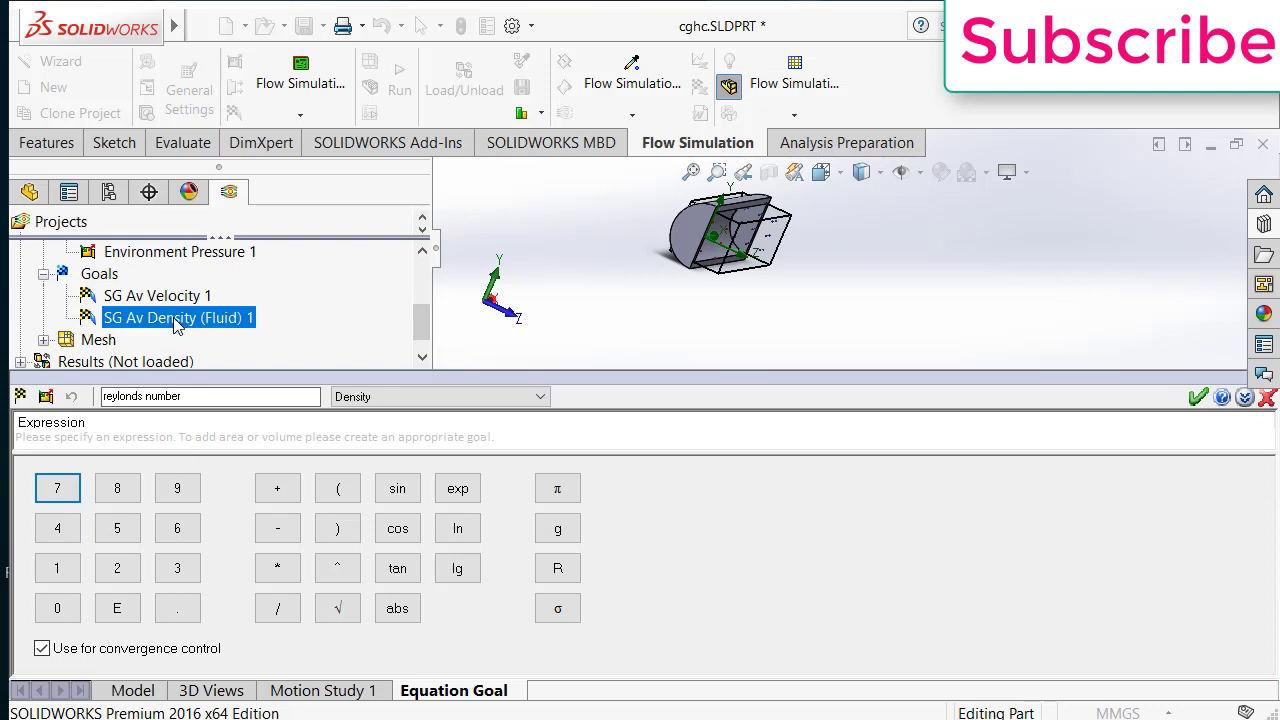
left_click(280, 570)
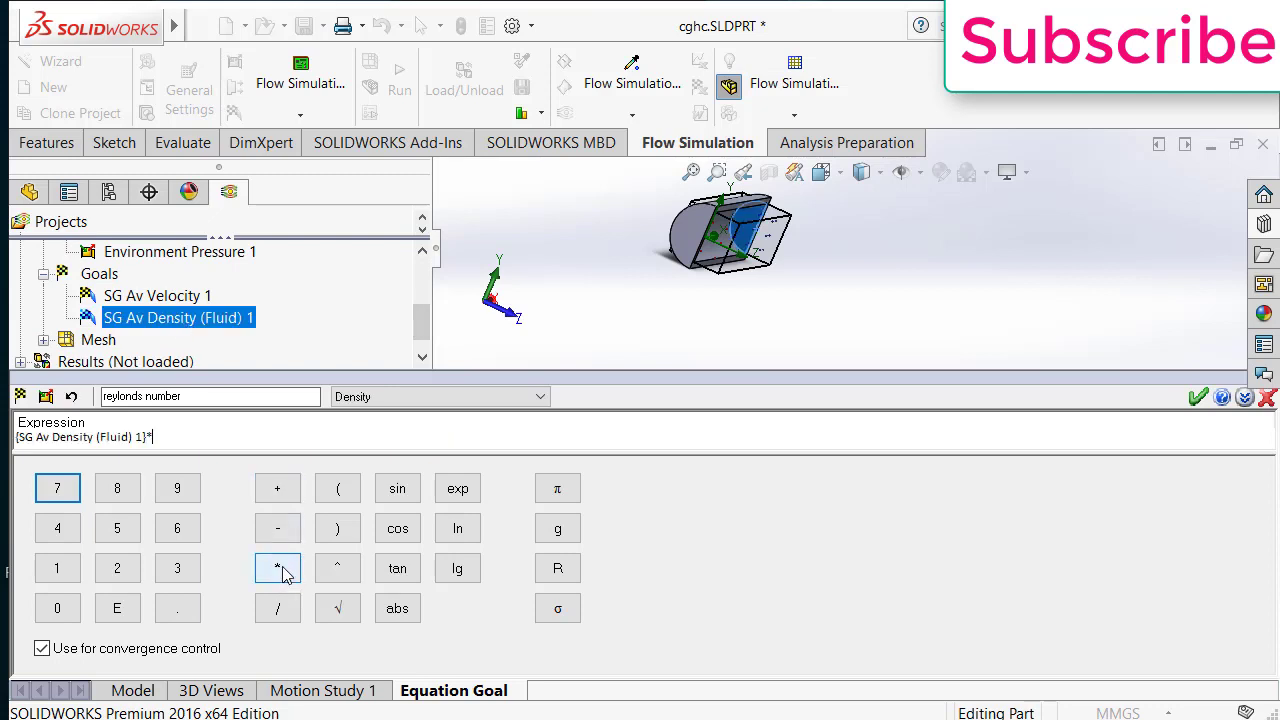
left_click(176, 298)
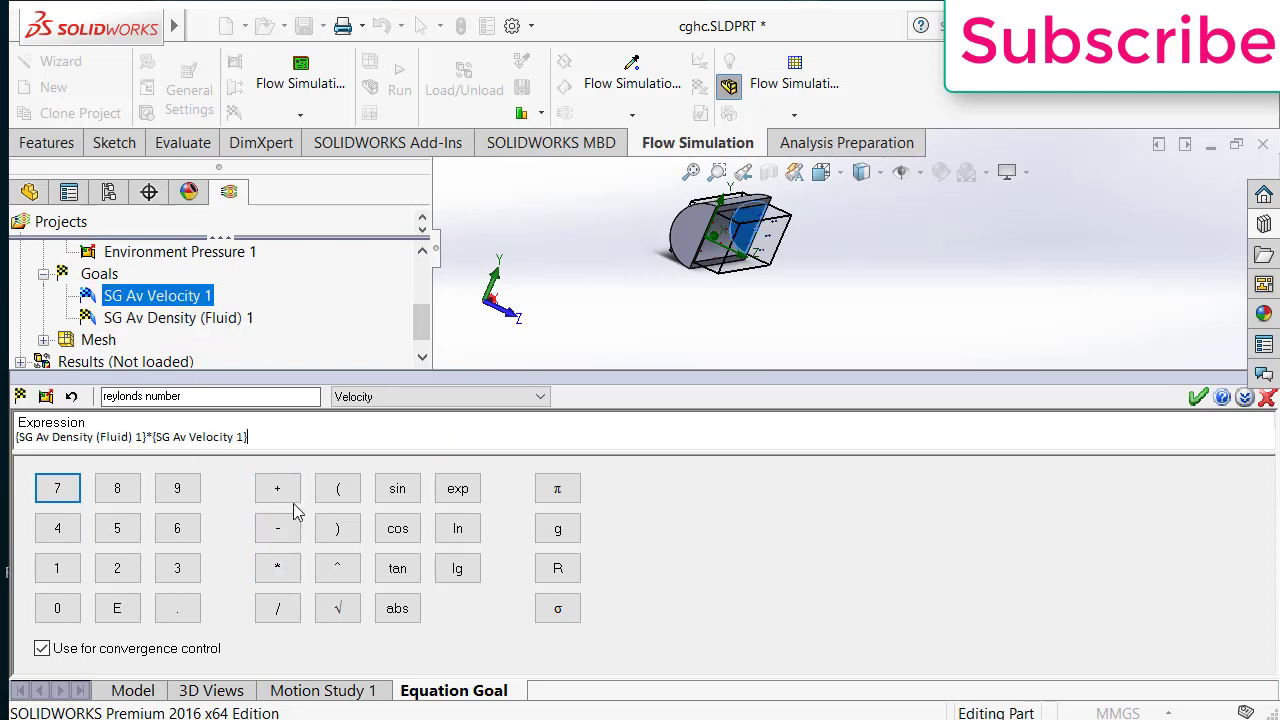
left_click(283, 567)
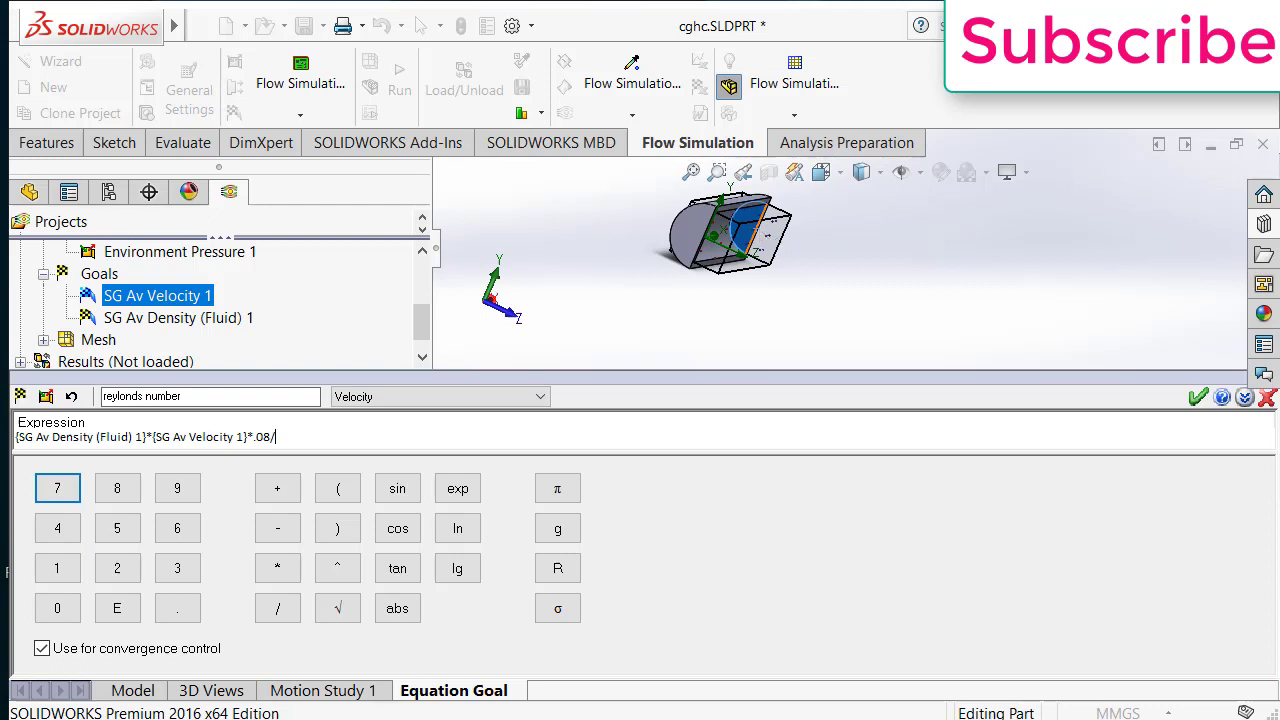
type("0")
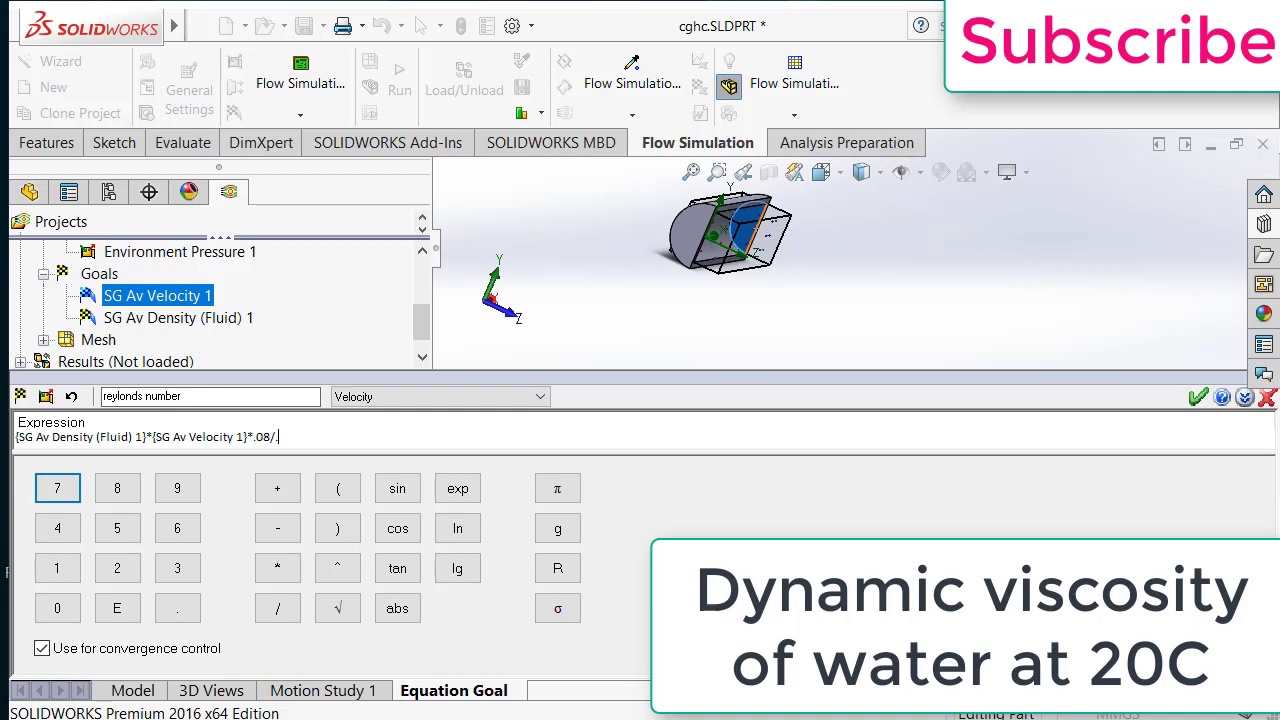
type(".0089")
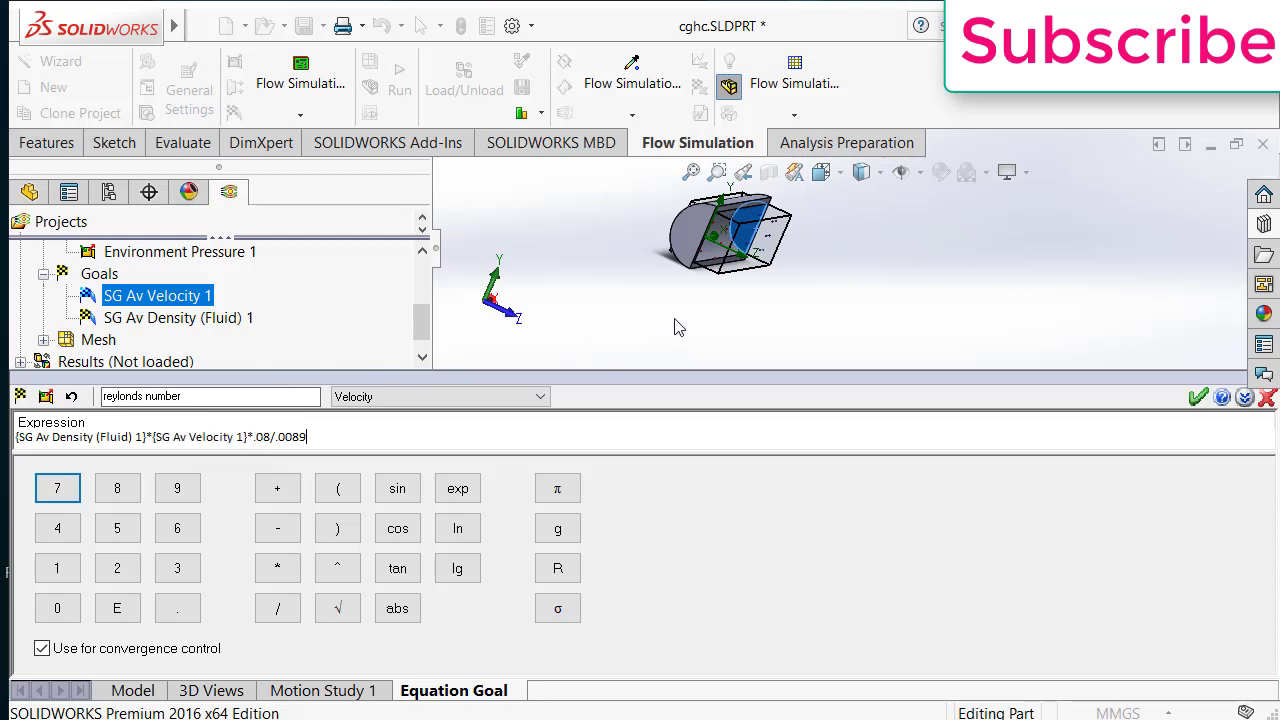
Save the reylonds number equation goal and run the flow simulation
left_click(1197, 398)
left_click(1199, 398)
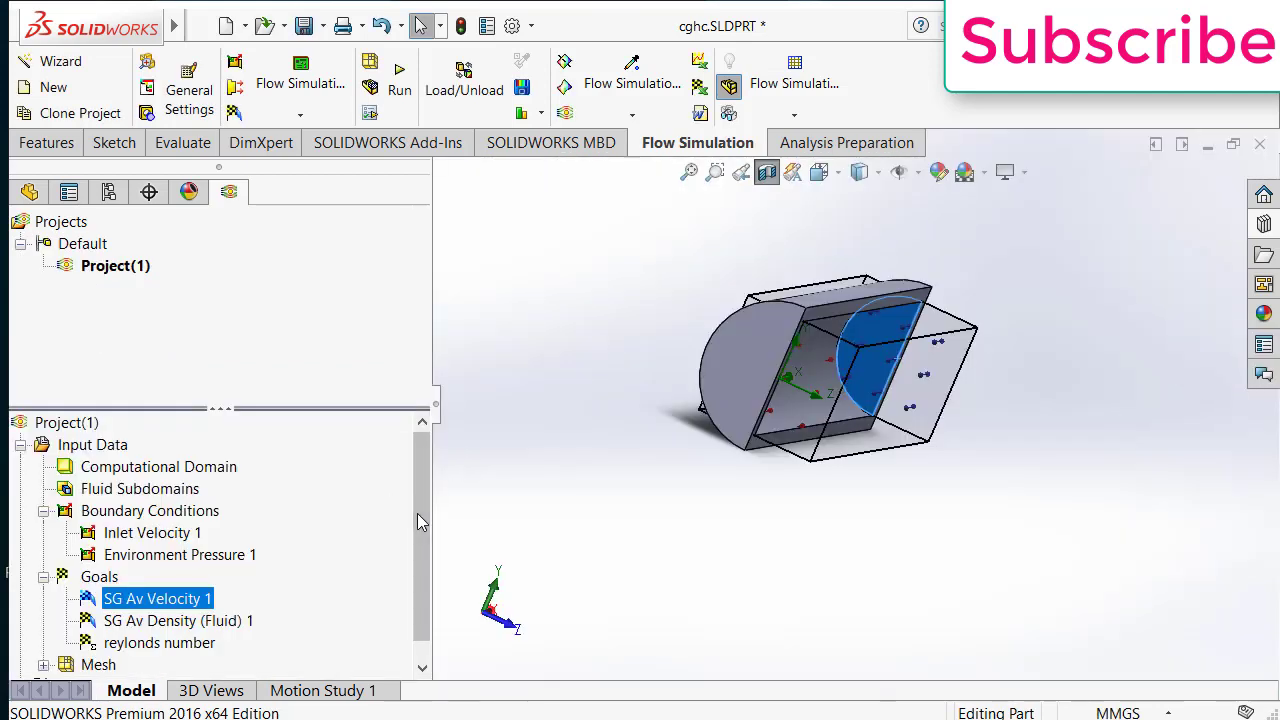
scroll(421, 580, "down", 1)
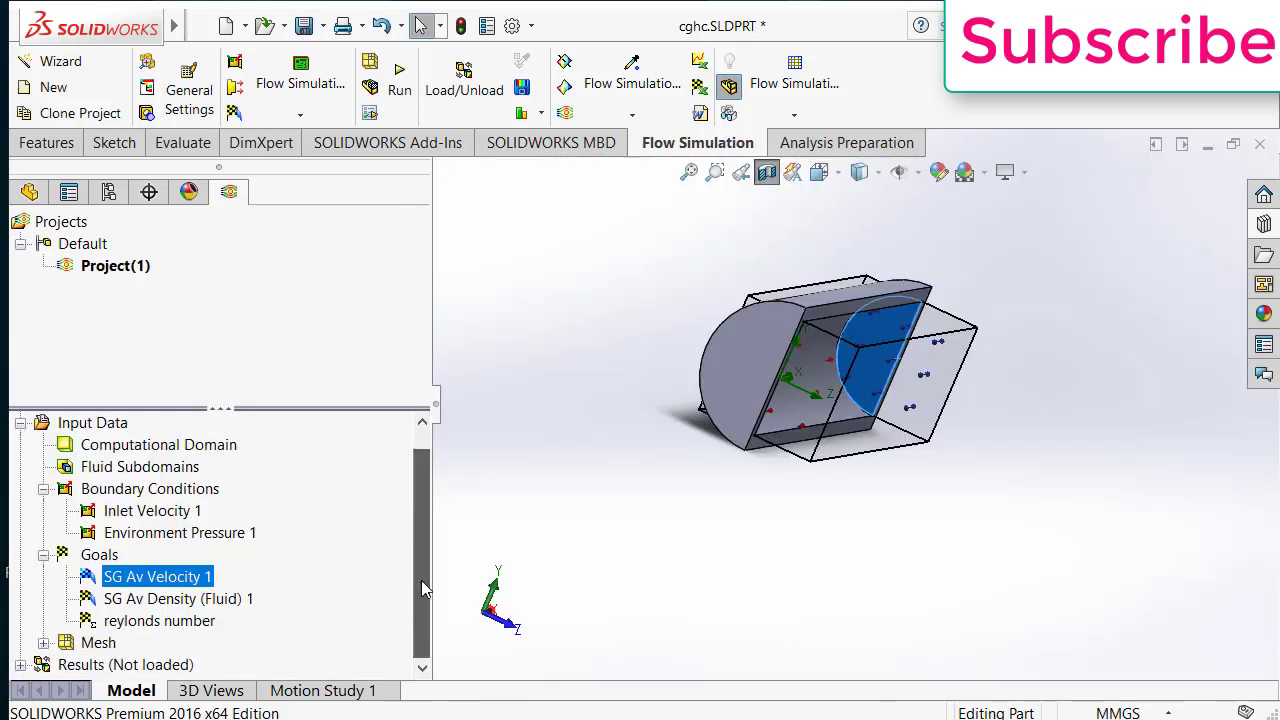
left_click(398, 90)
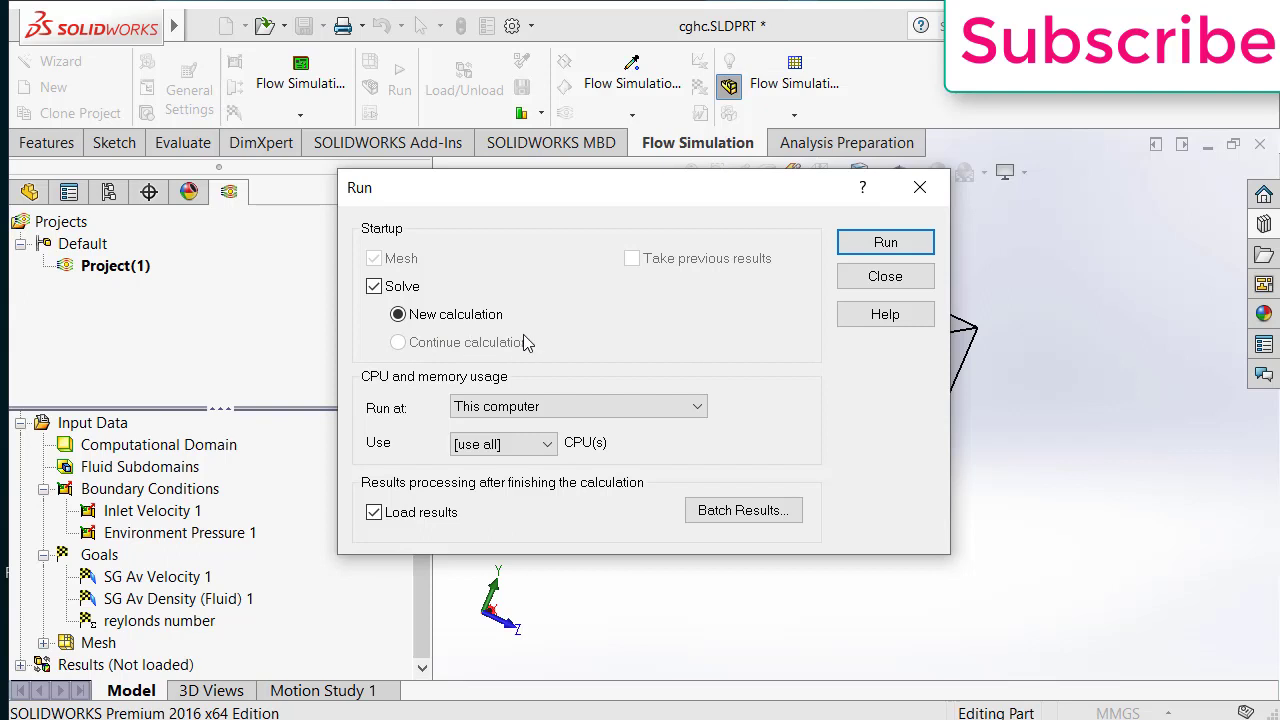
left_click(886, 243)
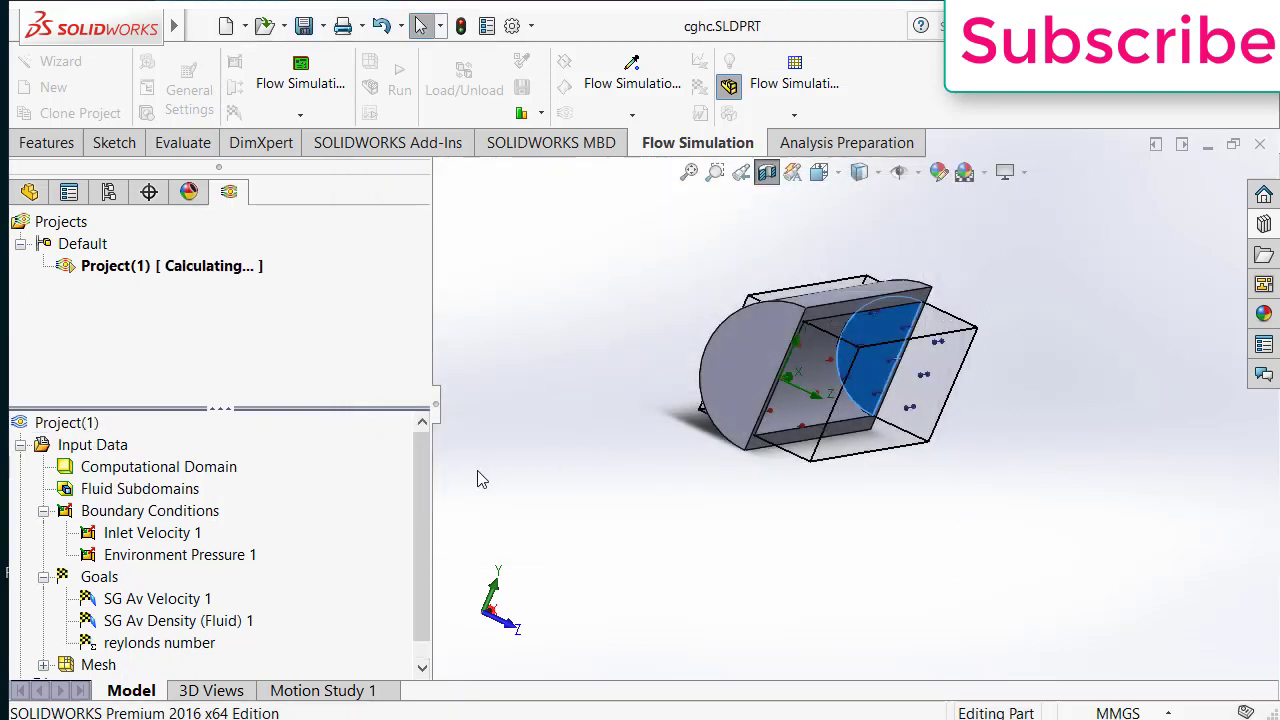
Expand the Results section so Goal Plots is in view
scroll(422, 480, "down", 1)
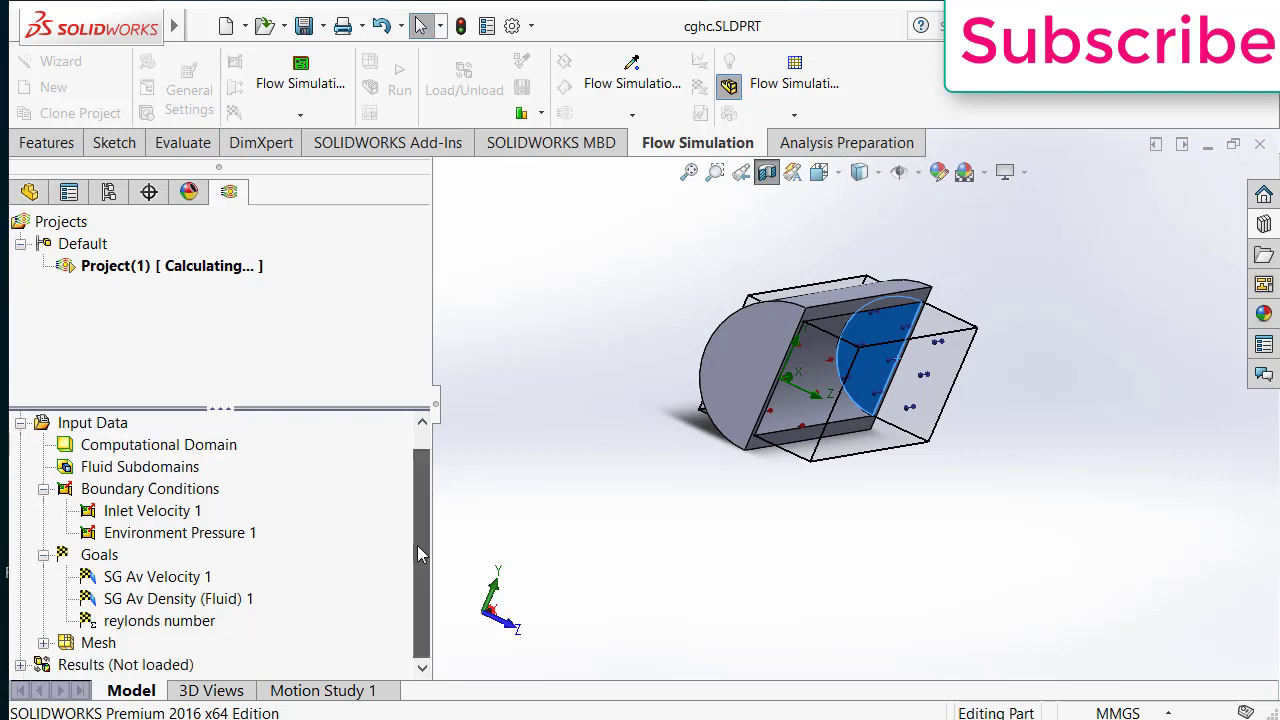
left_click(20, 665)
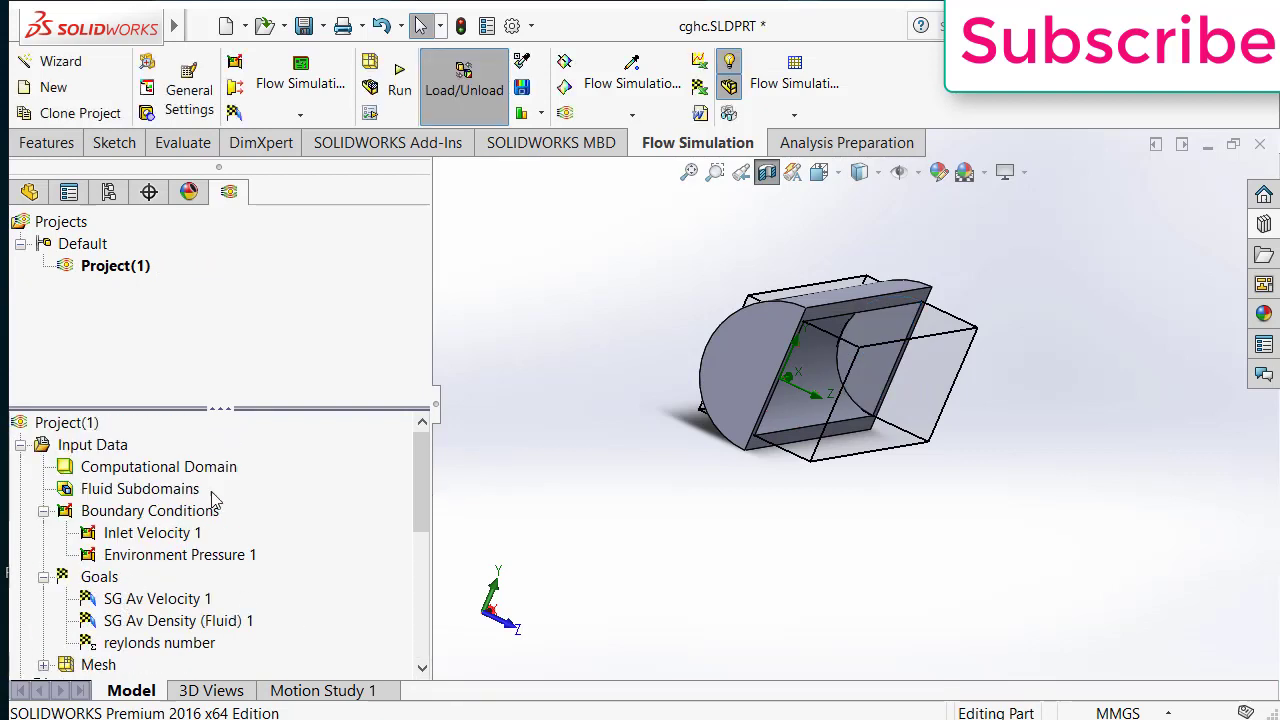
left_click_drag(420, 484, 419, 626)
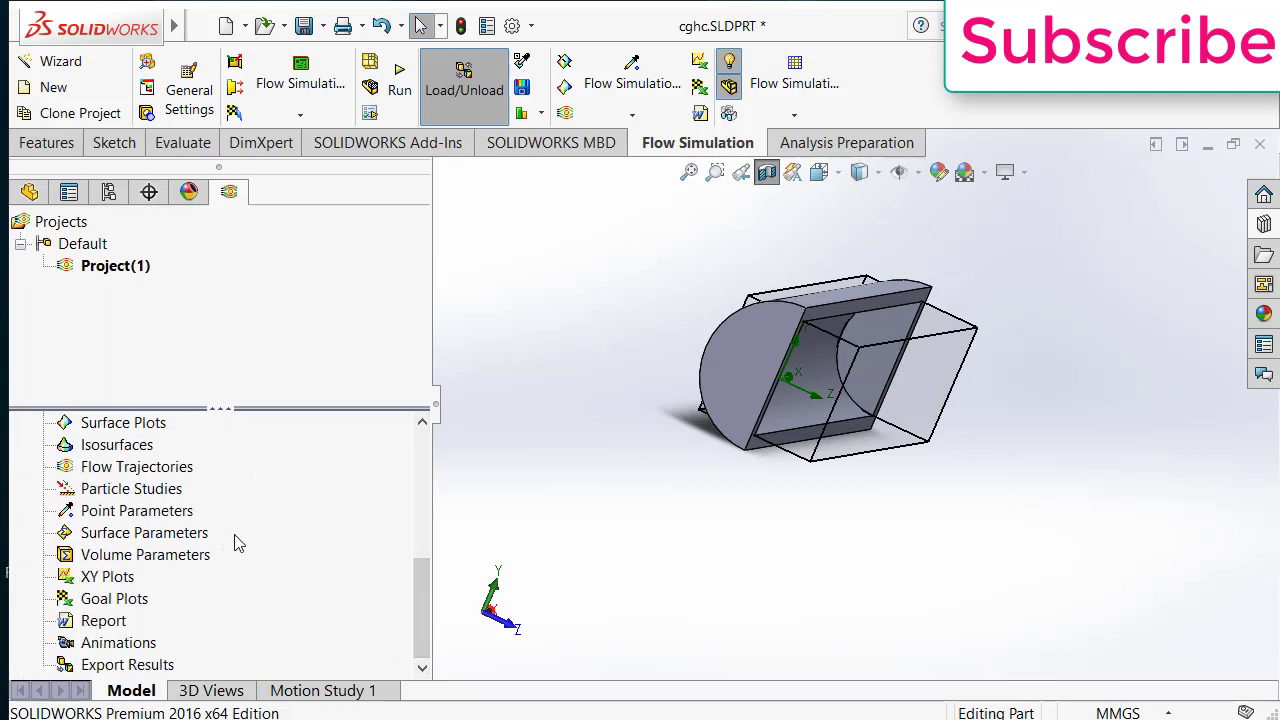
mouse_move(425, 574)
left_mouse_down()
mouse_move(420, 509)
mouse_move(434, 577)
left_mouse_up()
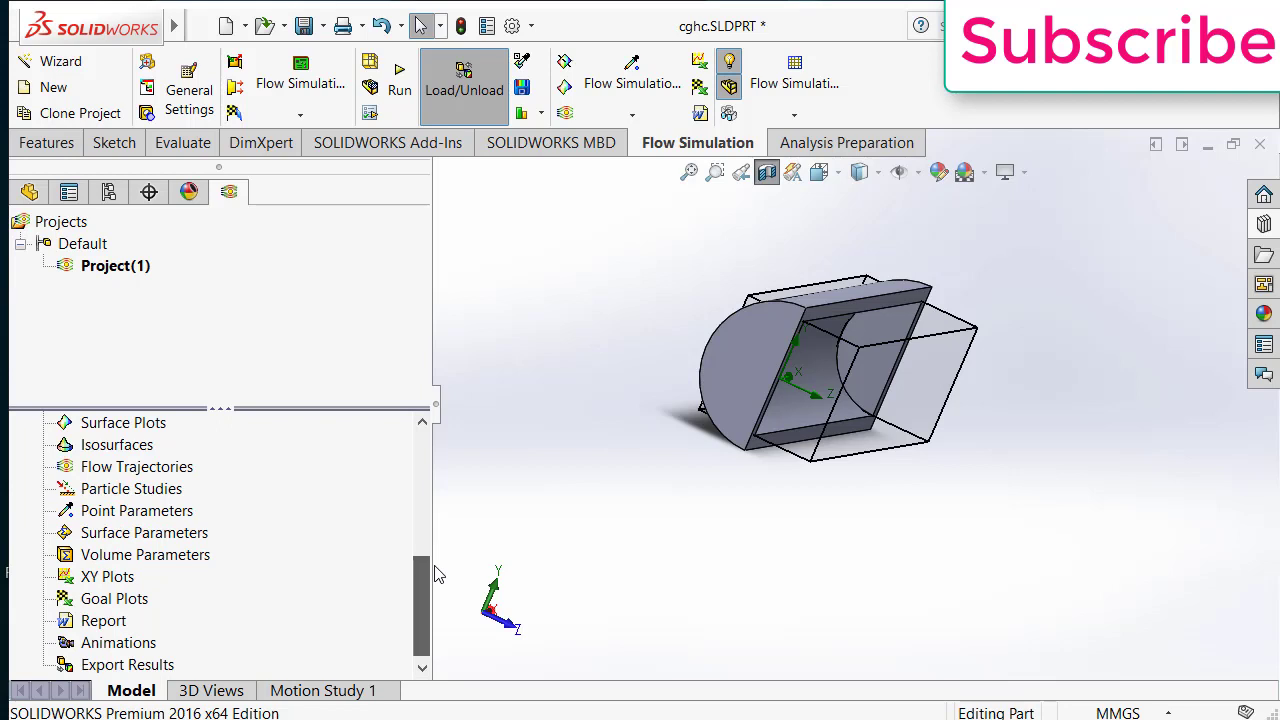
Insert a goal plot for 'reylonds number' and show its summary value of 4483.424
right_click(111, 598)
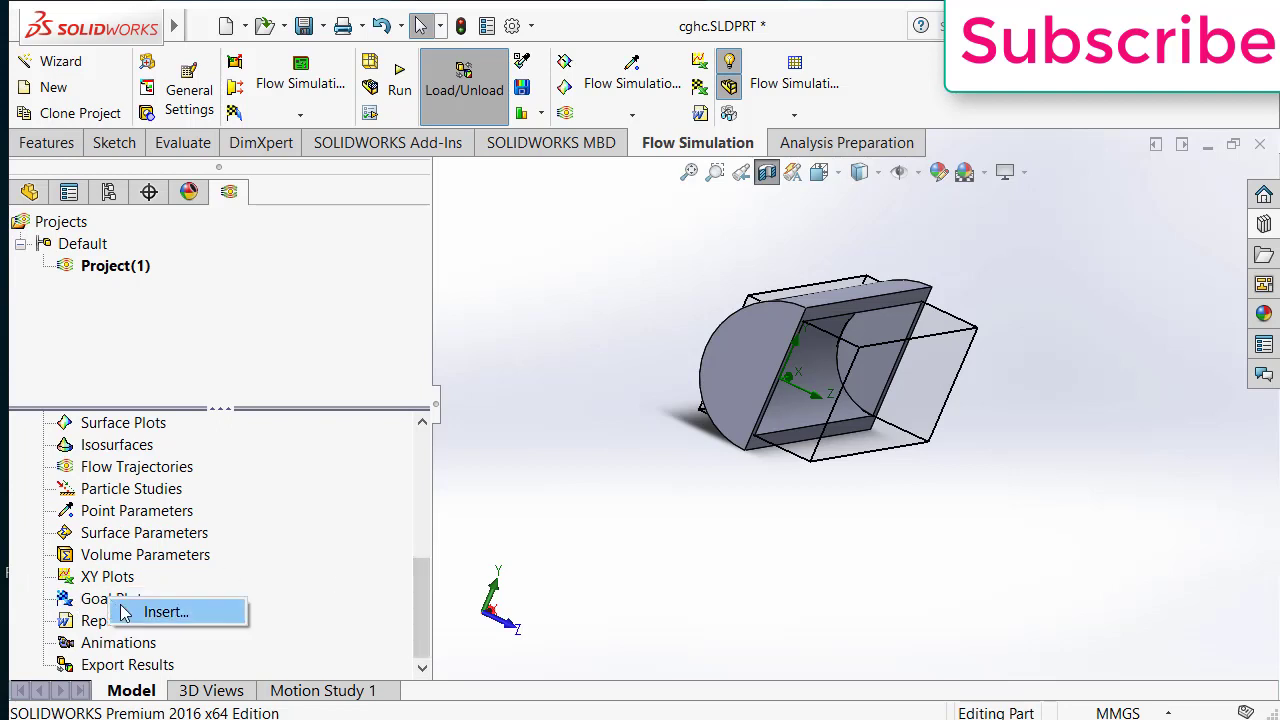
left_click(128, 615)
left_click(61, 424)
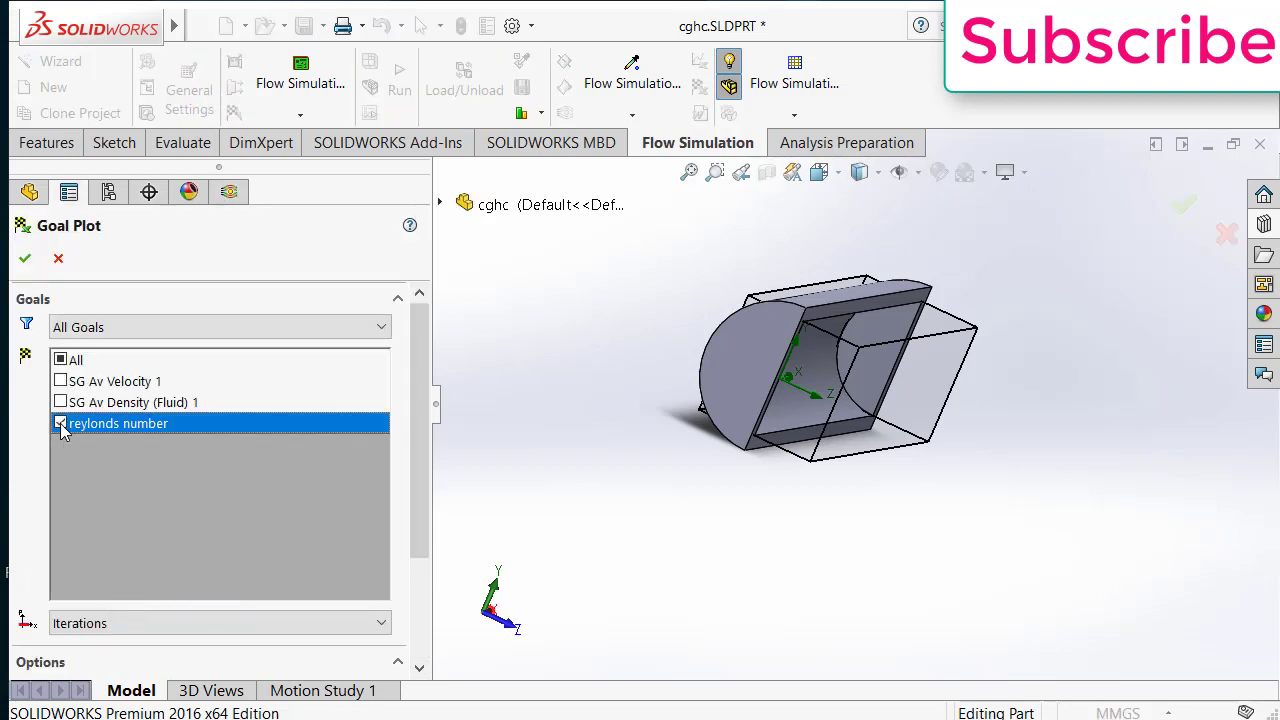
scroll(421, 512, "down", 3)
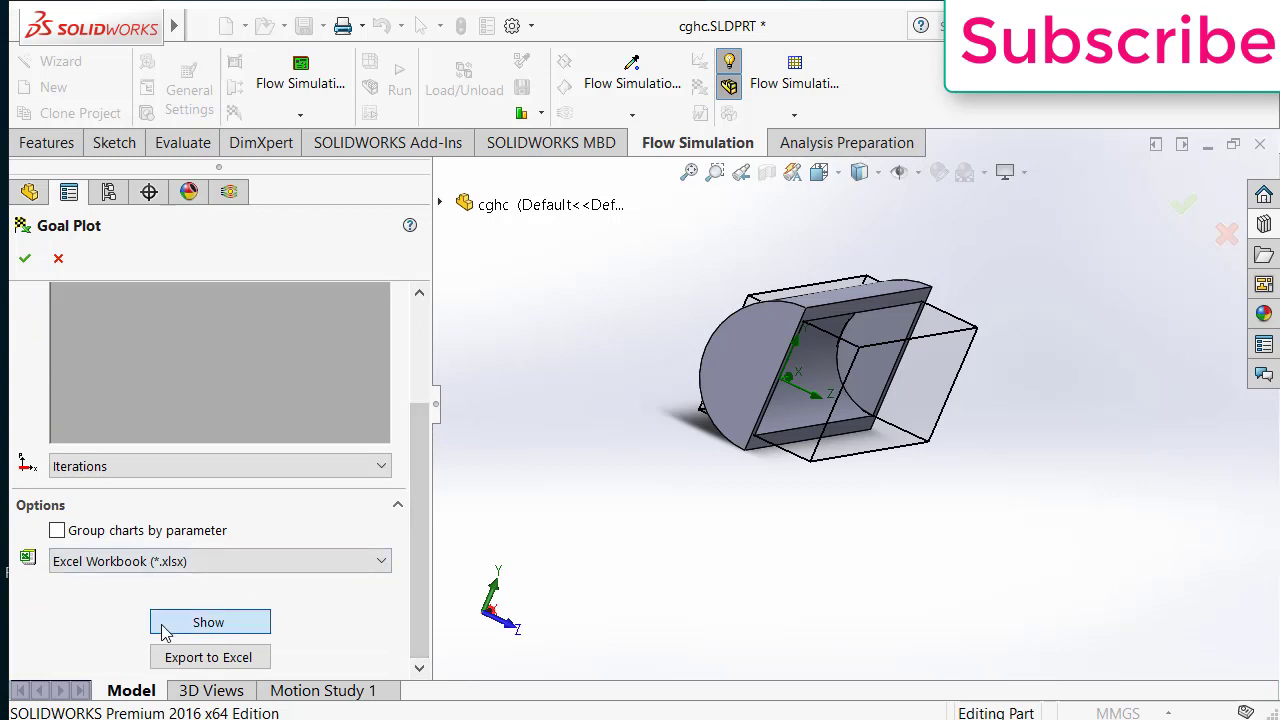
left_click(162, 625)
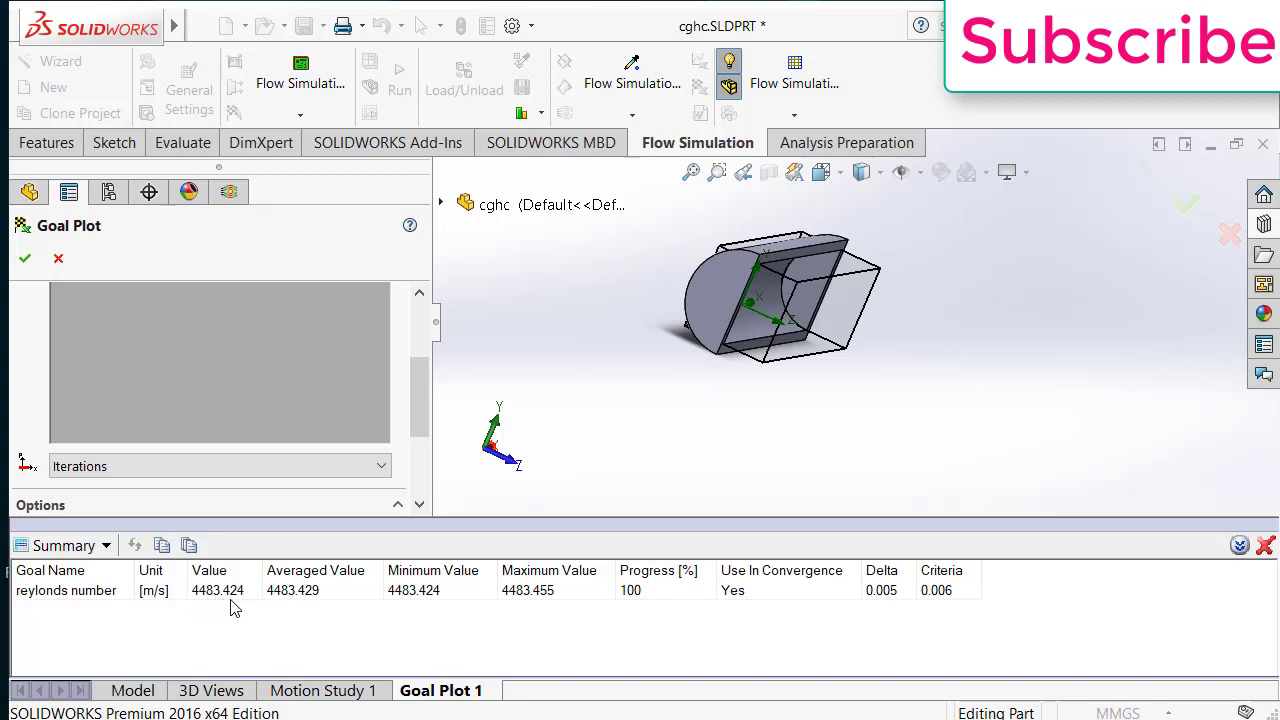
In Calculator, compute 998 × 1 × 0.08 ÷ 0.0089 to get 8970.79
key("alt+Tab")
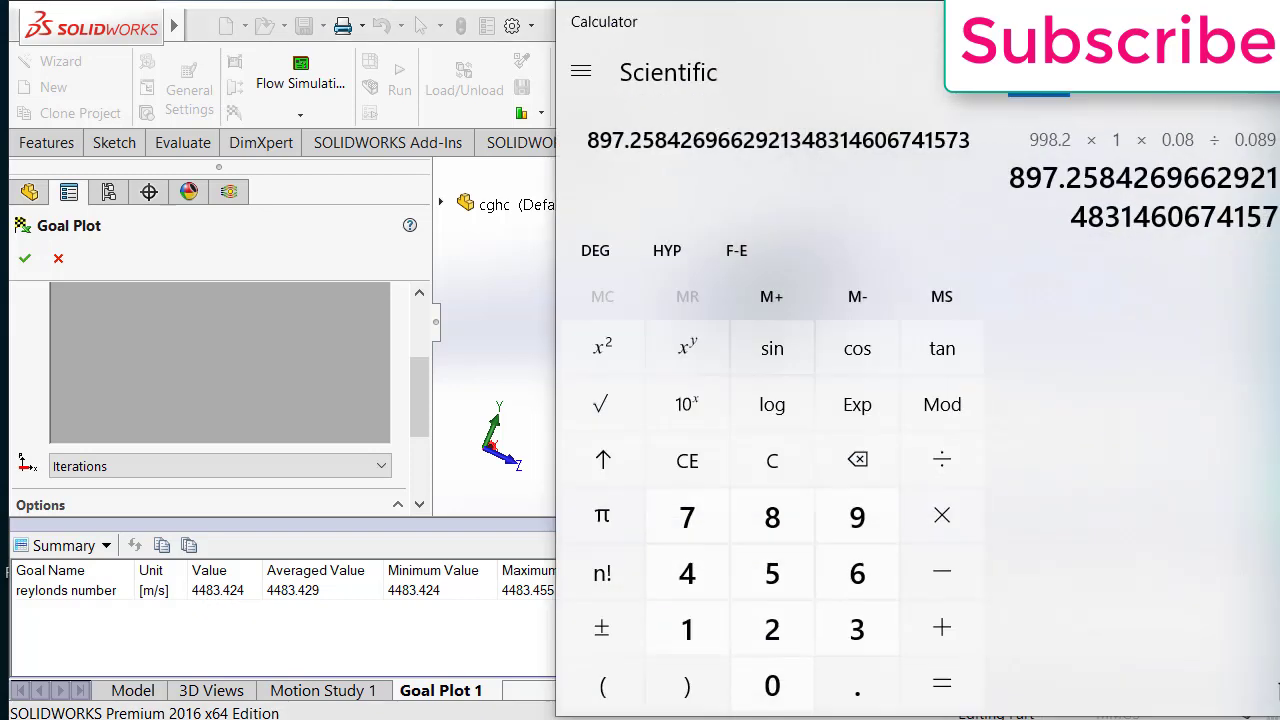
left_click(768, 465)
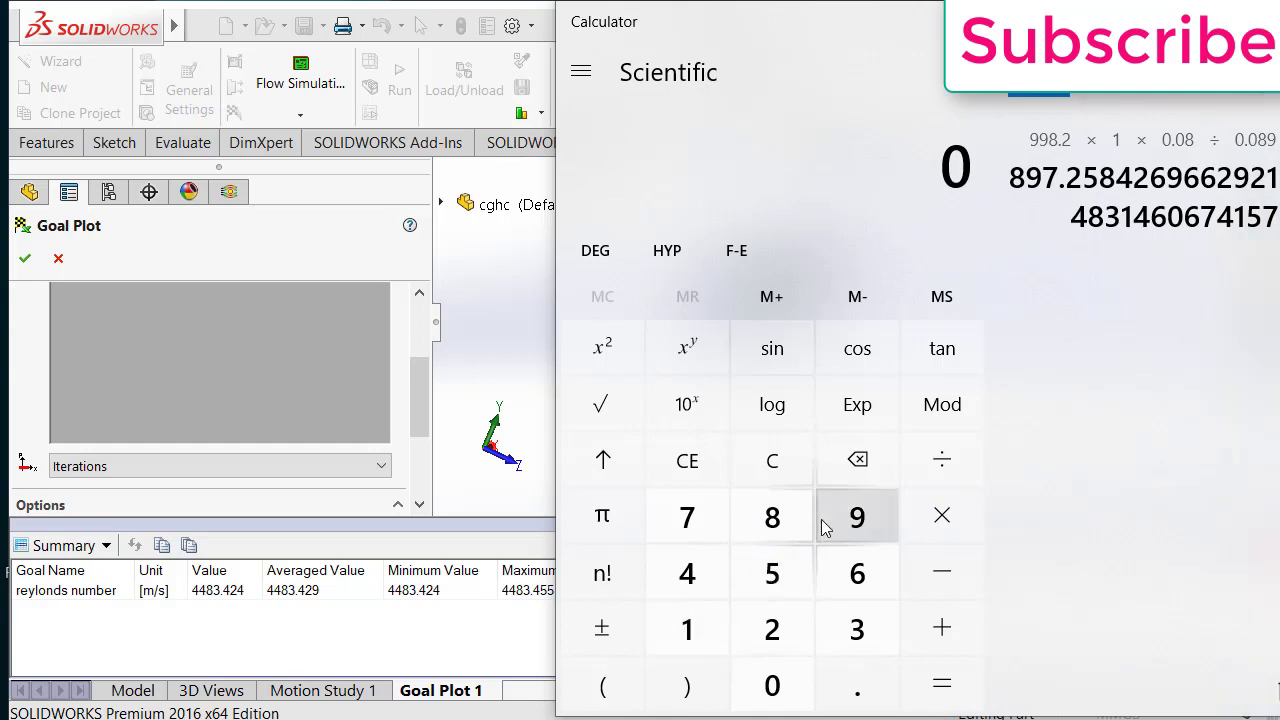
double_click(857, 517)
left_click(772, 517)
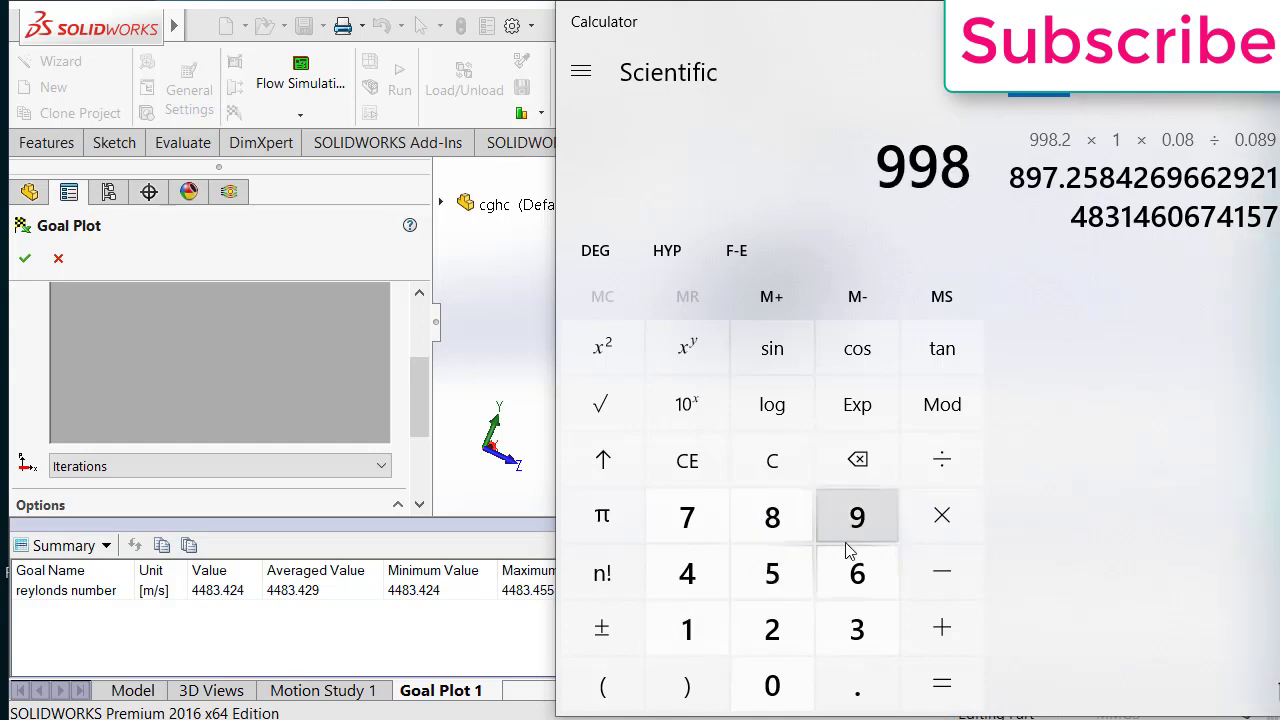
left_click(938, 513)
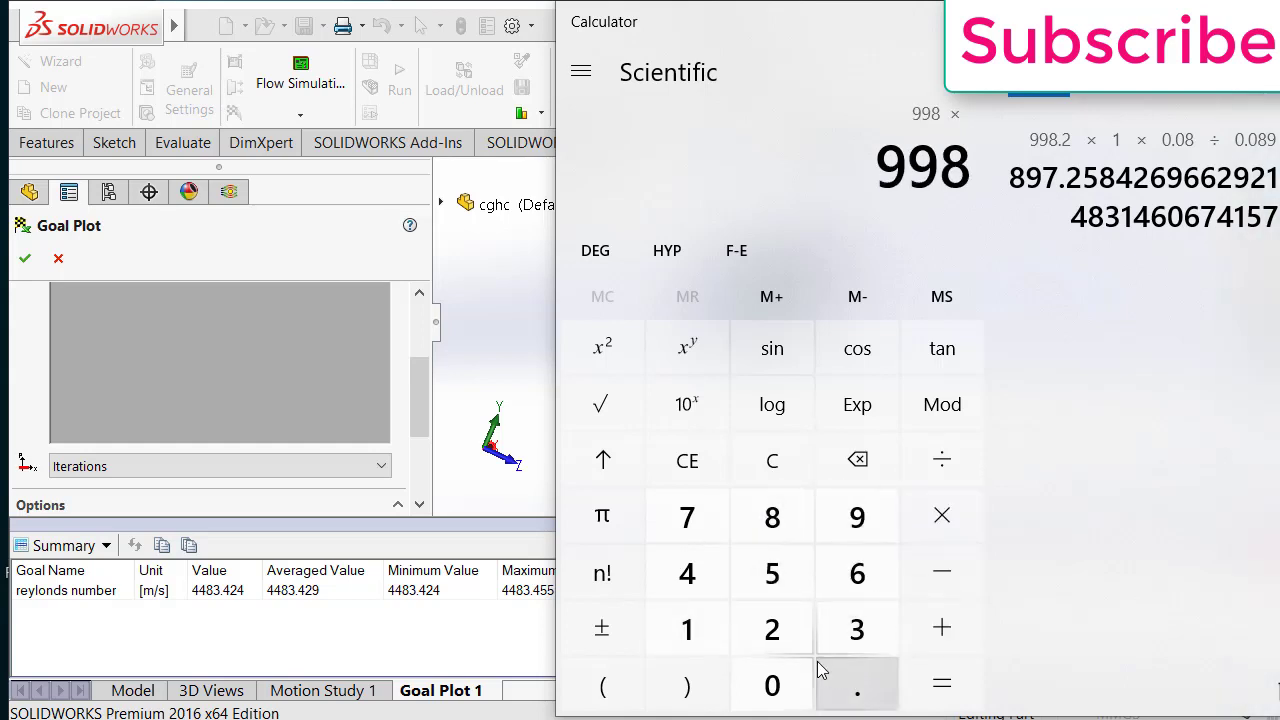
left_click(702, 643)
left_click(920, 516)
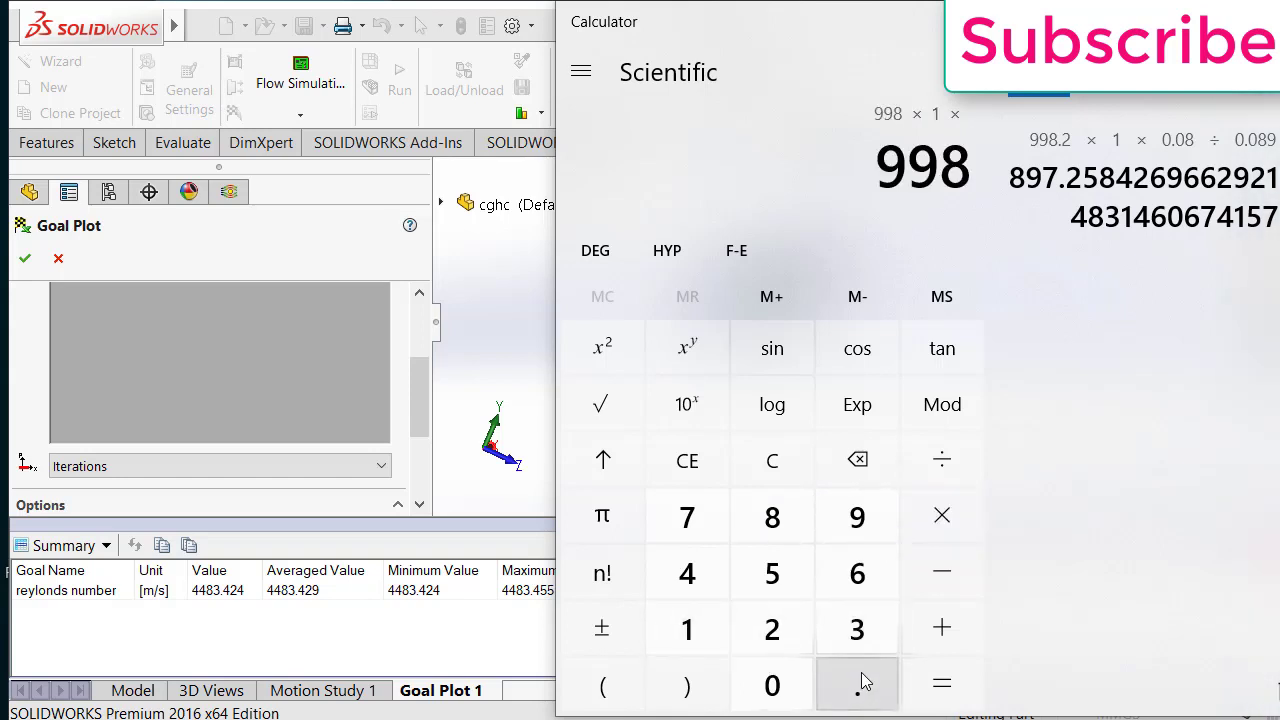
left_click(860, 686)
left_click(768, 686)
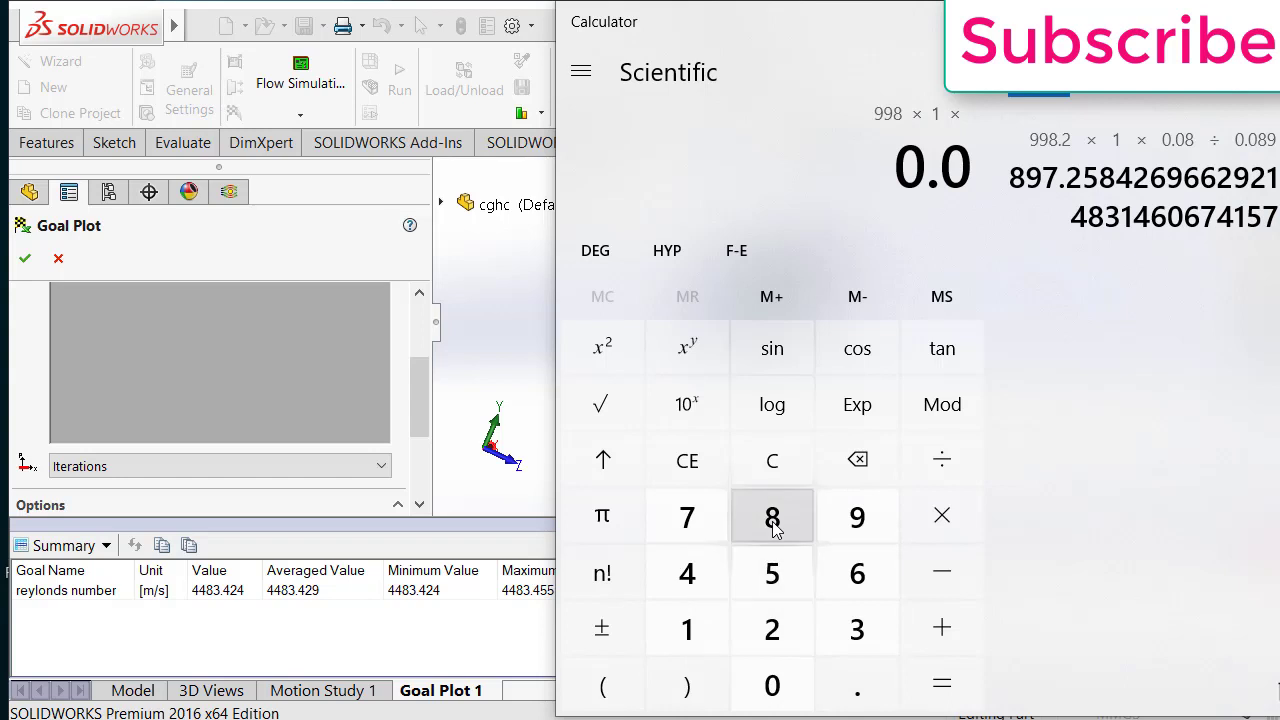
left_click(771, 520)
left_click(914, 462)
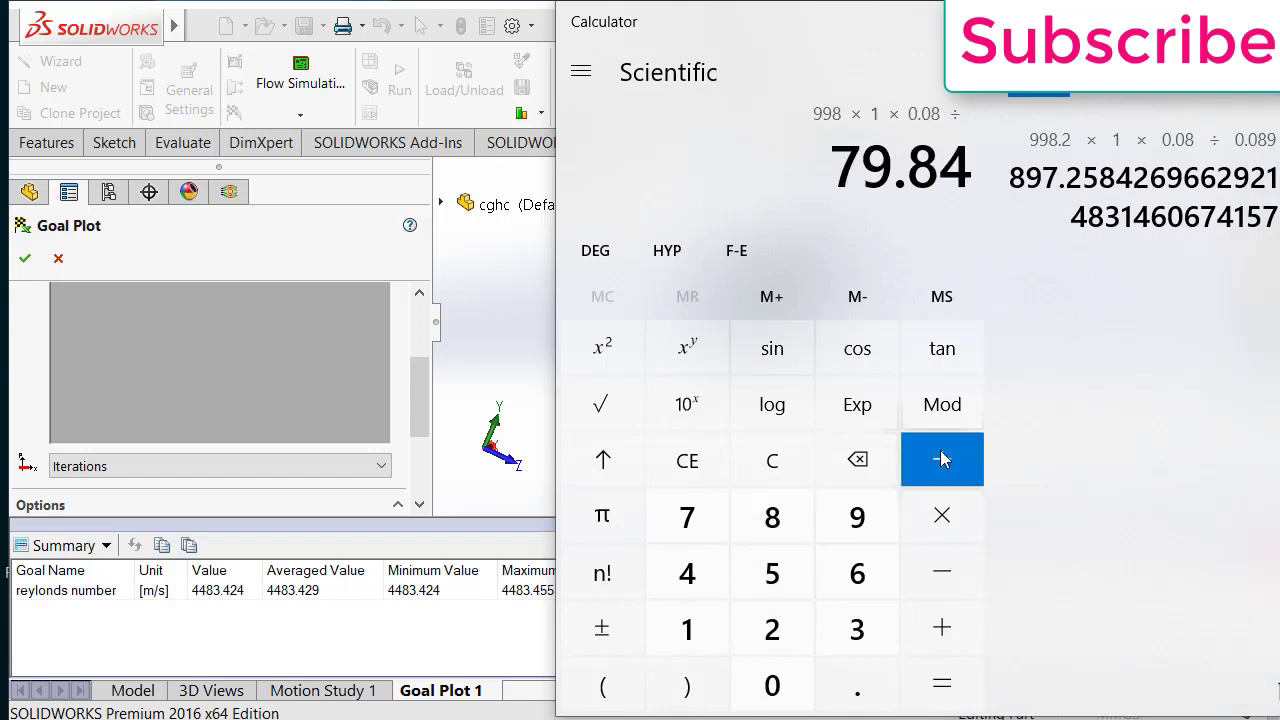
left_click(852, 688)
left_click(778, 688)
left_click(778, 688)
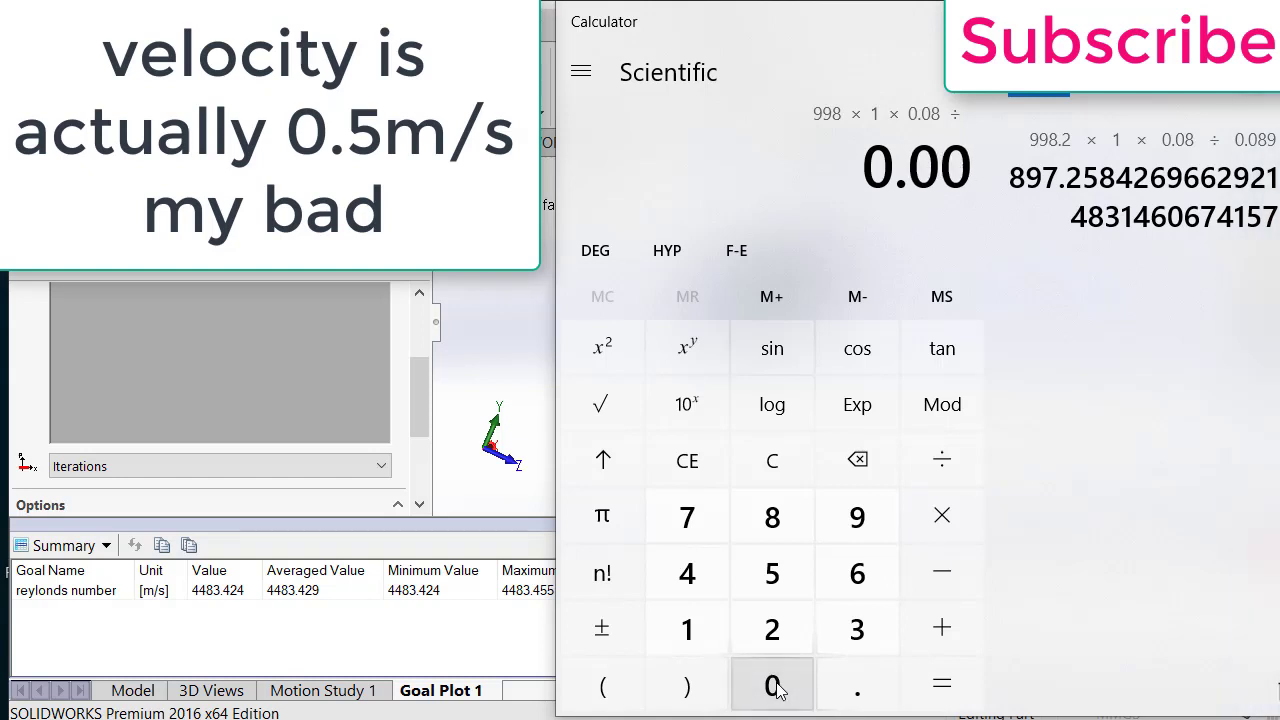
left_click(793, 523)
left_click(853, 516)
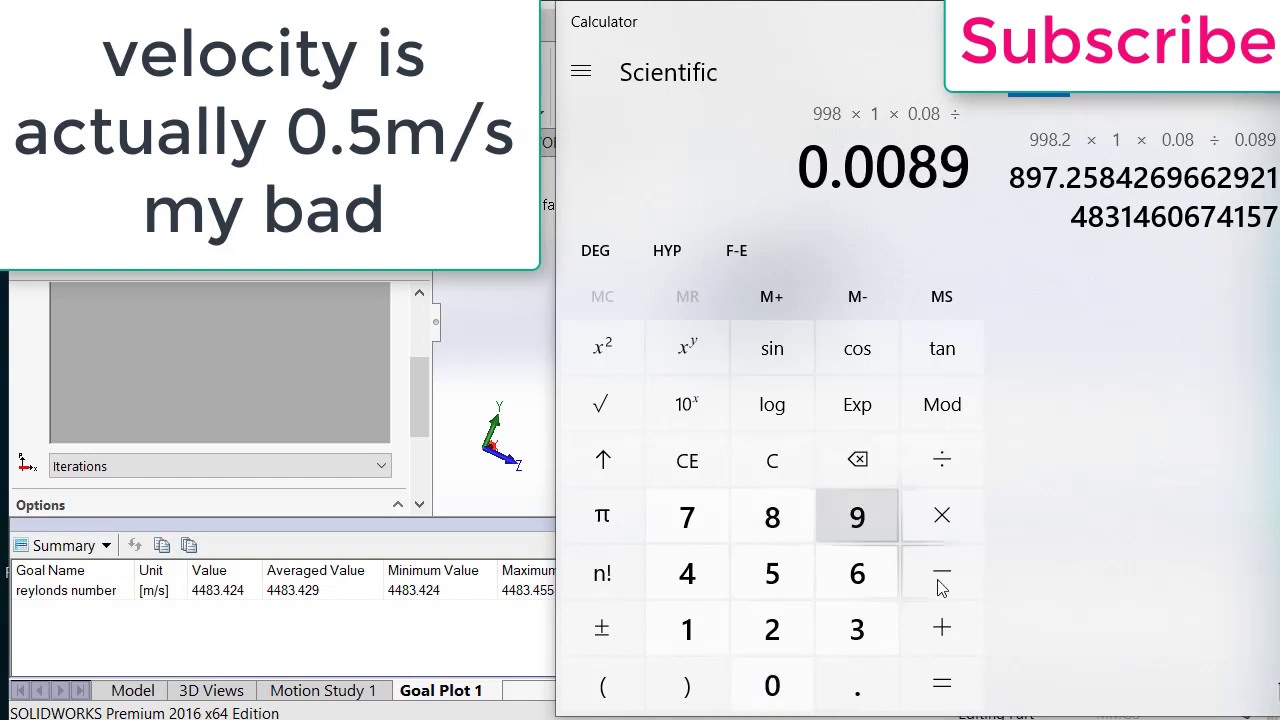
left_click(945, 682)
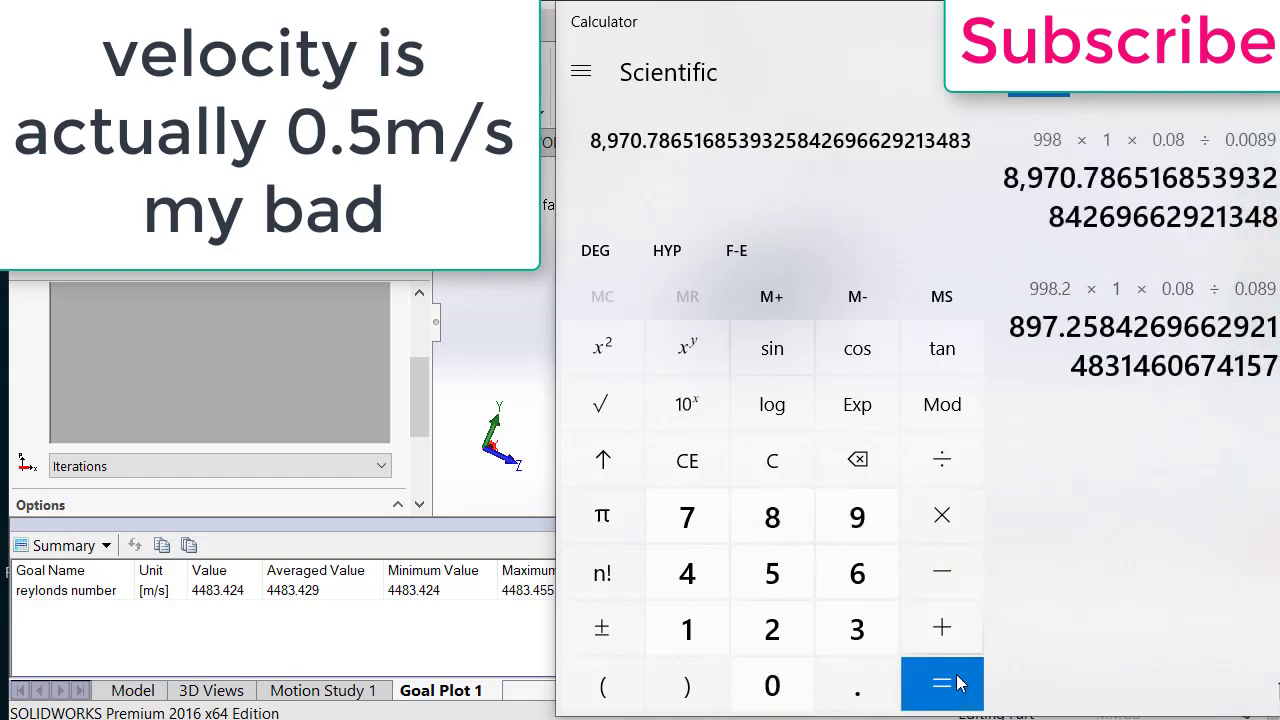
Divide that result by 2 to get 4485.39
left_click(940, 462)
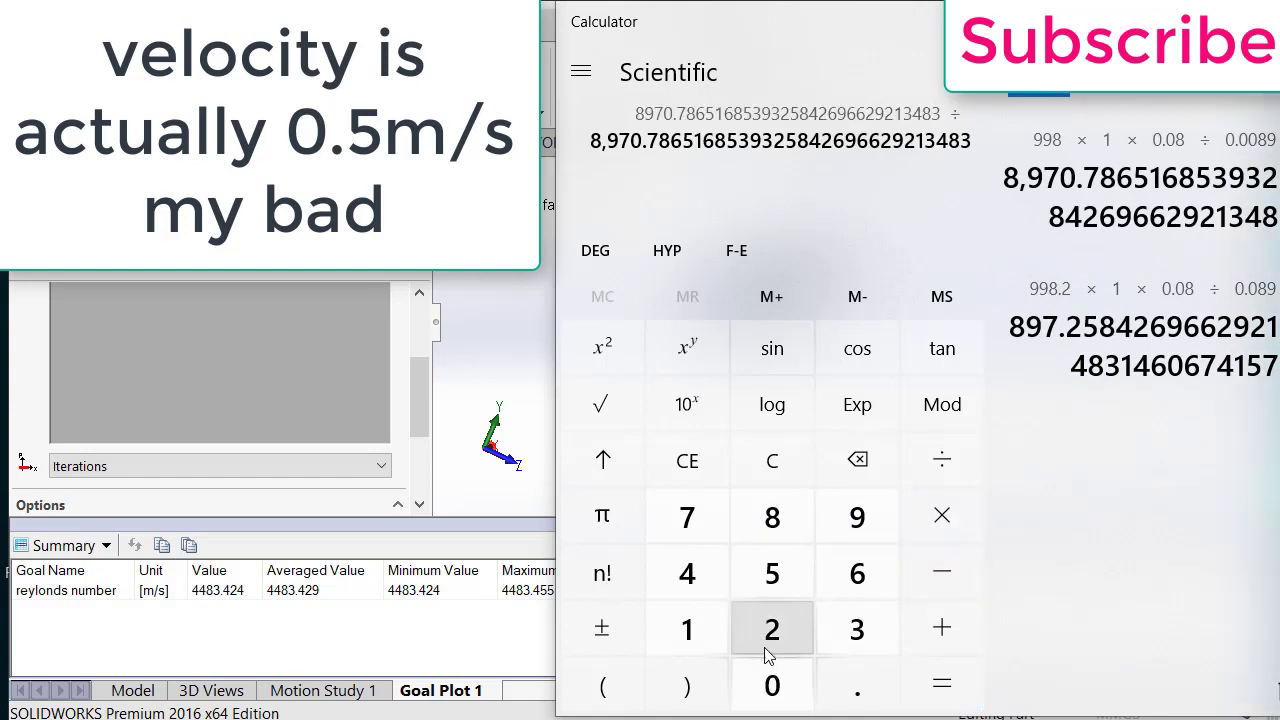
left_click(772, 626)
left_click(936, 682)
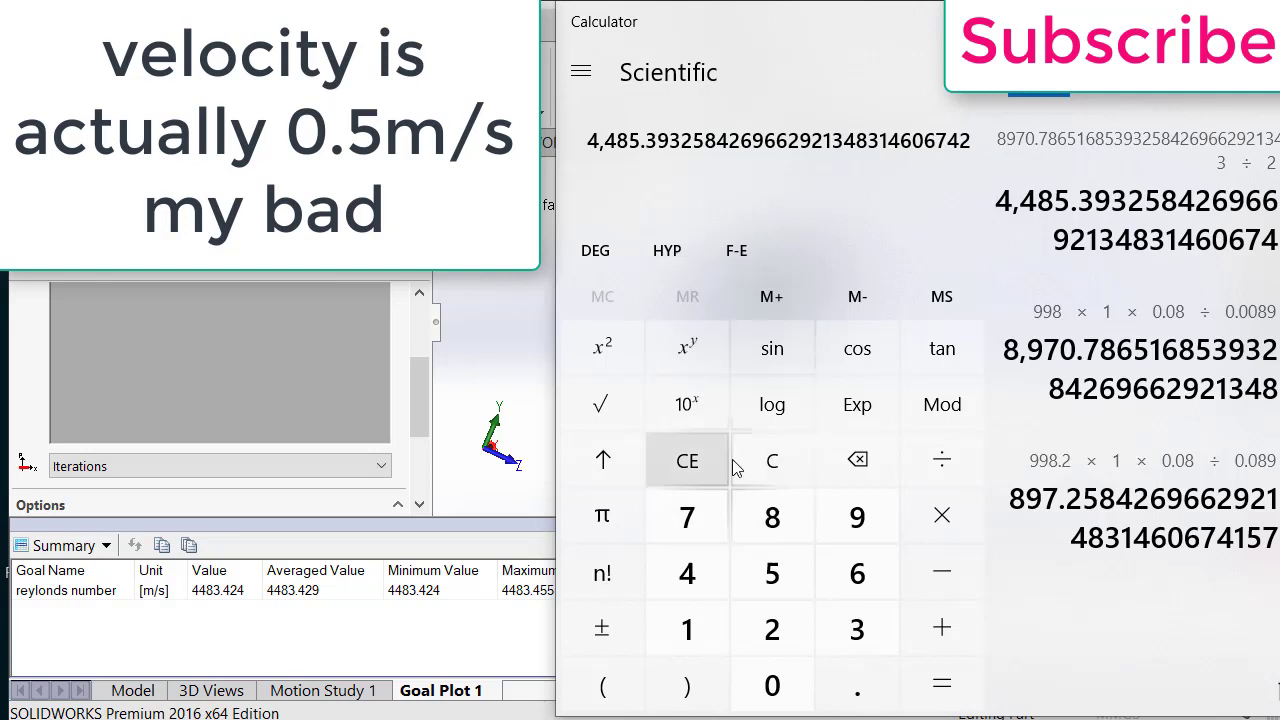
Clear the calculator and compute 998 × 0.5 × 0.08 ÷ 0.0089, giving 4485.39
left_click(780, 478)
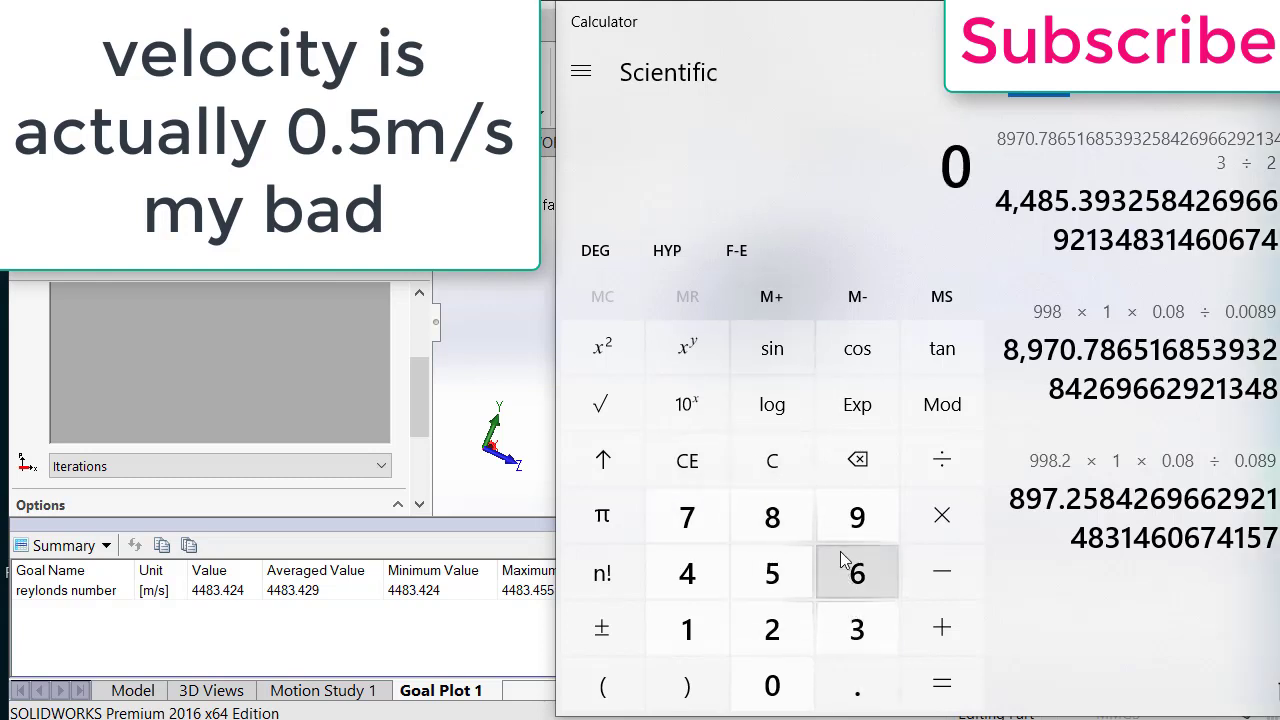
left_click(850, 528)
left_click(854, 522)
left_click(777, 522)
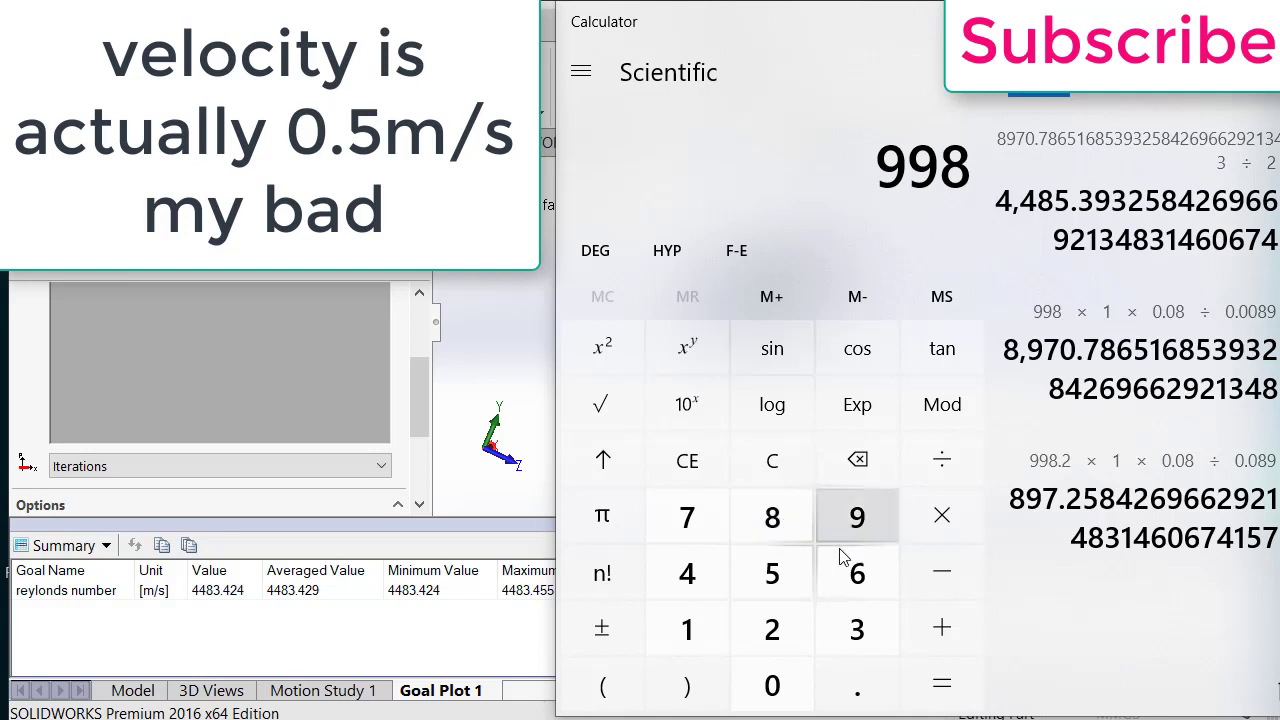
left_click(928, 566)
left_click(945, 530)
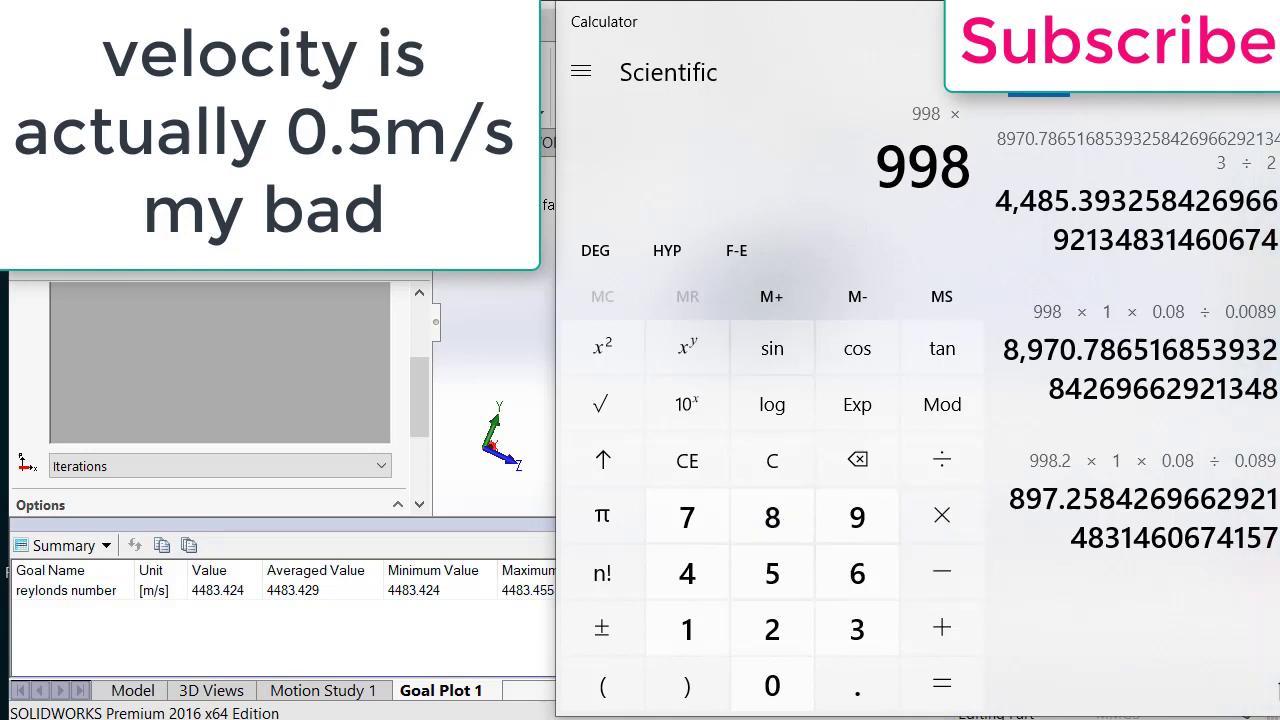
left_click(843, 695)
left_click(776, 586)
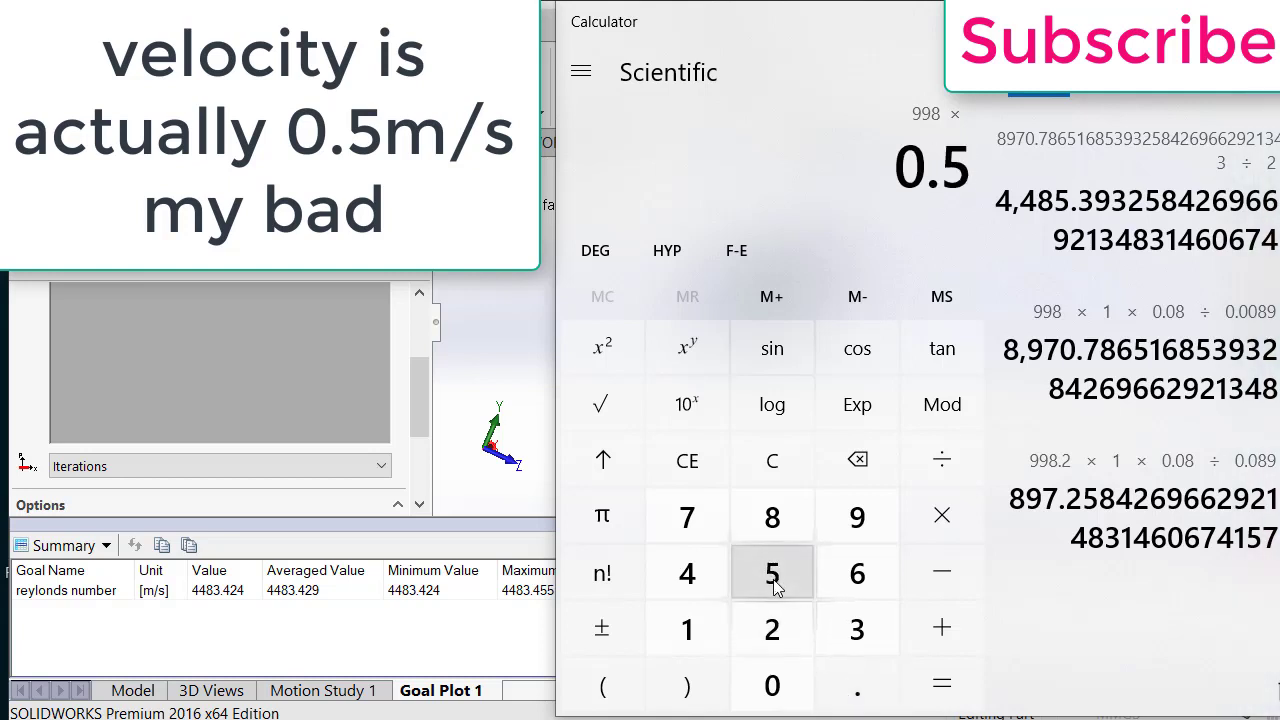
left_click(945, 526)
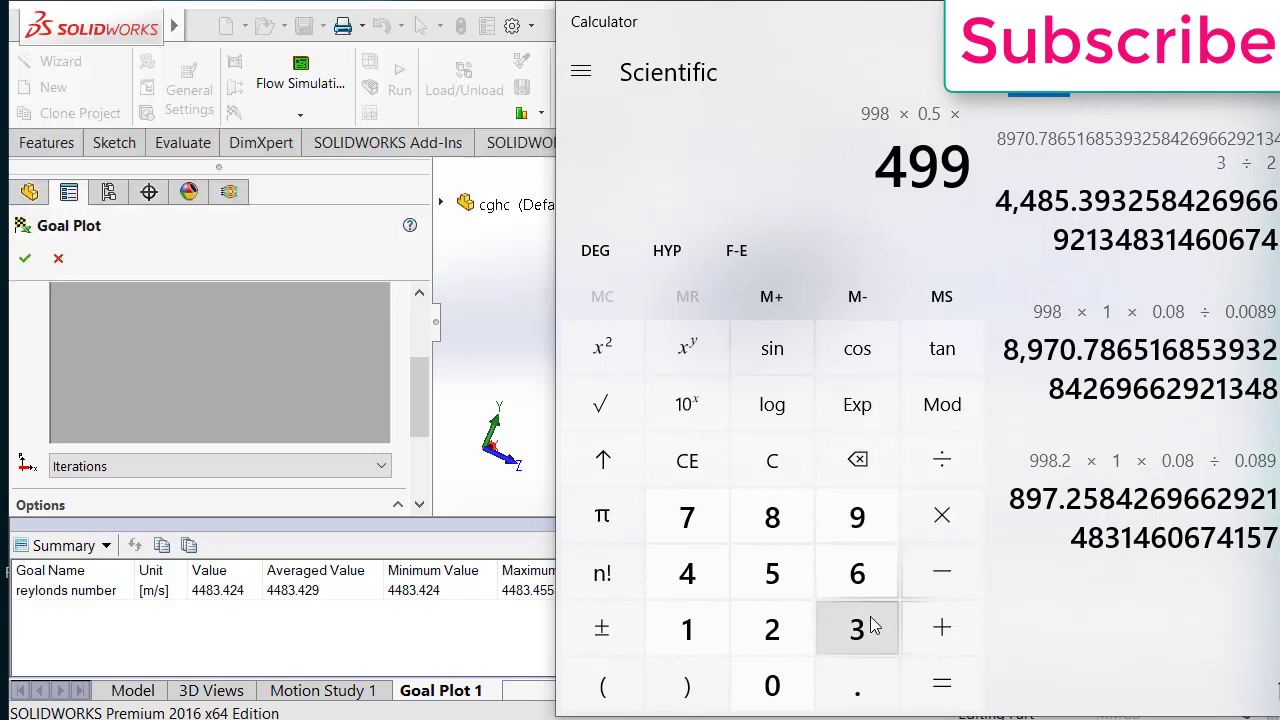
left_click(852, 683)
left_click(772, 685)
left_click(772, 517)
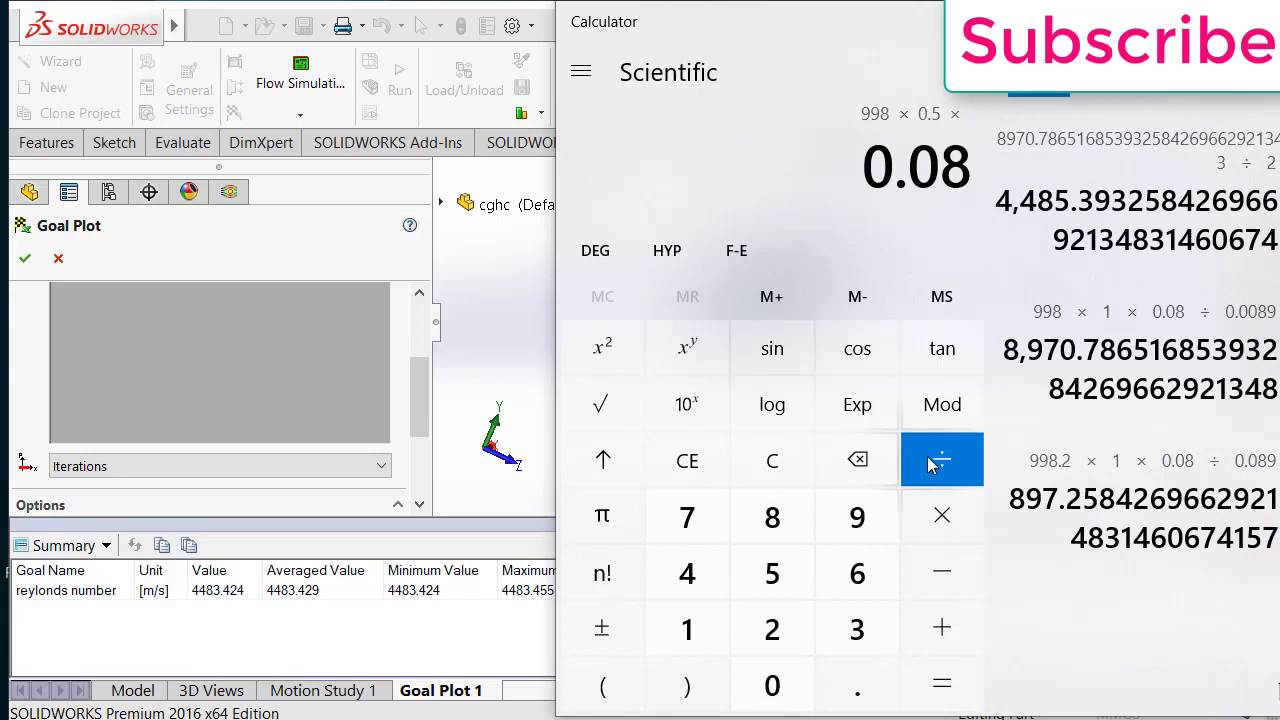
left_click(930, 462)
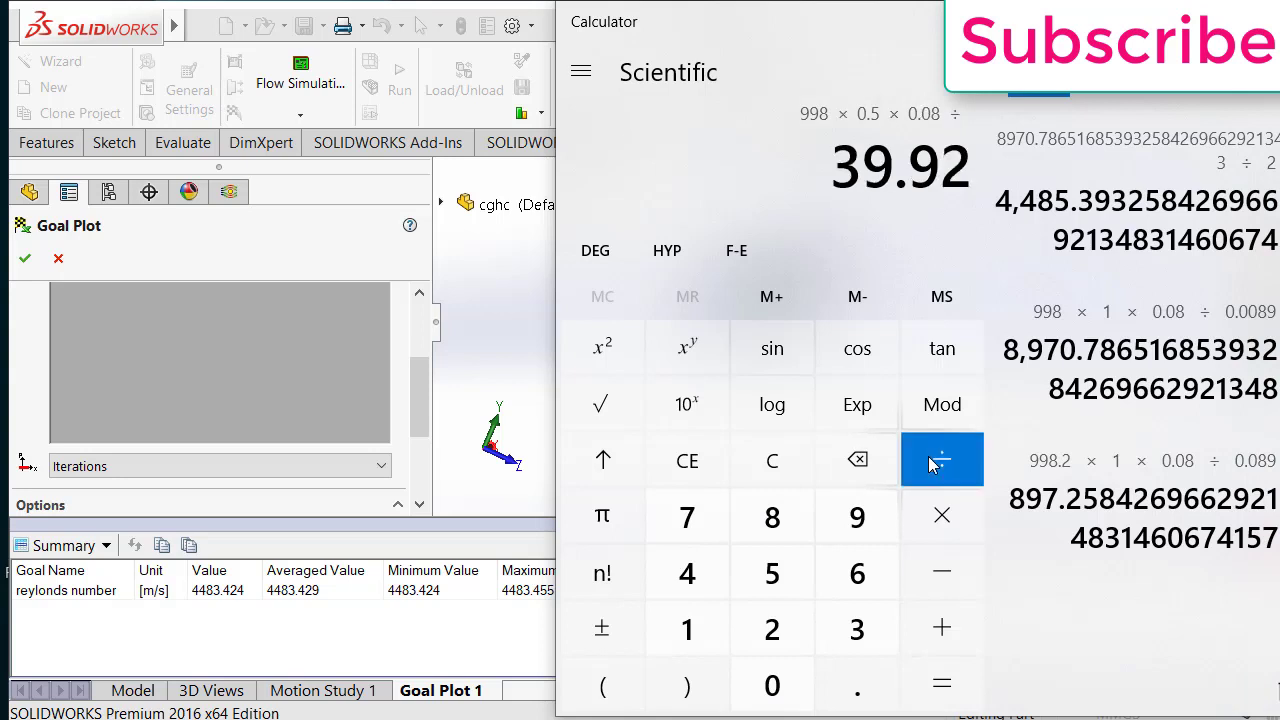
left_click(855, 695)
left_click(777, 686)
left_click(777, 686)
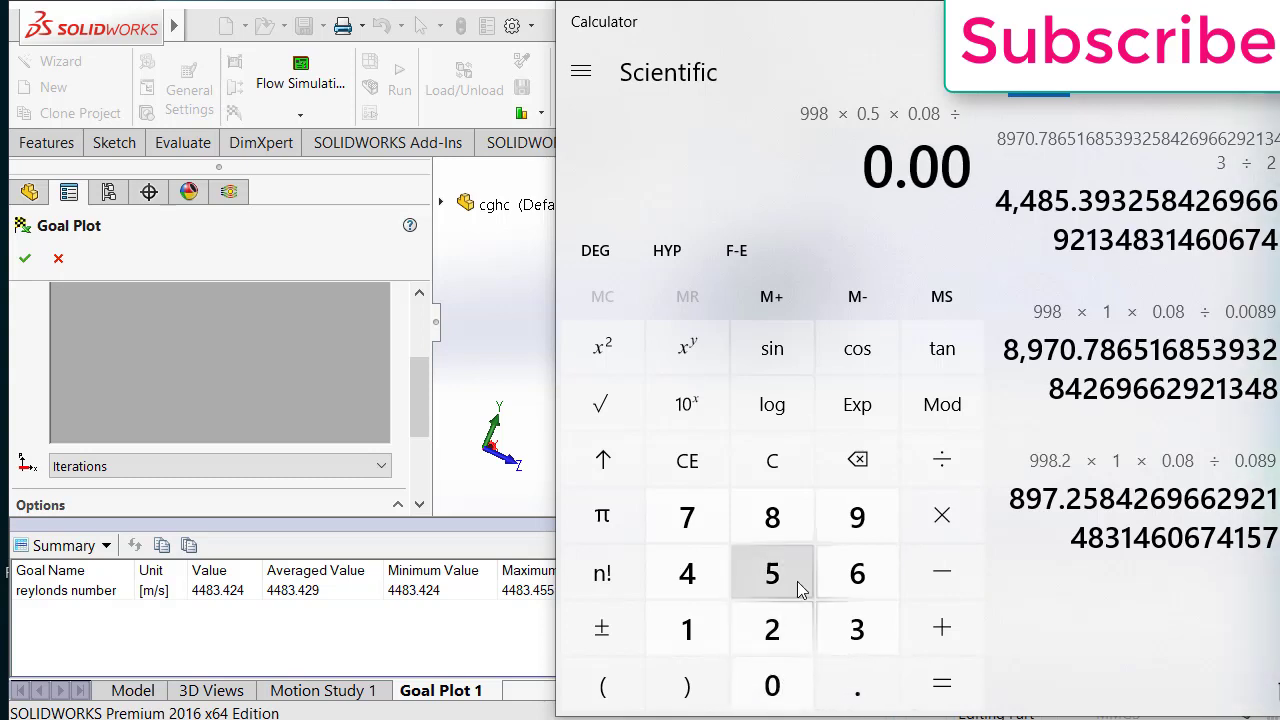
left_click(790, 516)
left_click(860, 518)
left_click(965, 682)
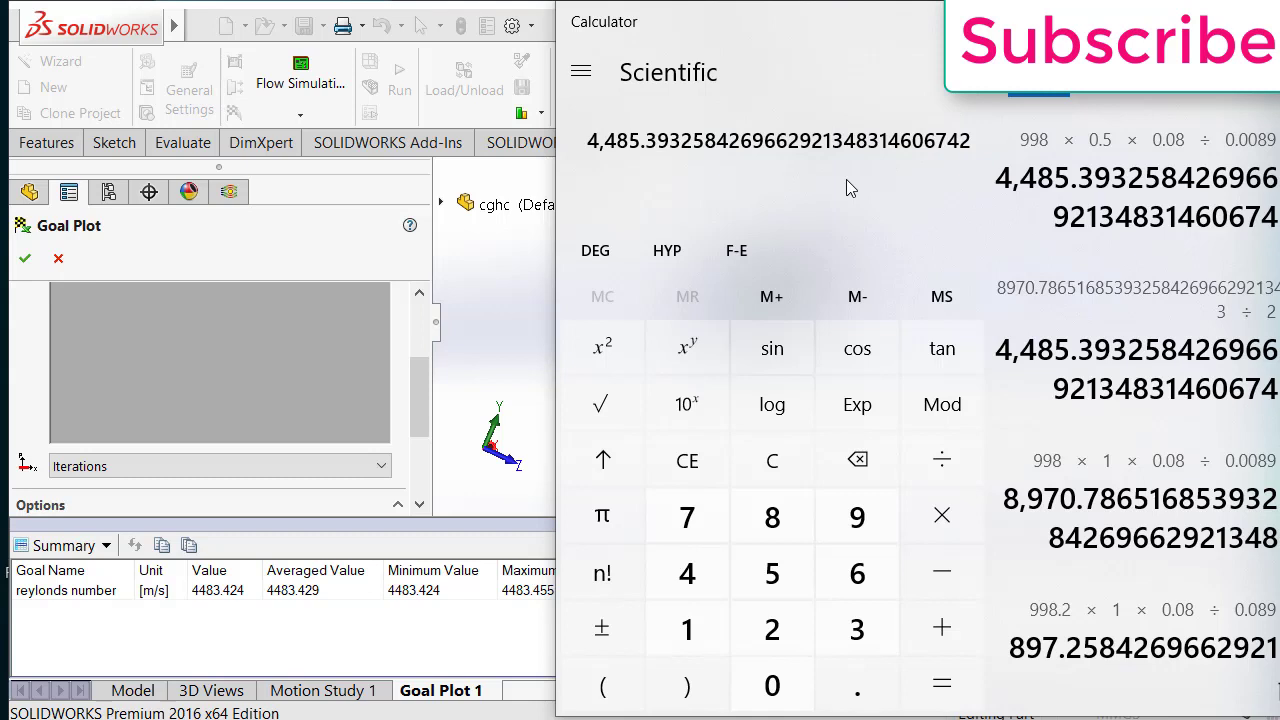
Bring SOLIDWORKS back in front to view the reylonds number summary of 4483.424
left_click(185, 623)
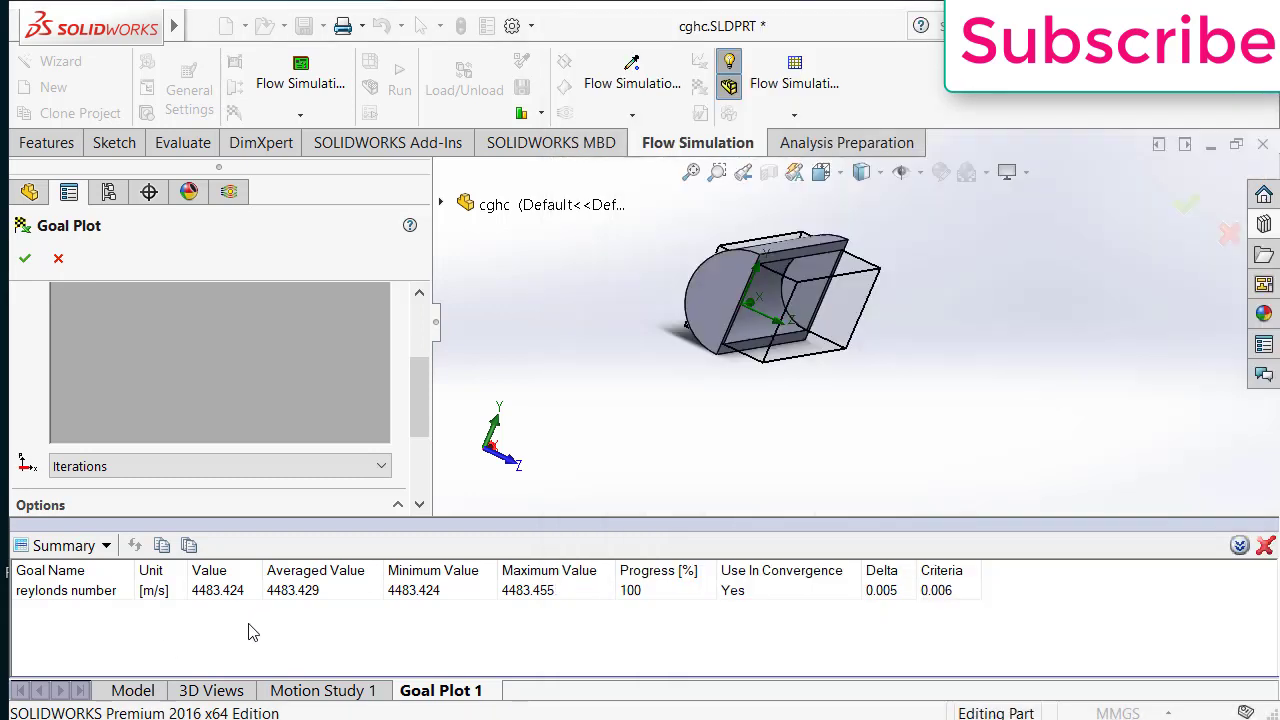